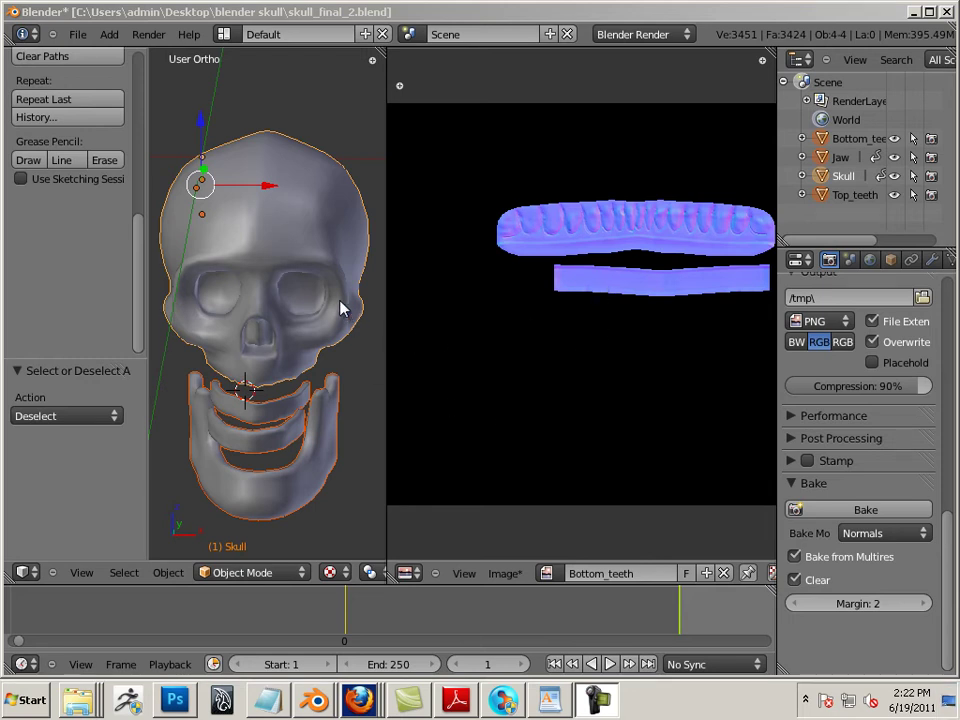
Step: Save the scene as skull_final_3.blend, changing the version number from 2 to 3
{"action": "left_click", "coordinate": [77, 35]}
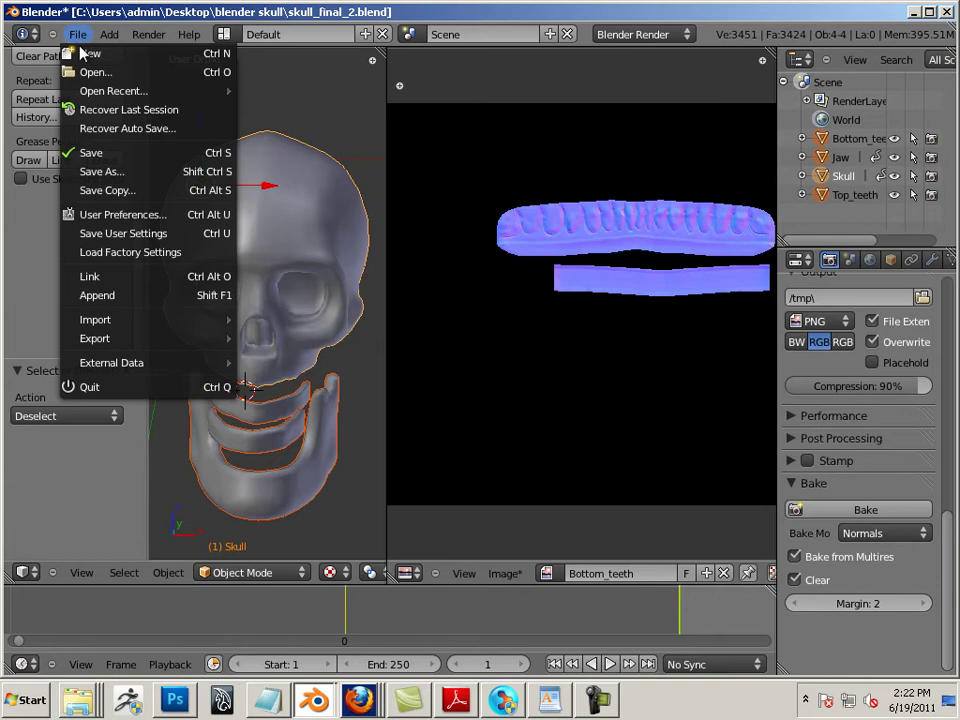
{"action": "left_click", "coordinate": [108, 171]}
{"action": "left_click", "coordinate": [296, 115]}
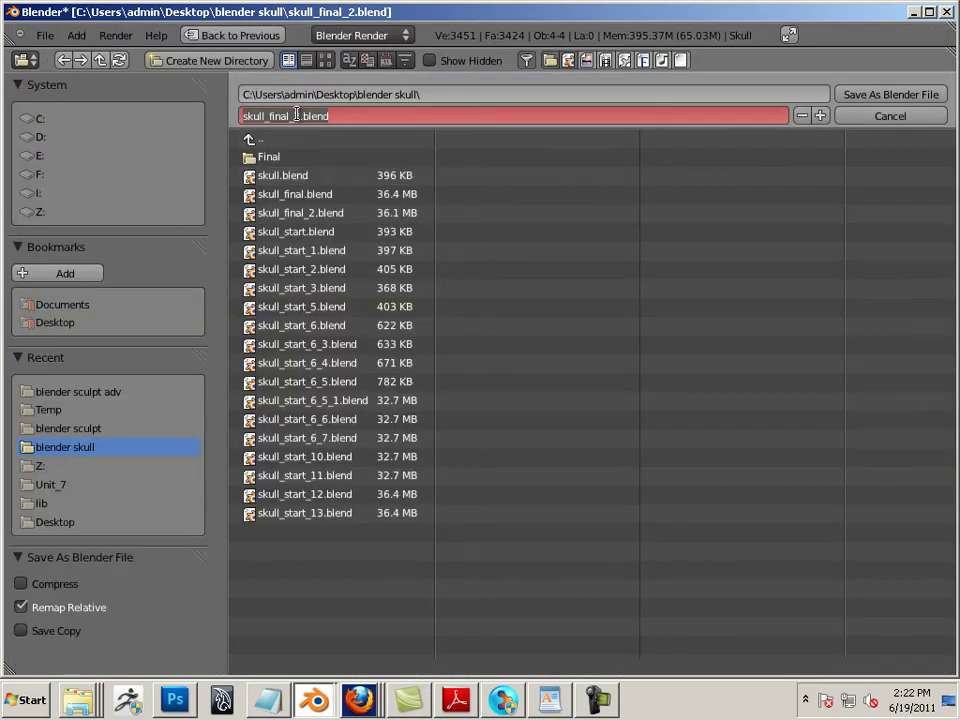
{"action": "key", "text": "End"}
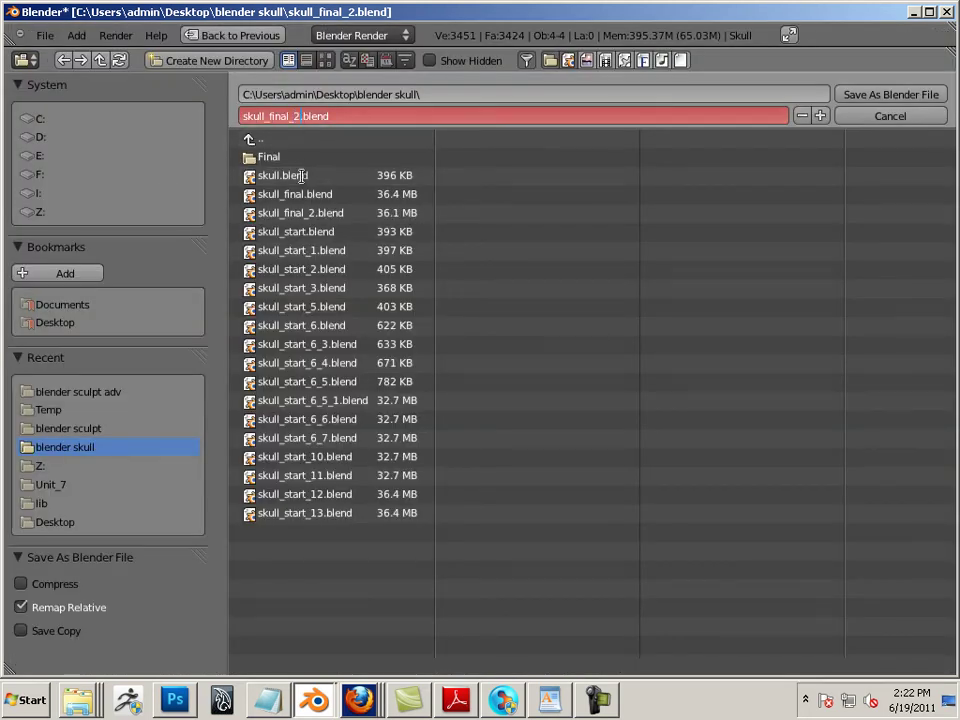
{"action": "key", "text": "Left"}
{"action": "key", "text": "Left"}
{"action": "key", "text": "Left"}
{"action": "key", "text": "Left"}
{"action": "key", "text": "Left"}
{"action": "key", "text": "Left"}
{"action": "key", "text": "BackSpace"}
{"action": "type", "text": "3"}
{"action": "key", "text": "Return"}
{"action": "left_click", "coordinate": [869, 98]}
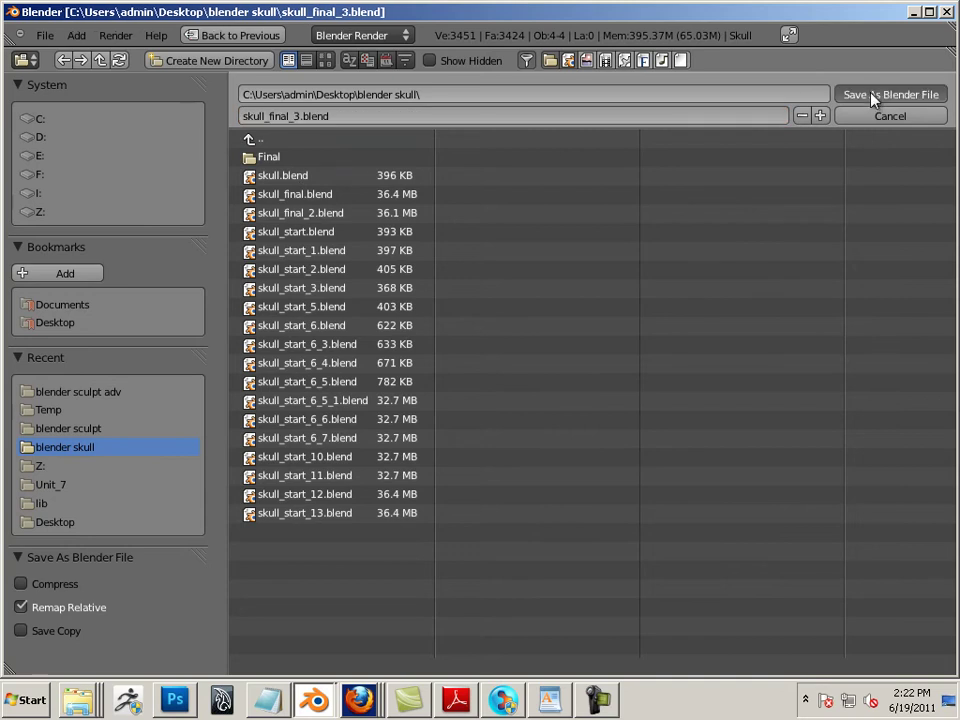
Step: Select the Jaw in Edit Mode and start saving its baked image
{"action": "right_click", "coordinate": [310, 486]}
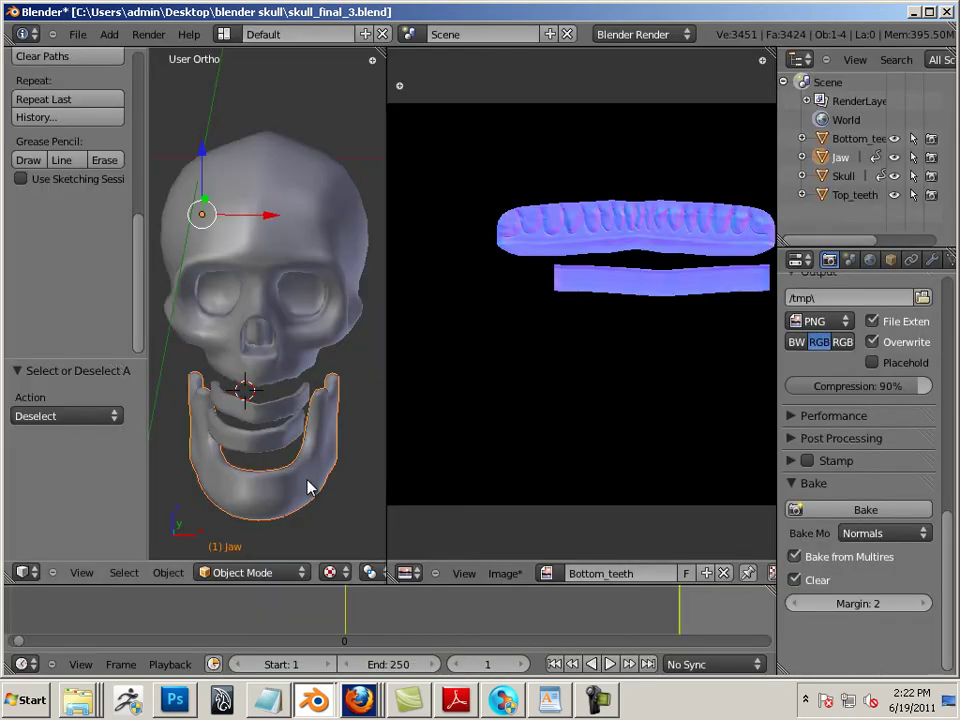
{"action": "key", "text": "Tab"}
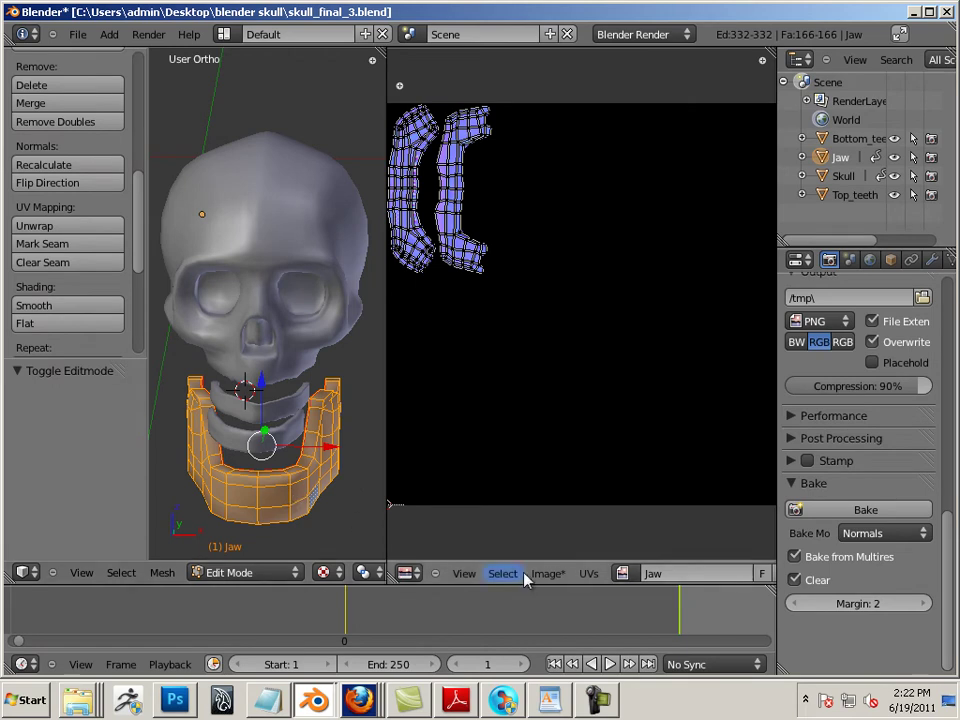
{"action": "left_click", "coordinate": [562, 577]}
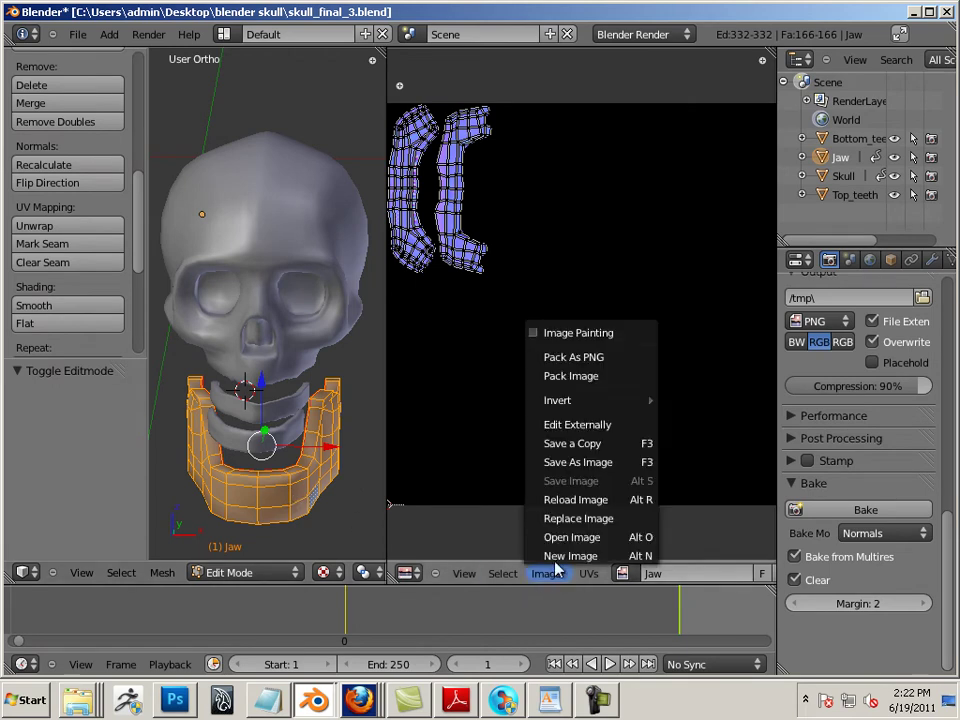
{"action": "left_click", "coordinate": [589, 468]}
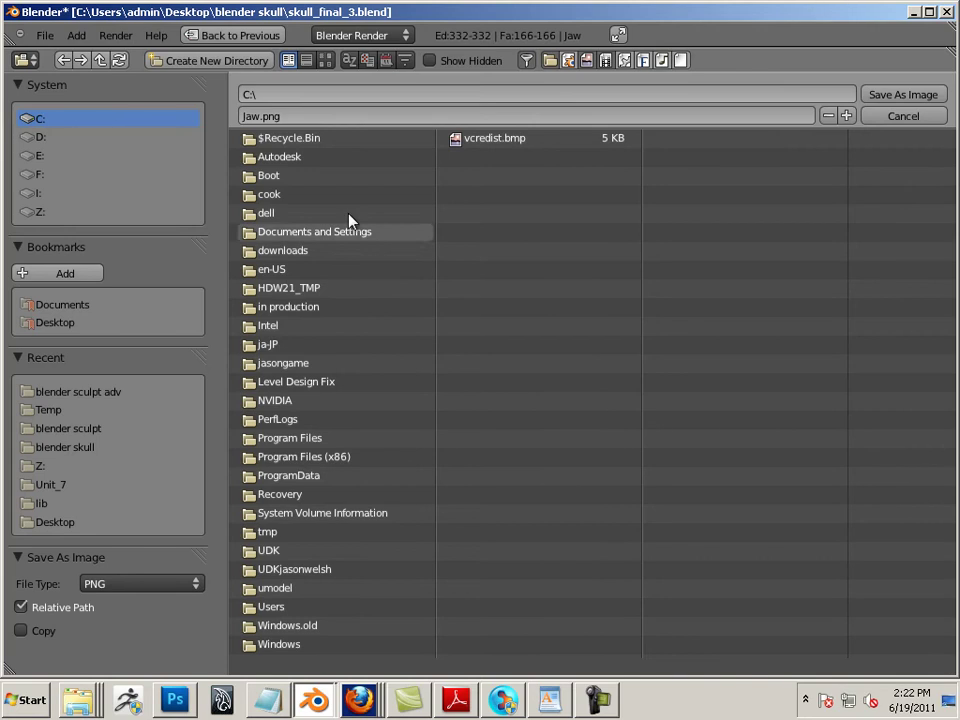
Step: Create a new MMaps folder inside the blender skull project folder
{"action": "left_click", "coordinate": [76, 448]}
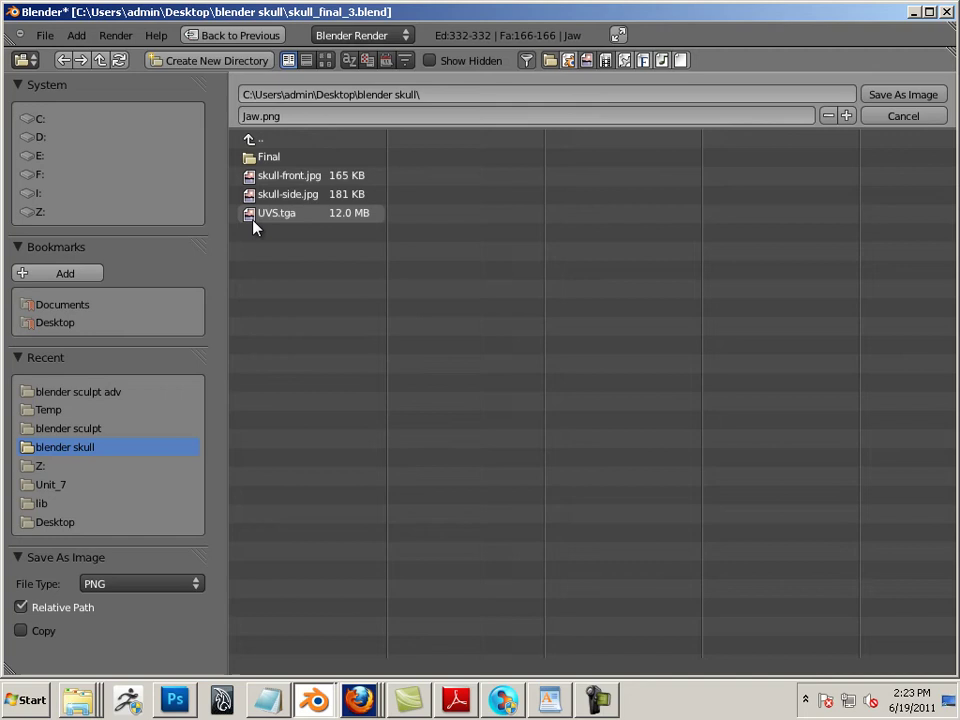
{"action": "left_click", "coordinate": [205, 61]}
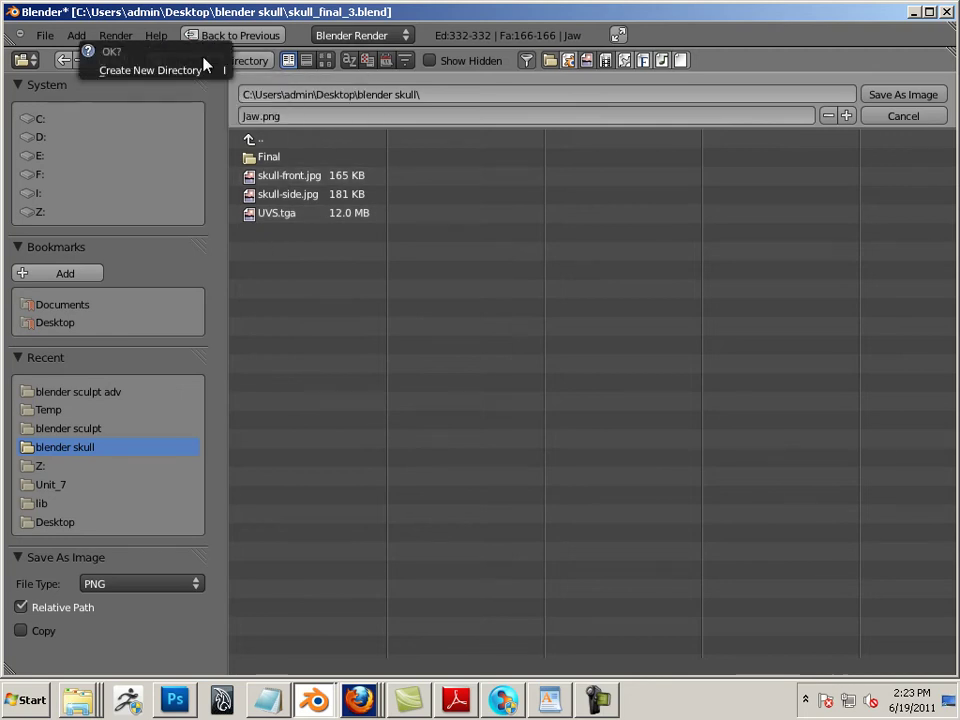
{"action": "left_click", "coordinate": [180, 72]}
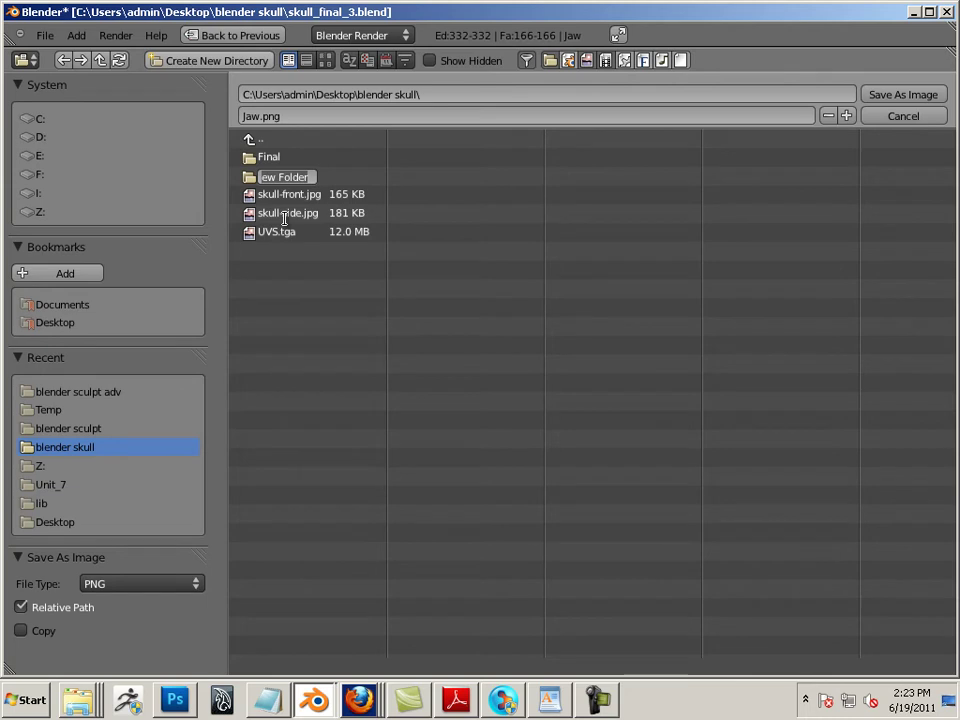
{"action": "key", "text": "ctrl+a"}
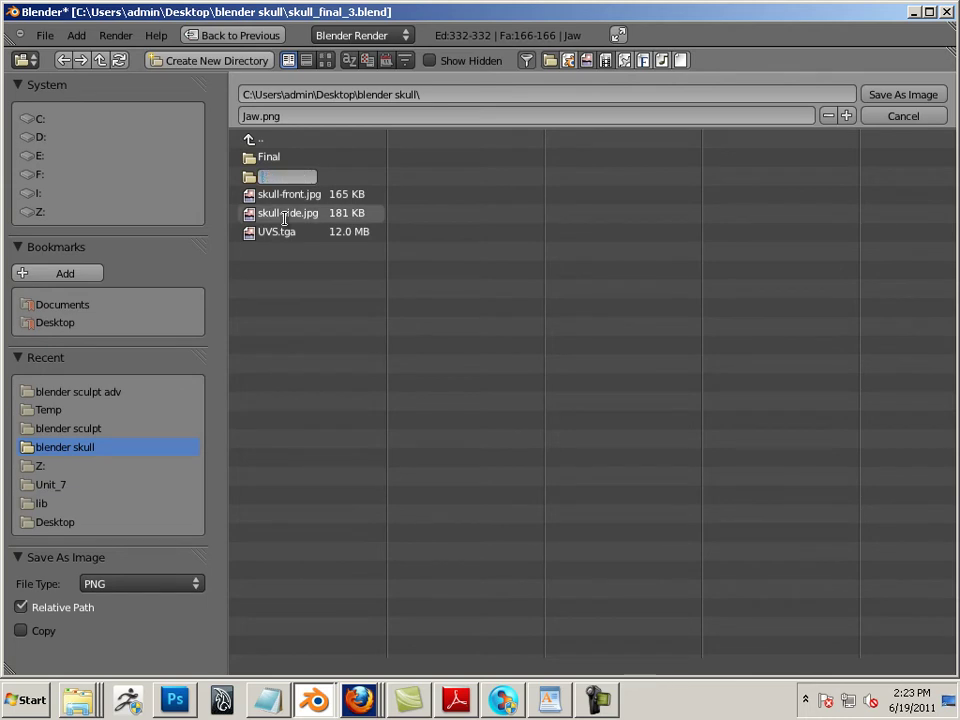
{"action": "type", "text": "MMaps"}
{"action": "key", "text": "Return"}
Step: Name the file Jaw_NM in Targa format and enter the MMaps folder
{"action": "left_click", "coordinate": [300, 117]}
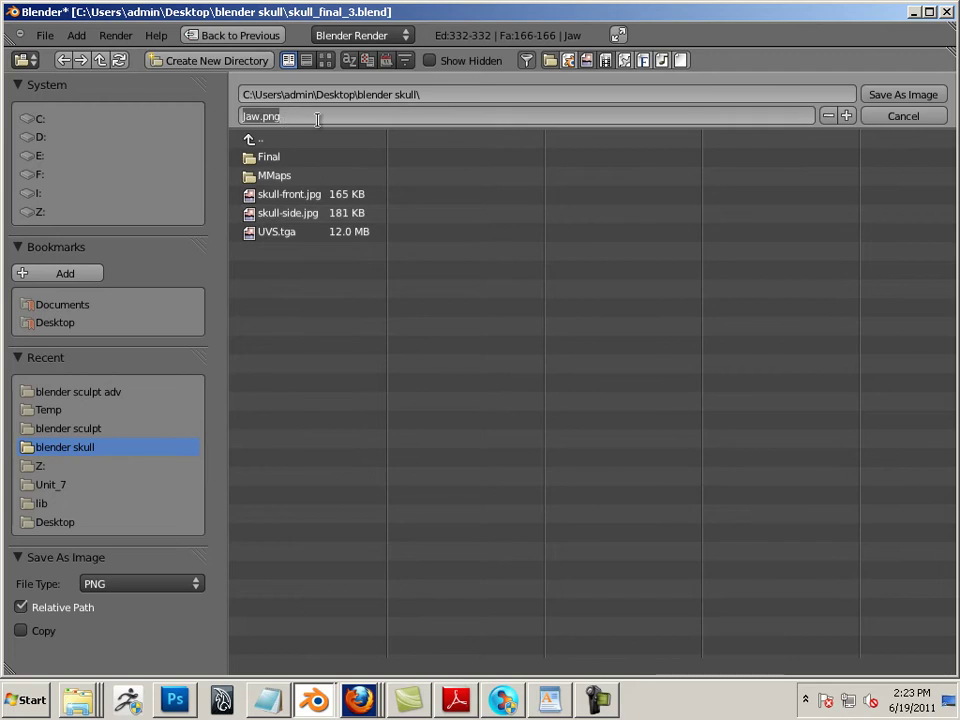
{"action": "key", "text": "BackSpace"}
{"action": "type", "text": "Jaw"}
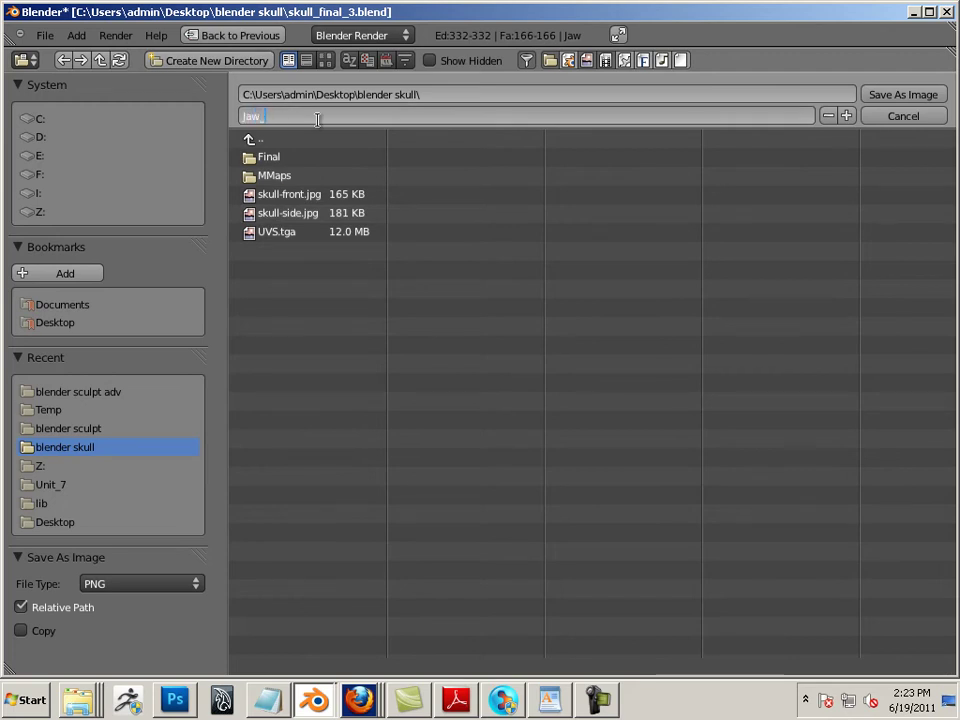
{"action": "type", "text": "_NM"}
{"action": "left_click", "coordinate": [152, 588]}
{"action": "left_click", "coordinate": [143, 569]}
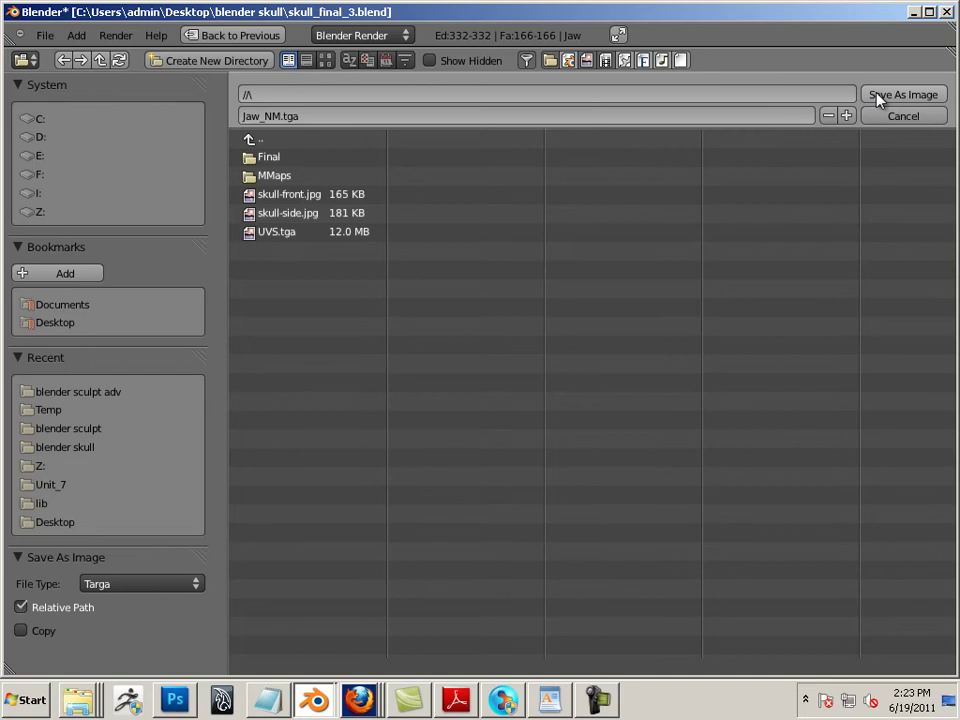
{"action": "left_click", "coordinate": [277, 176]}
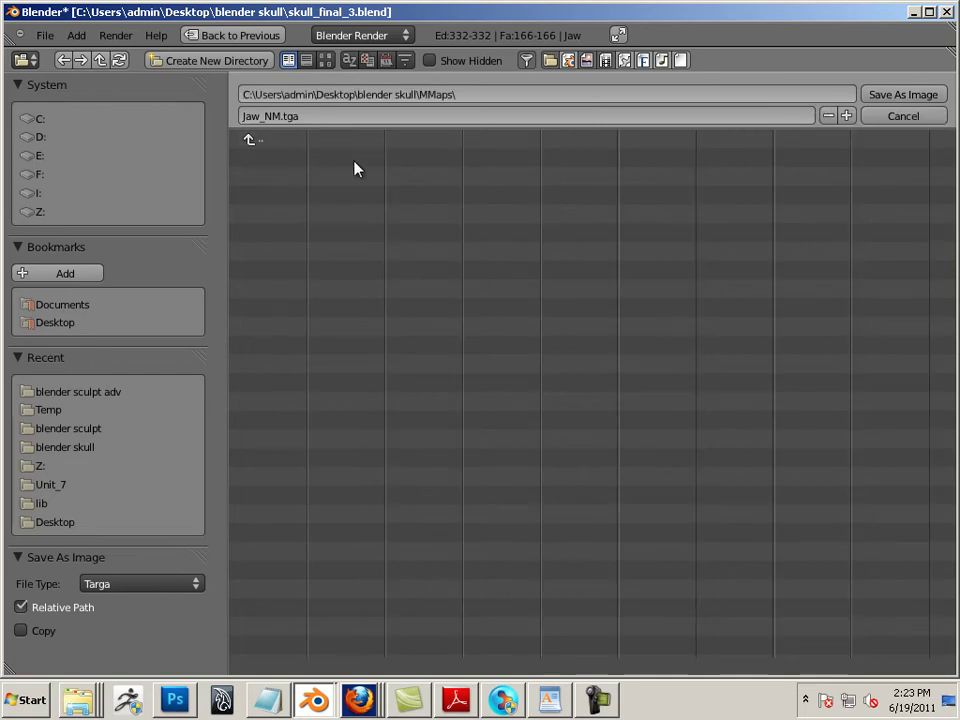
Step: Save Jaw_NM.tga, then select Bottom_teeth in Edit Mode and start saving its image
{"action": "left_click", "coordinate": [892, 98]}
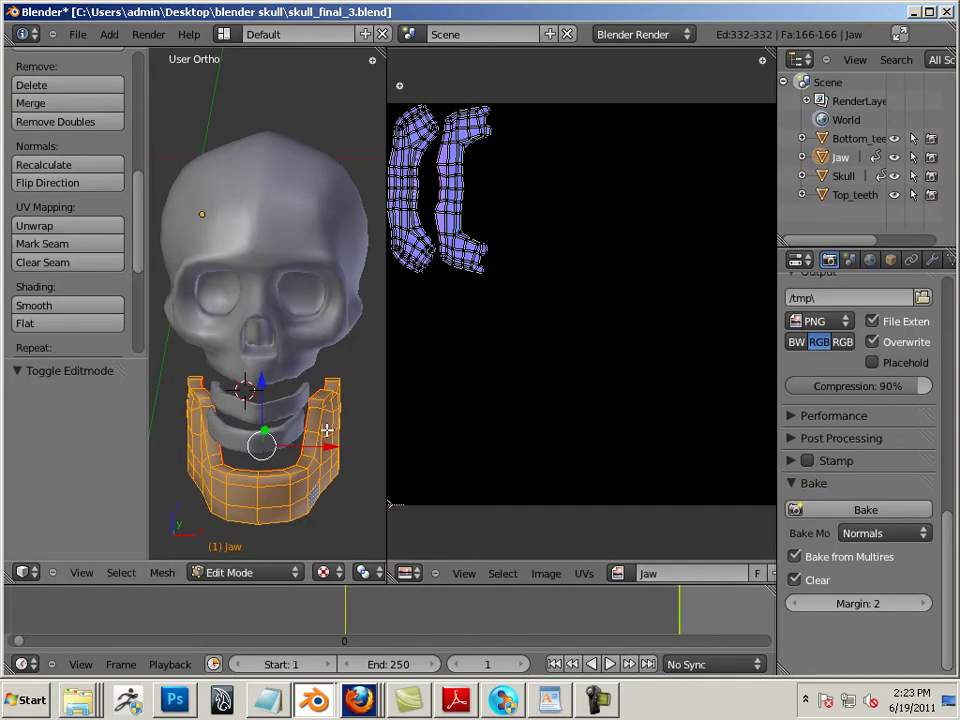
{"action": "key", "text": "Tab"}
{"action": "right_click", "coordinate": [265, 450]}
{"action": "key", "text": "Tab"}
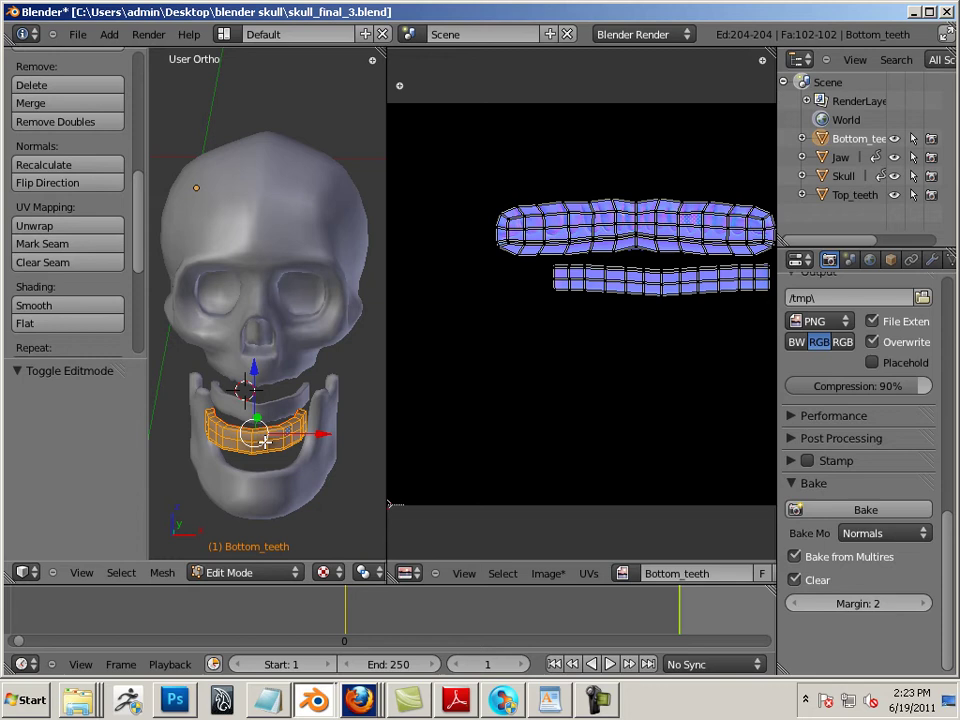
{"action": "left_click", "coordinate": [556, 573]}
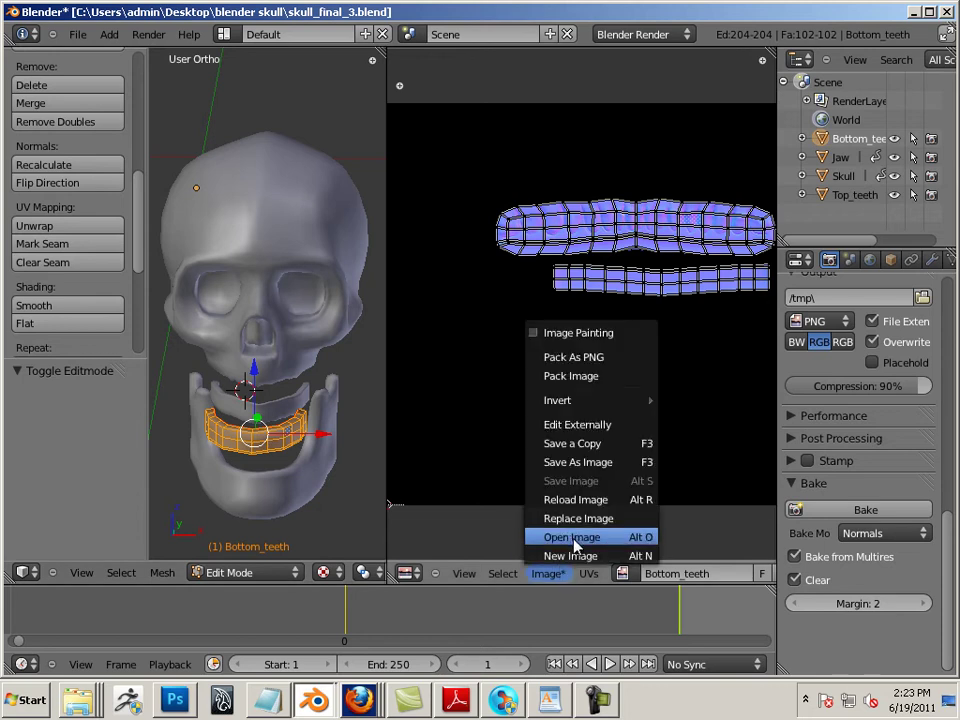
{"action": "left_click", "coordinate": [578, 462]}
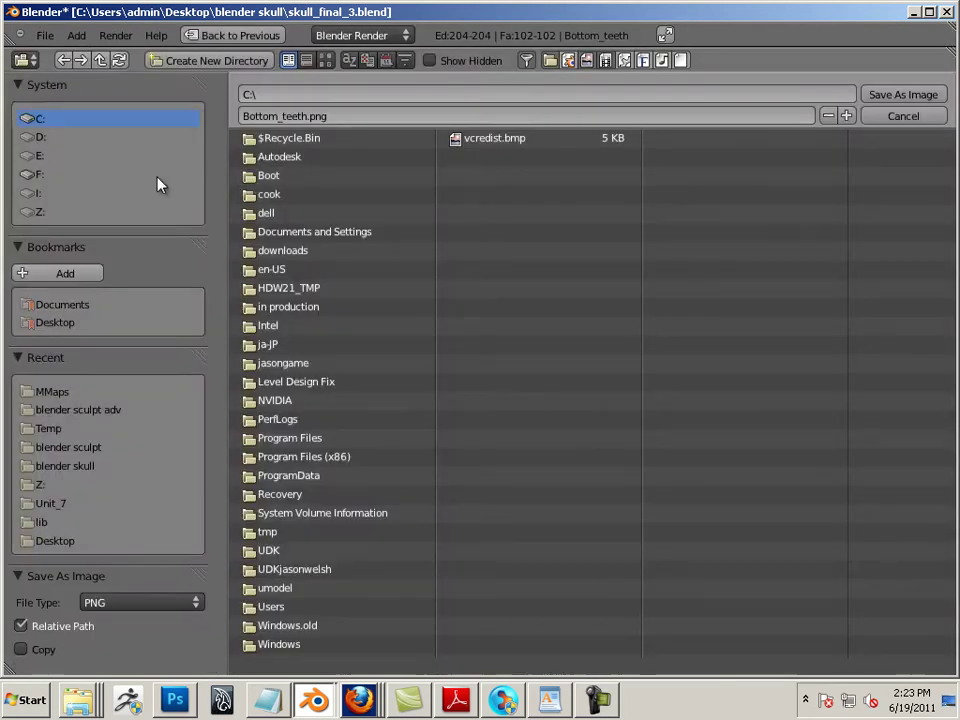
Step: Target the blender skull > MMaps folder with Targa as the file format
{"action": "left_click", "coordinate": [81, 466]}
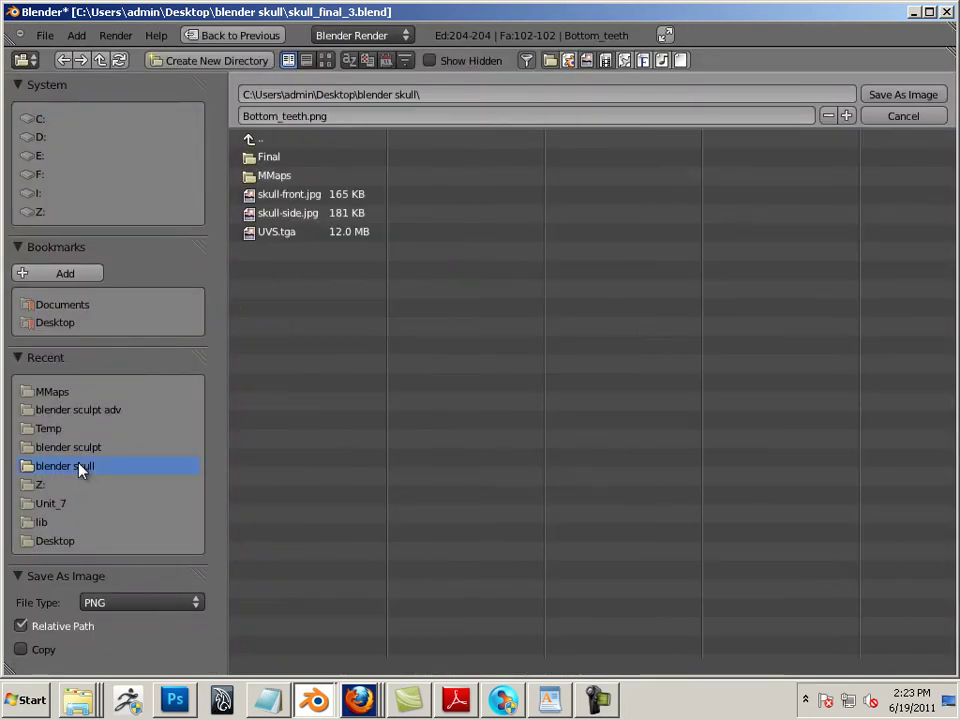
{"action": "left_click", "coordinate": [268, 175]}
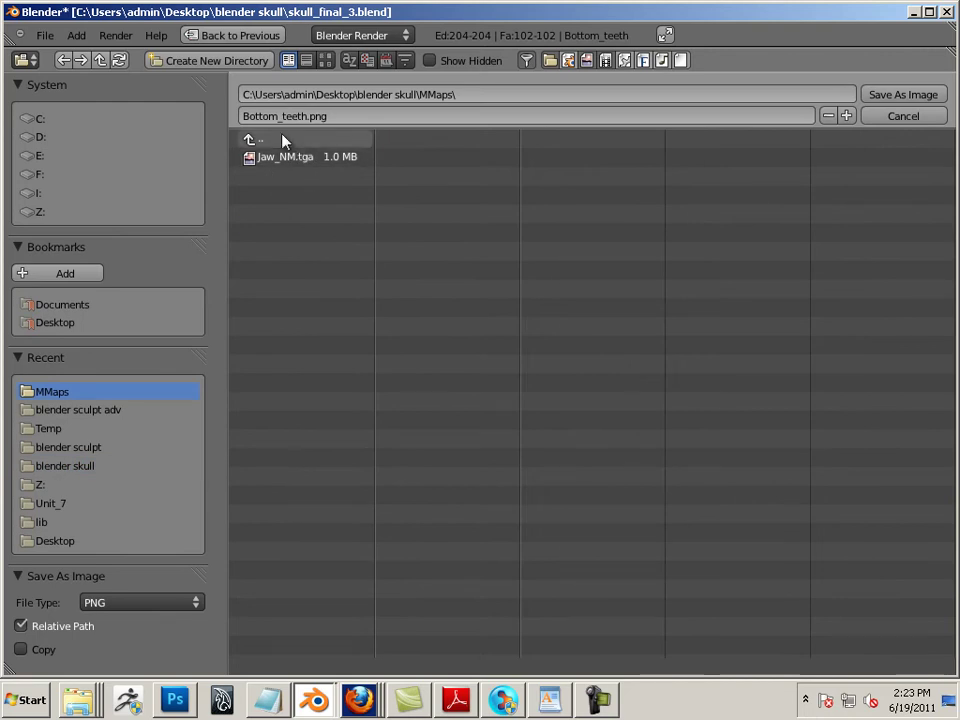
{"action": "left_click", "coordinate": [198, 602]}
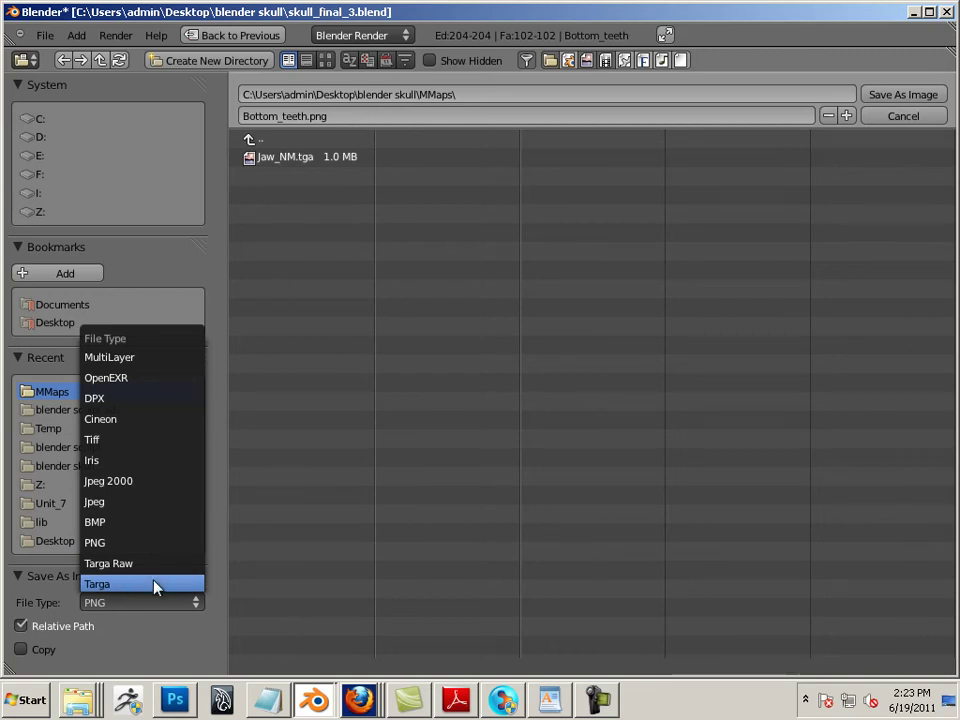
{"action": "key", "text": "Return"}
{"action": "left_click", "coordinate": [315, 117]}
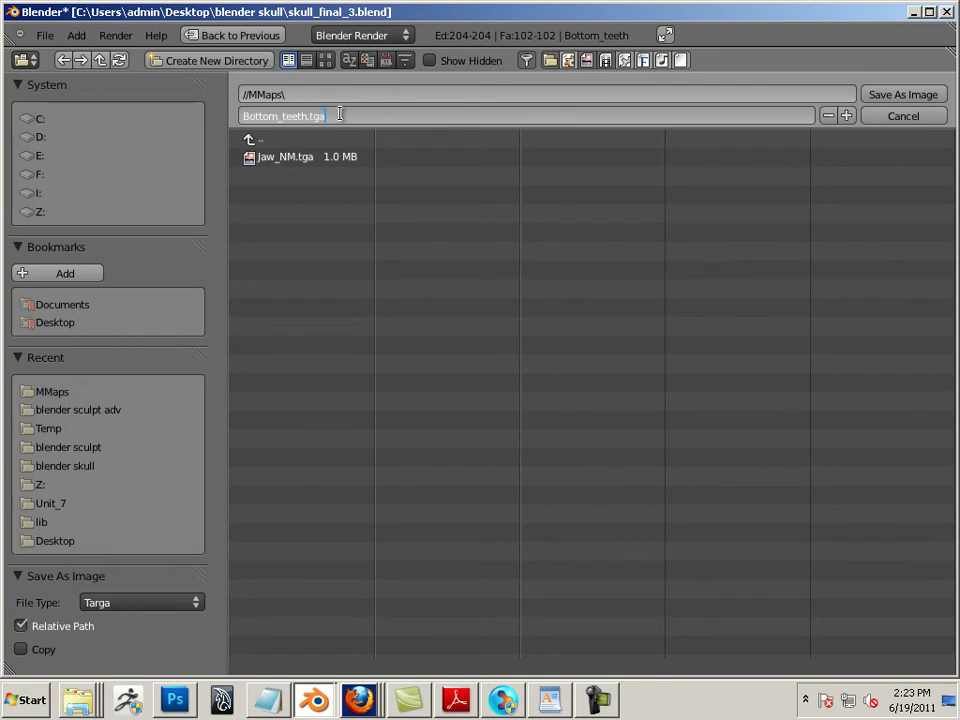
Step: Rename the file to Bottom_teeth_NM and save it
{"action": "left_click", "coordinate": [308, 117]}
{"action": "type", "text": "_nm"}
{"action": "key", "text": "BackSpace"}
{"action": "key", "text": "BackSpace"}
{"action": "type", "text": "n"}
{"action": "key", "text": "BackSpace"}
{"action": "type", "text": "NM"}
{"action": "left_click", "coordinate": [897, 95]}
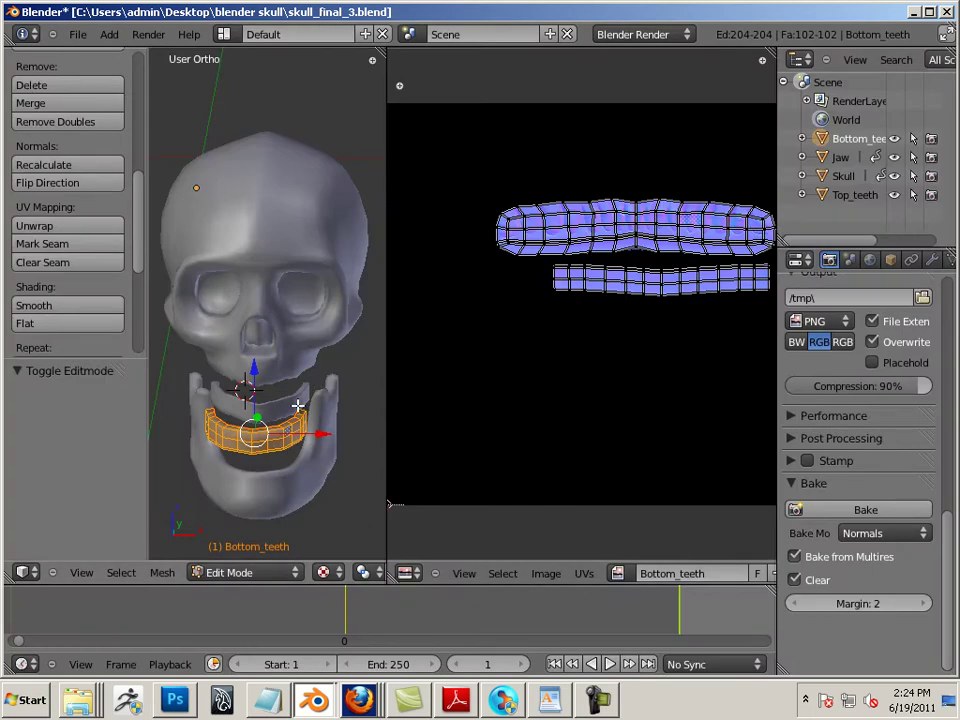
Step: Select Top_teeth in Edit Mode and start saving its baked image
{"action": "key", "text": "Tab"}
{"action": "right_click", "coordinate": [284, 410]}
{"action": "key", "text": "Tab"}
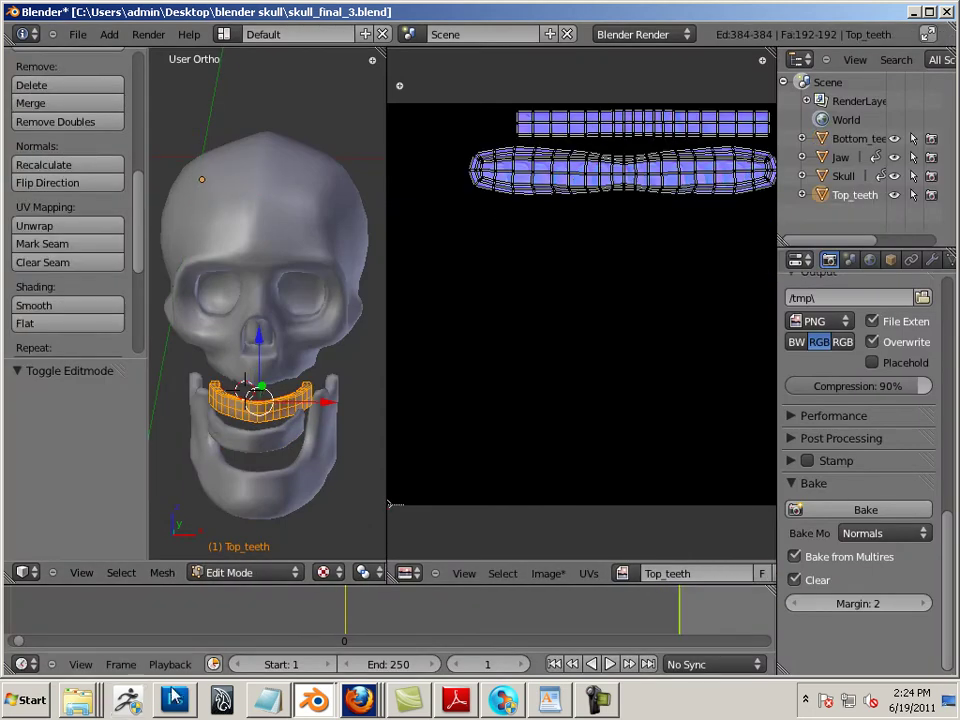
{"action": "left_click", "coordinate": [548, 573]}
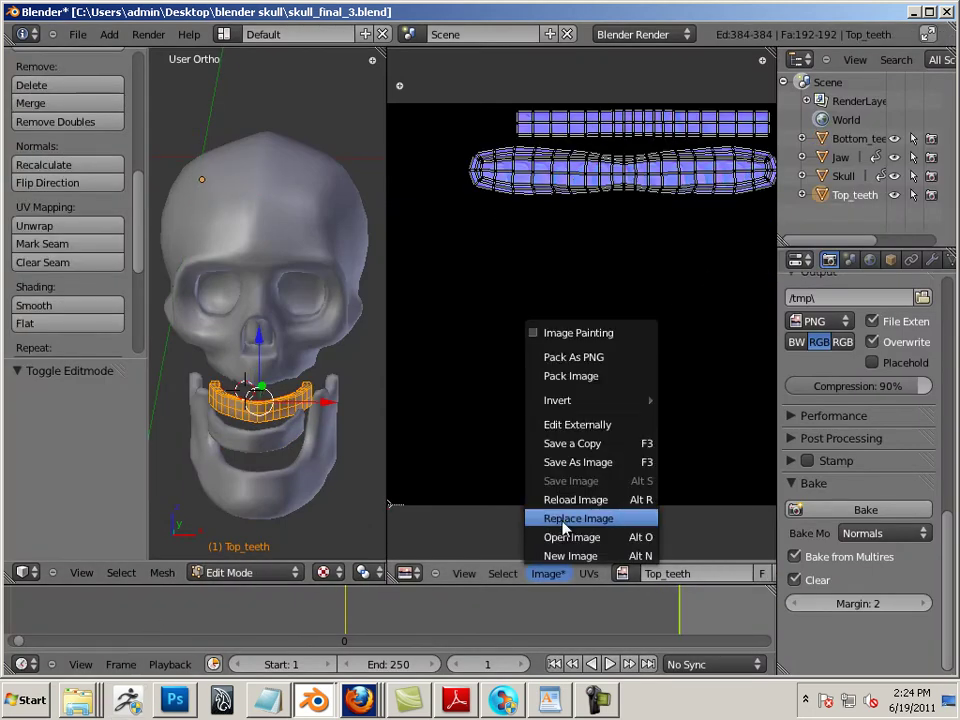
{"action": "left_click", "coordinate": [577, 462]}
Step: Save it in MMaps as Targa file Top_teeth_NM.tga
{"action": "left_click", "coordinate": [92, 488]}
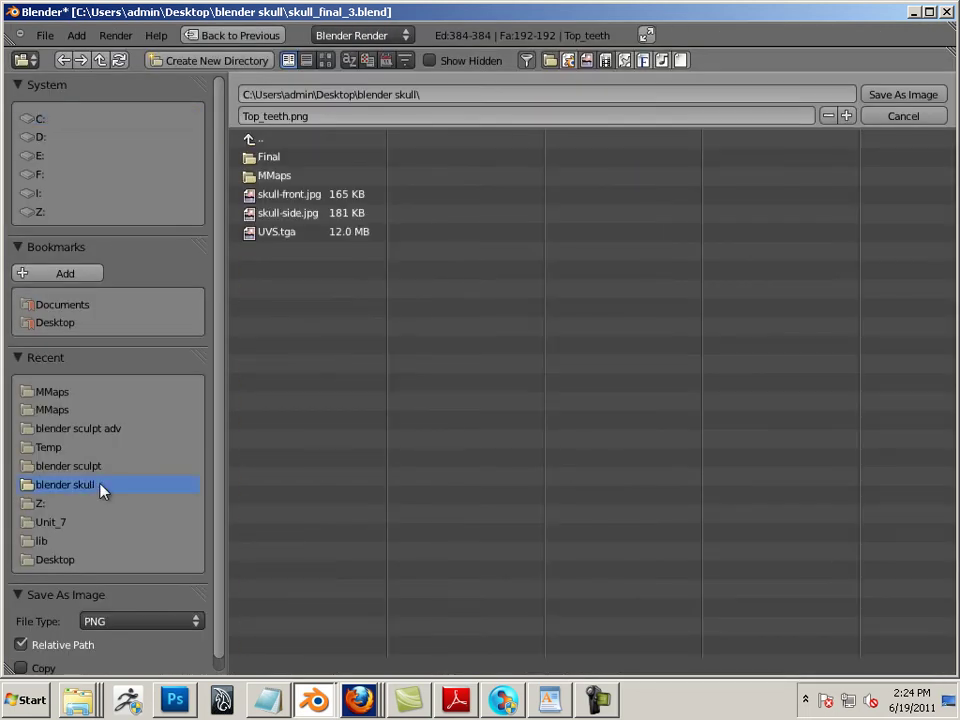
{"action": "left_click", "coordinate": [294, 176]}
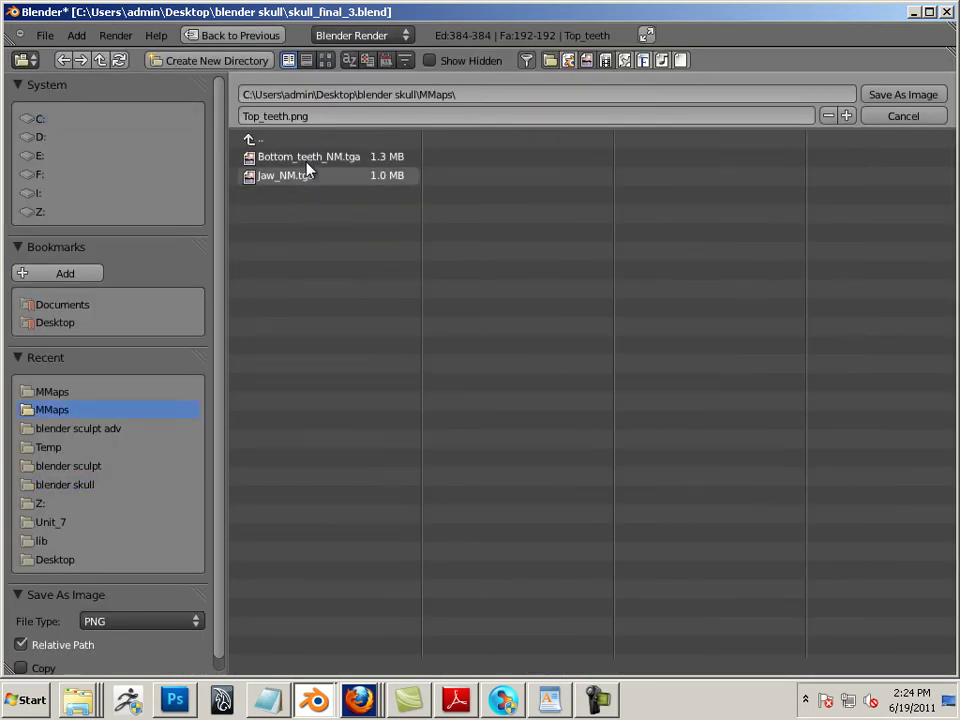
{"action": "left_click", "coordinate": [105, 622]}
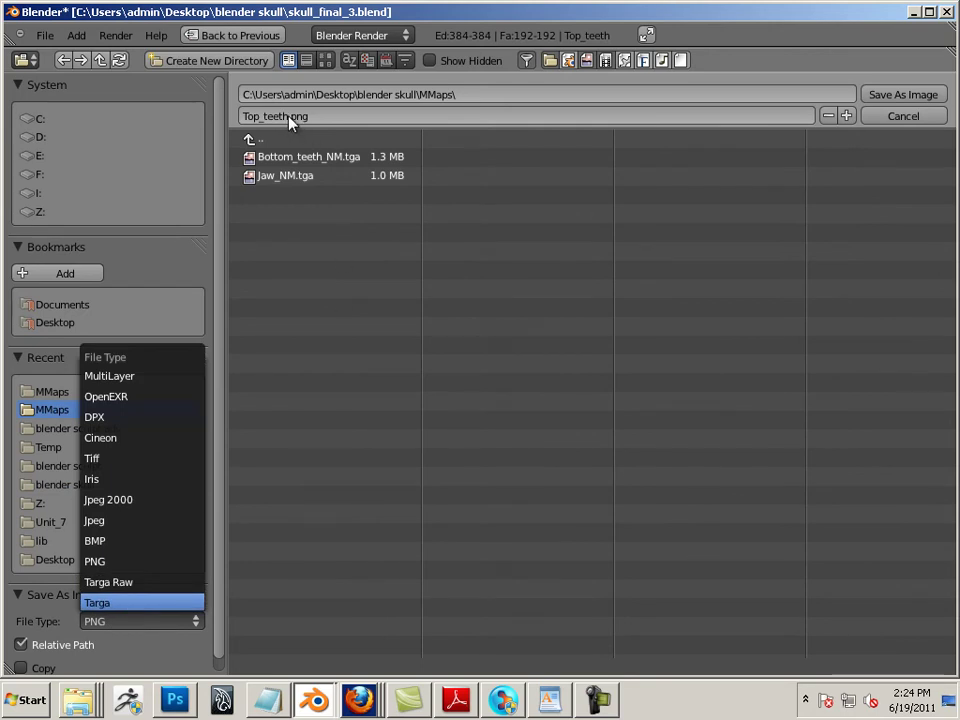
{"action": "key", "text": "Return"}
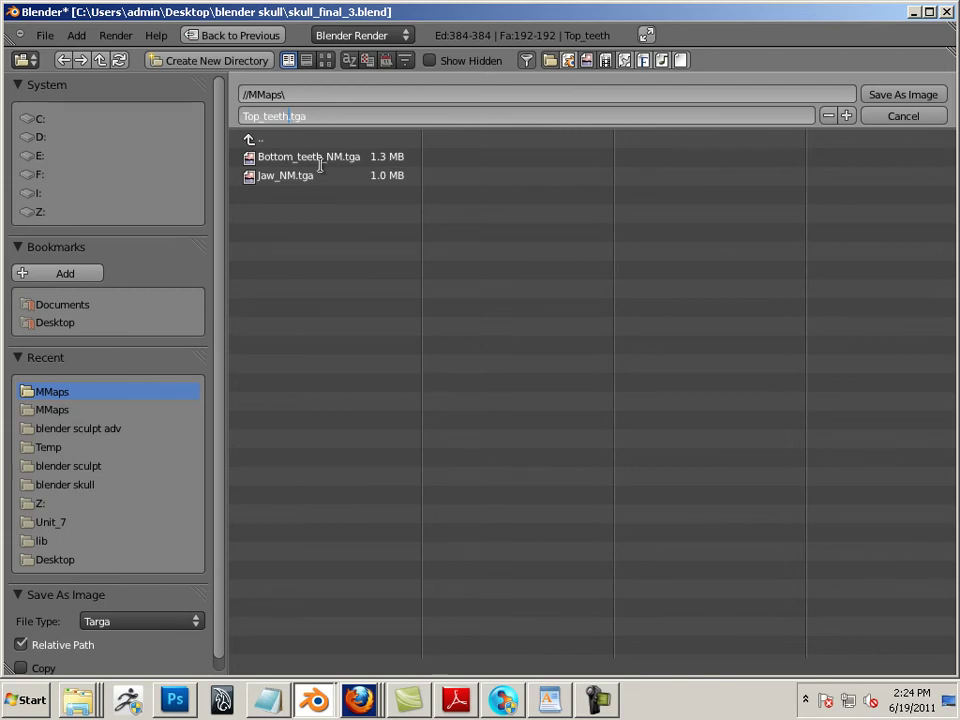
{"action": "type", "text": "_NM"}
{"action": "key", "text": "Return"}
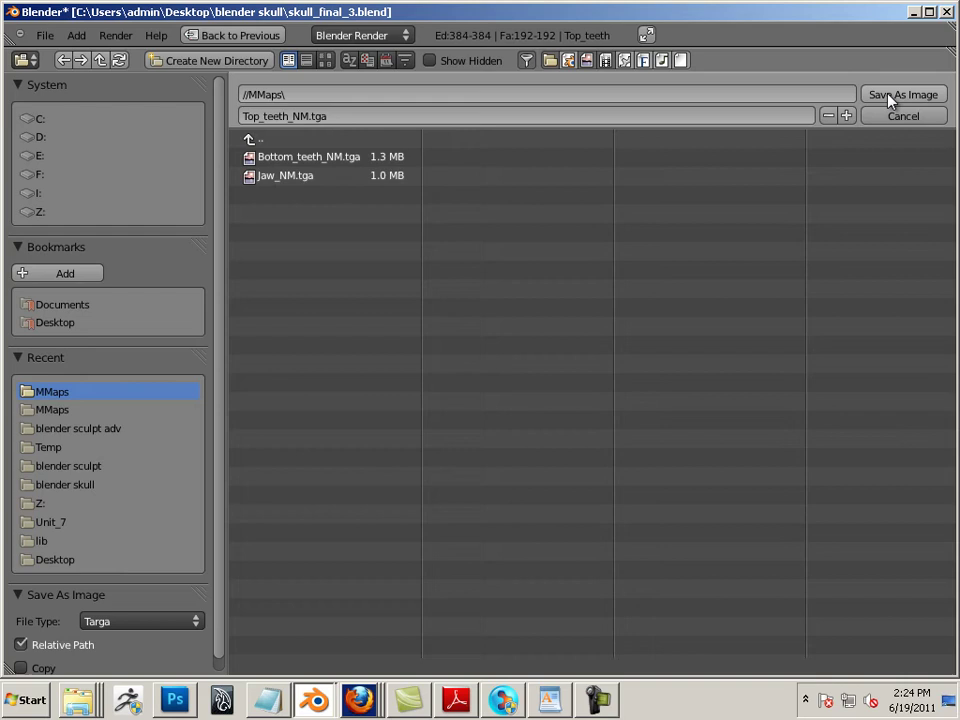
{"action": "left_click", "coordinate": [893, 97]}
Step: Select the Skull in Edit Mode and start saving its baked image
{"action": "key", "text": "Tab"}
{"action": "right_click", "coordinate": [327, 328]}
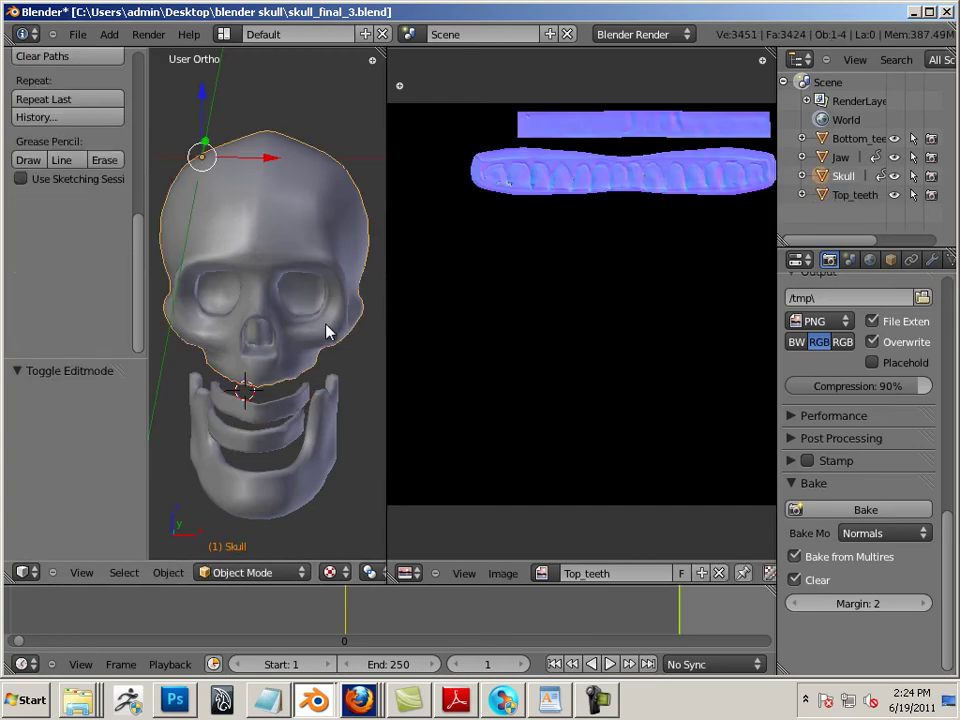
{"action": "key", "text": "Tab"}
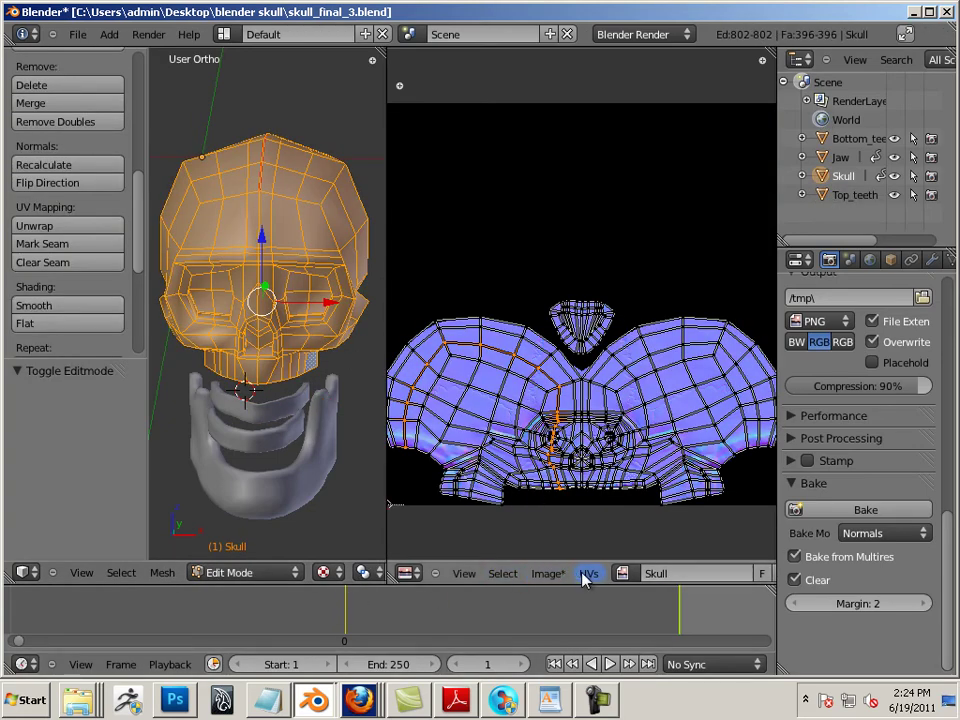
{"action": "left_click", "coordinate": [547, 574]}
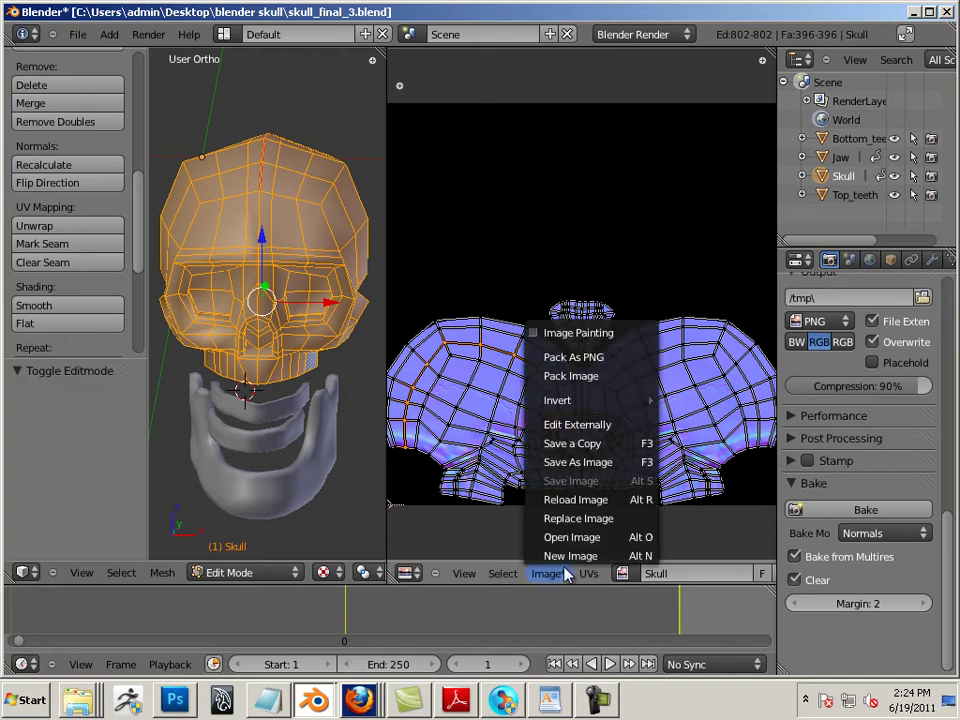
{"action": "left_click", "coordinate": [588, 463]}
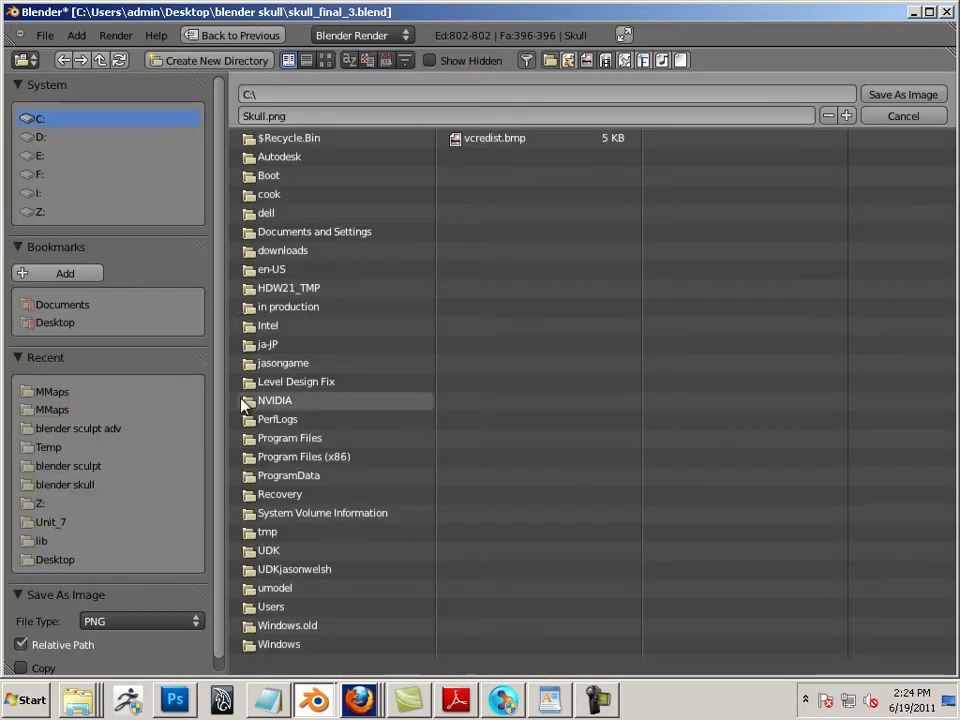
Step: Save it in MMaps as Targa file Skull_NM.tga
{"action": "left_click", "coordinate": [70, 485]}
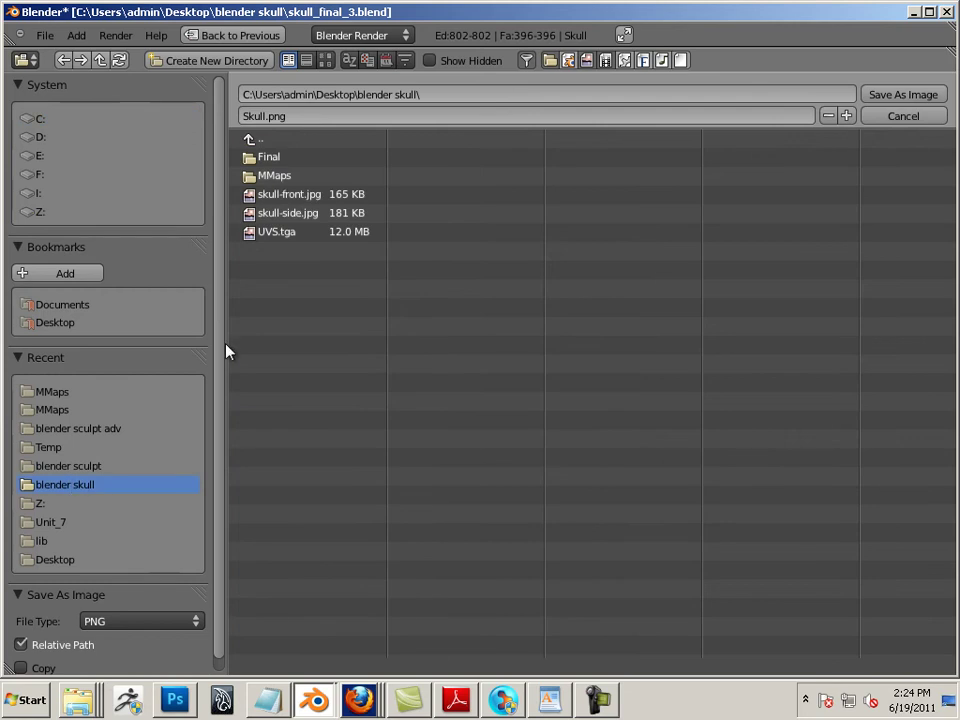
{"action": "left_click", "coordinate": [272, 175]}
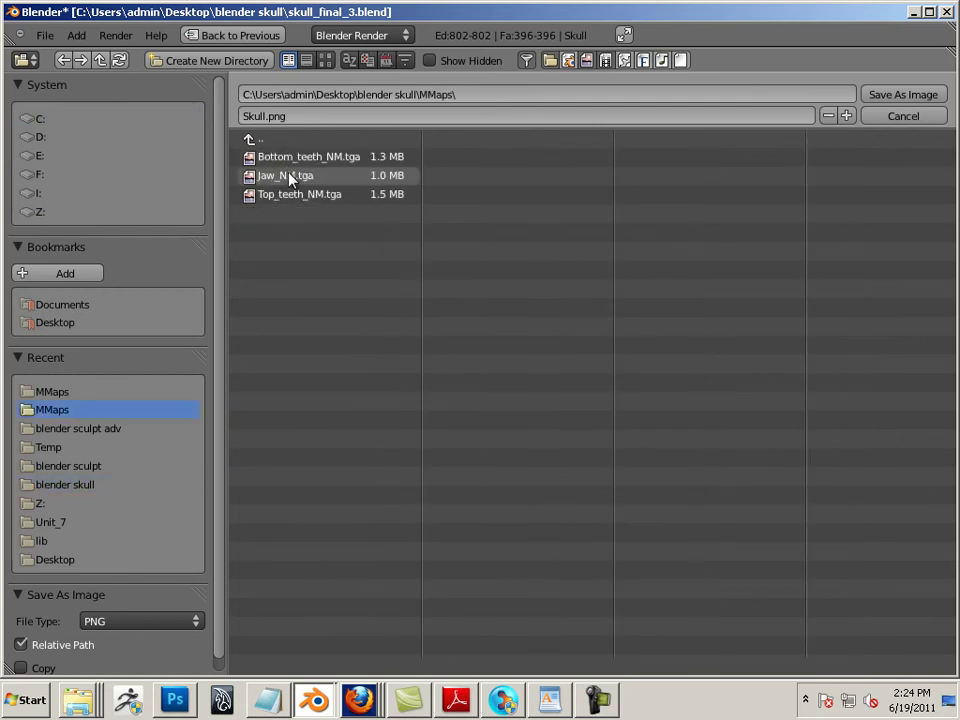
{"action": "left_click", "coordinate": [124, 621]}
{"action": "left_click", "coordinate": [131, 603]}
{"action": "left_click", "coordinate": [266, 116]}
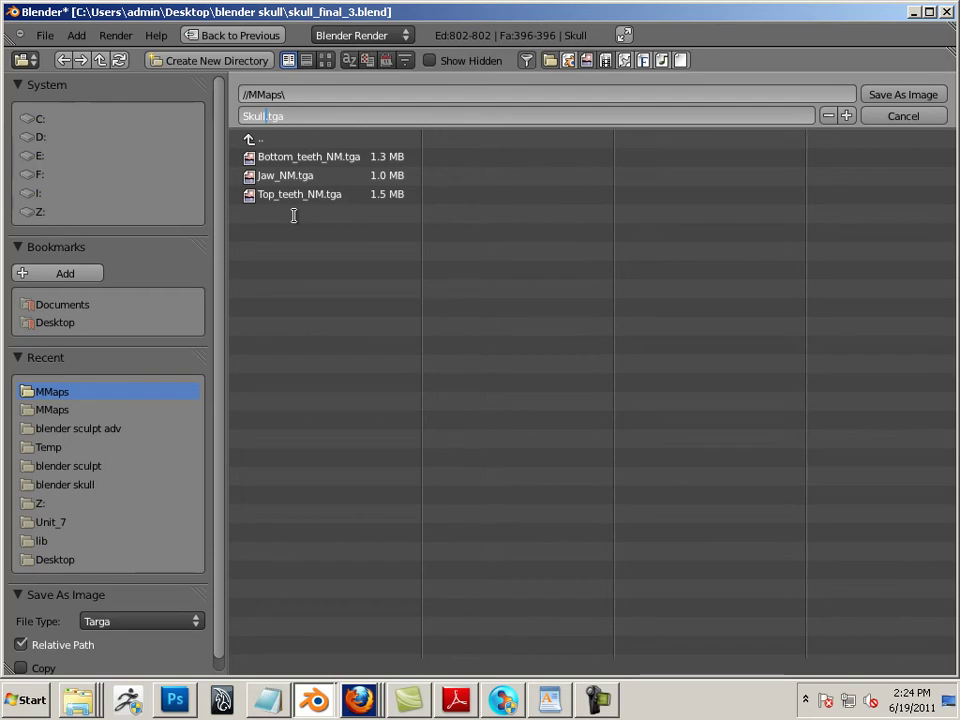
{"action": "type", "text": "_NM"}
{"action": "left_click", "coordinate": [893, 97]}
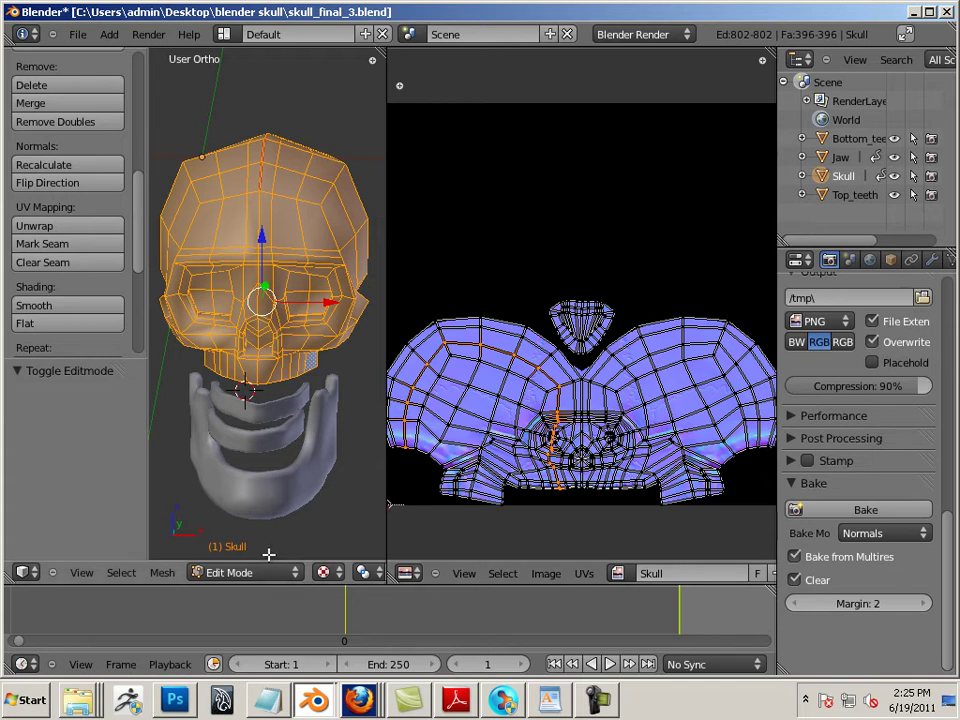
Step: Launch GIMP 2 from the Start menu
{"action": "left_click", "coordinate": [26, 700]}
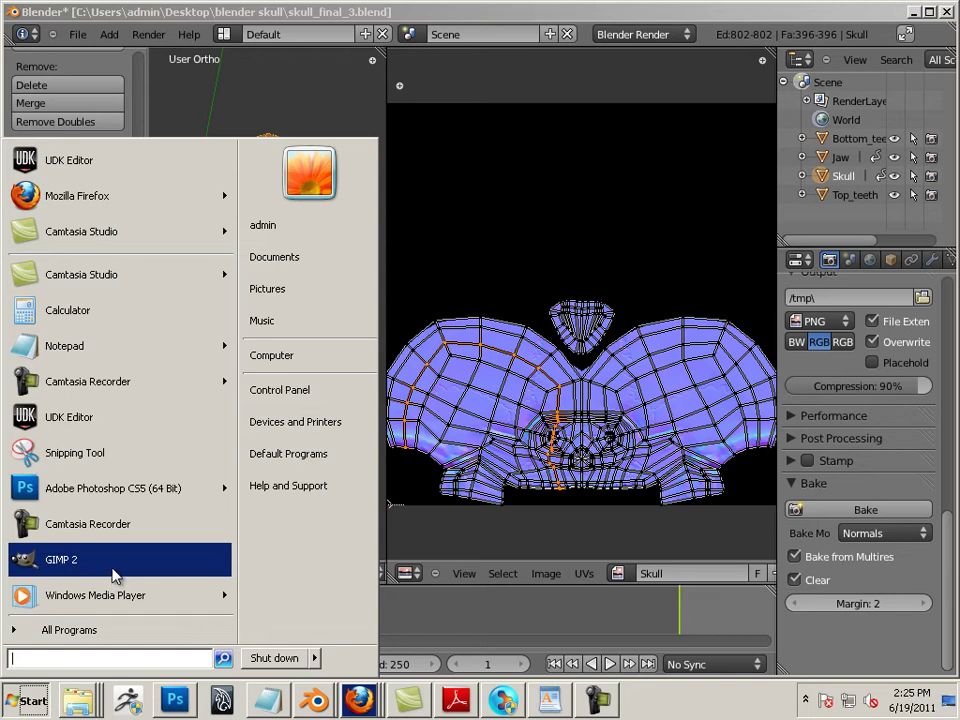
{"action": "left_click", "coordinate": [70, 565]}
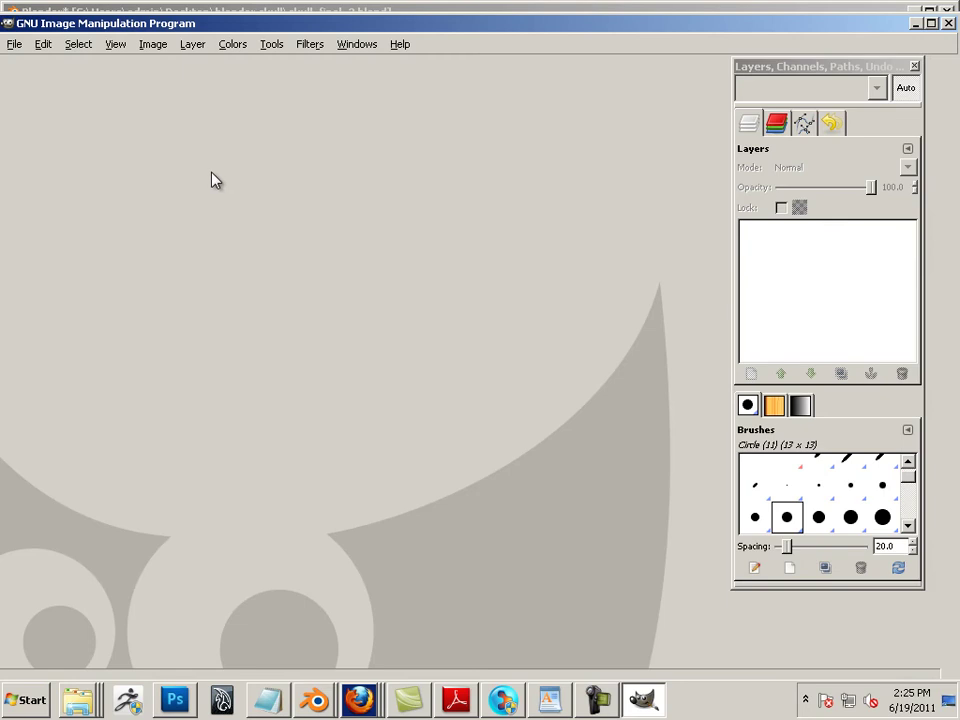
Step: Open the image dialog and browse to Desktop > blender skull > MMaps
{"action": "left_click_drag", "start_coordinate": [113, 28], "coordinate": [118, 24]}
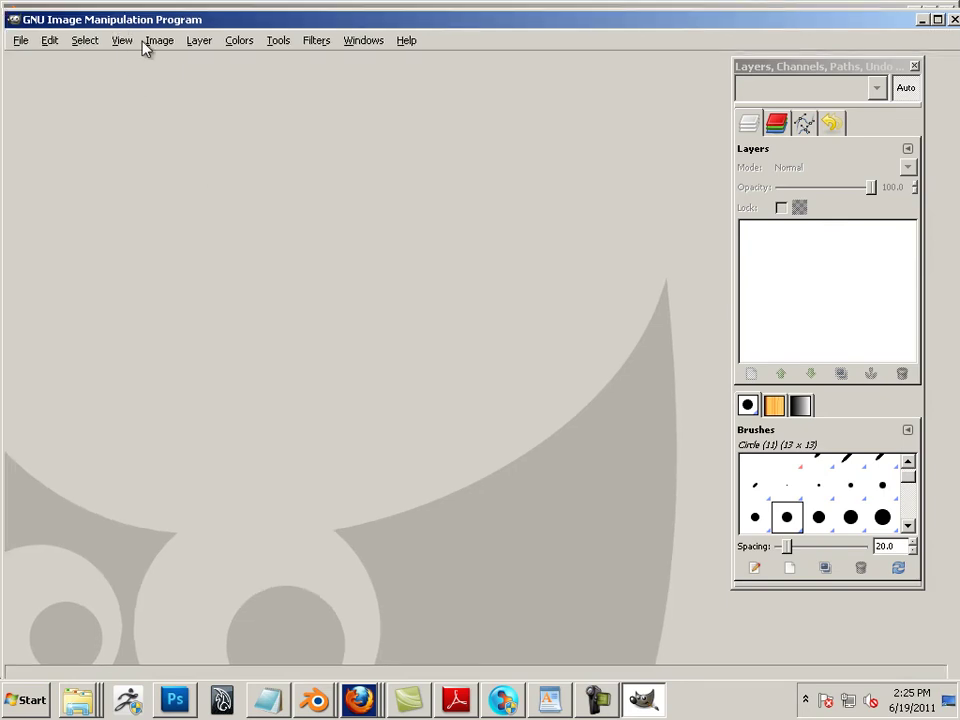
{"action": "left_click", "coordinate": [20, 41]}
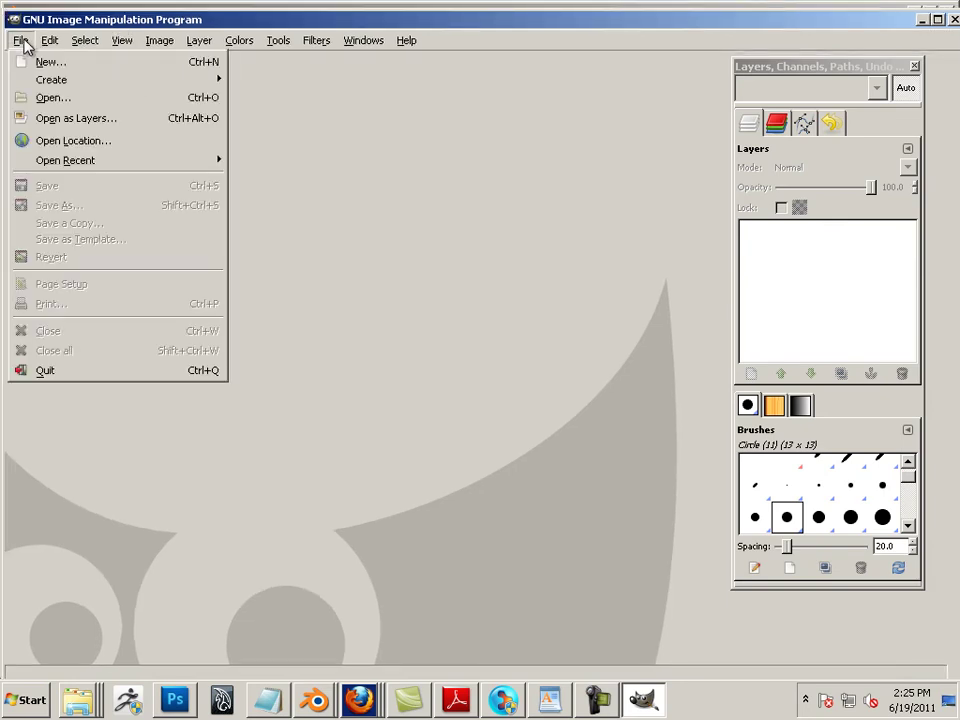
{"action": "left_click", "coordinate": [52, 99]}
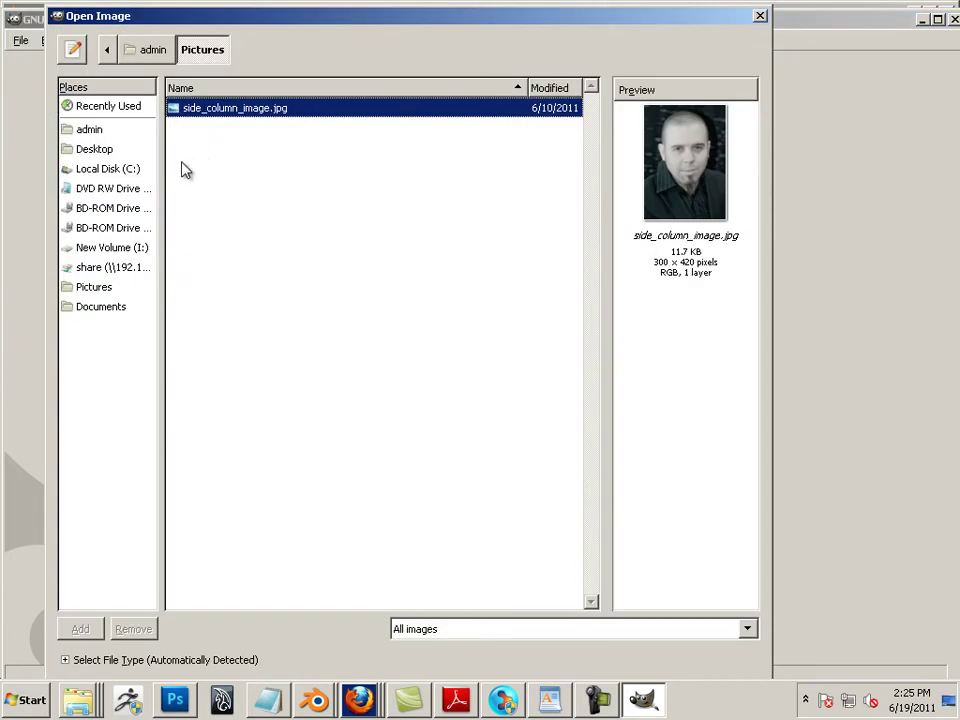
{"action": "left_click", "coordinate": [127, 169]}
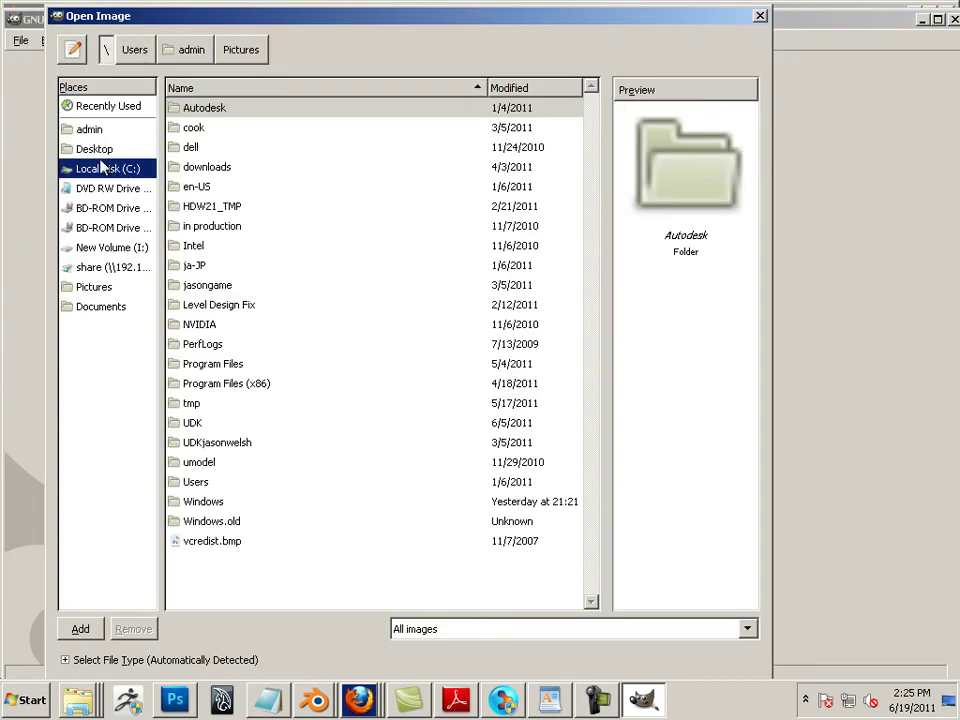
{"action": "left_click", "coordinate": [95, 149]}
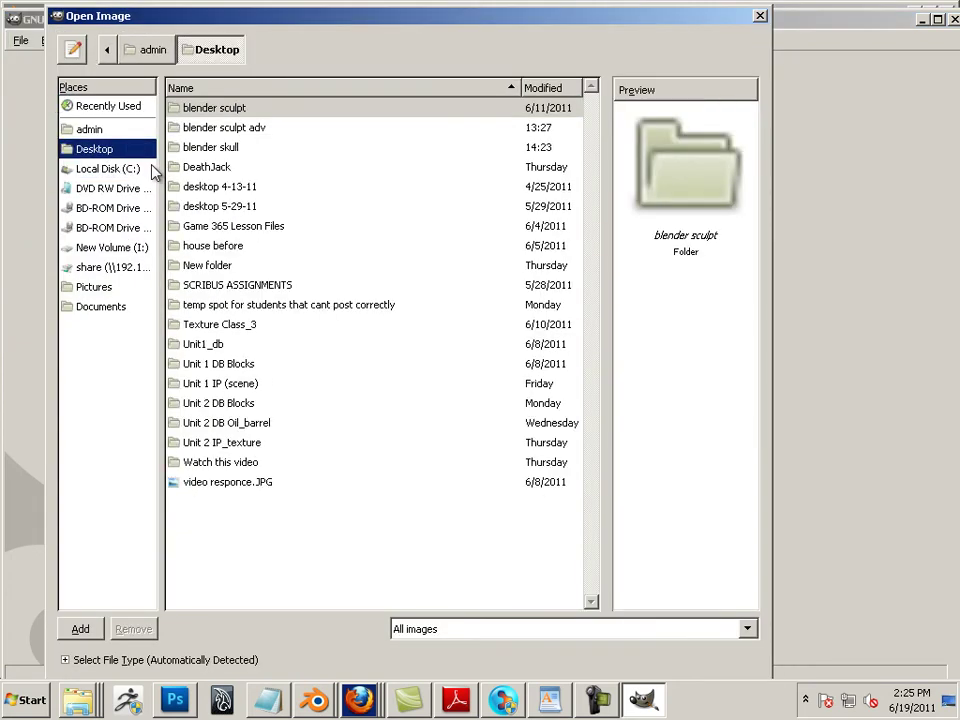
{"action": "left_click", "coordinate": [222, 150]}
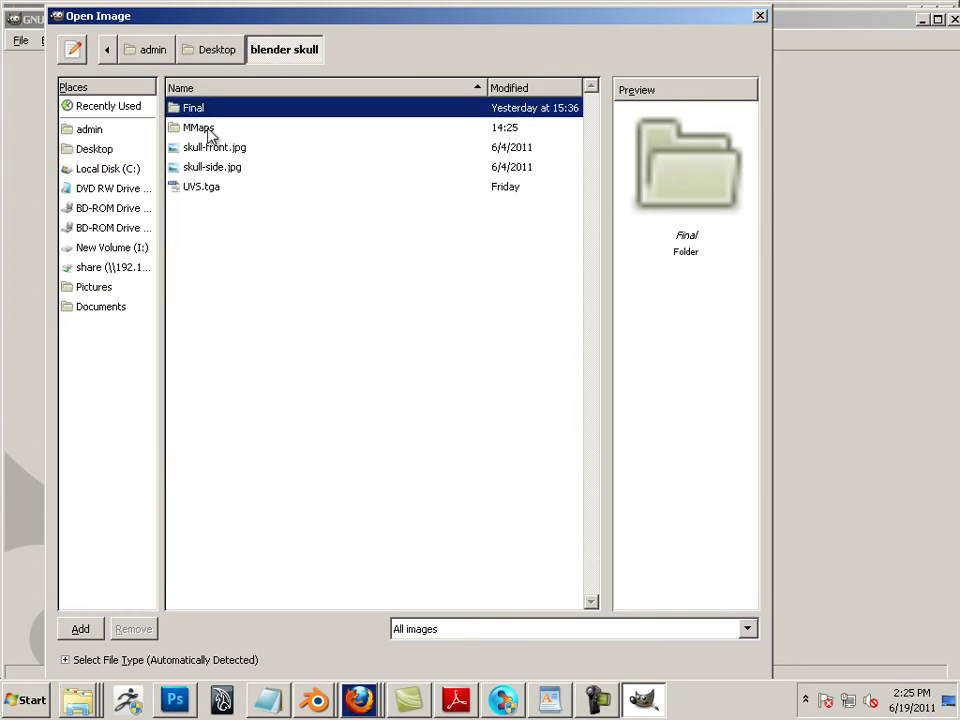
{"action": "double_click", "coordinate": [210, 130]}
Step: Select all four _NM.tga normal maps and move the dialog aside
{"action": "left_click", "coordinate": [200, 130], "text": "ctrl"}
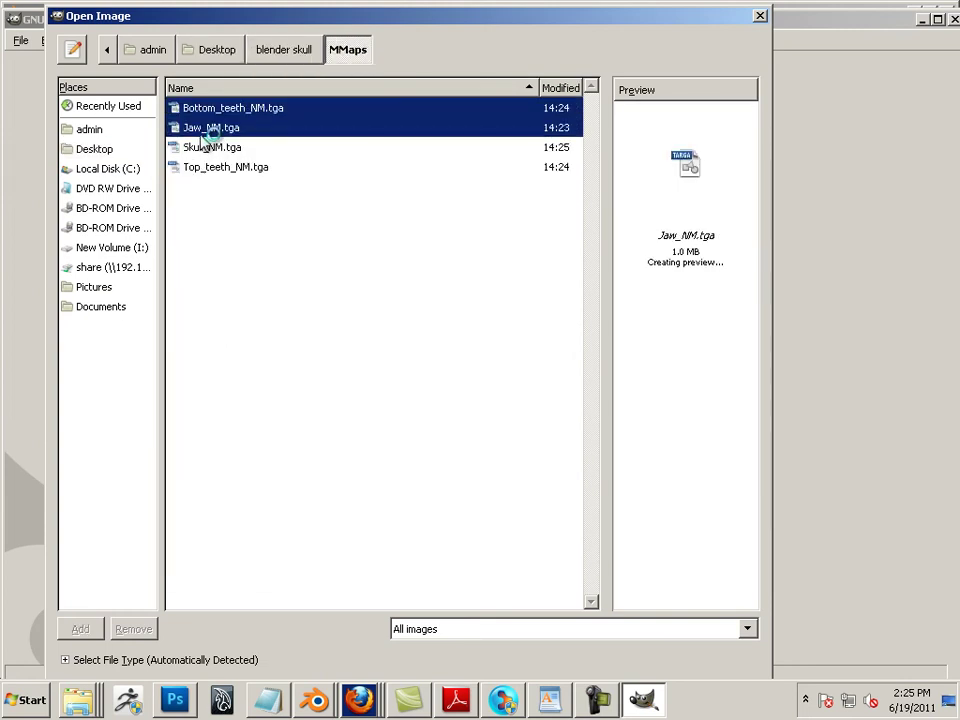
{"action": "left_click", "coordinate": [208, 148], "text": "ctrl"}
{"action": "left_click", "coordinate": [212, 168], "text": "ctrl"}
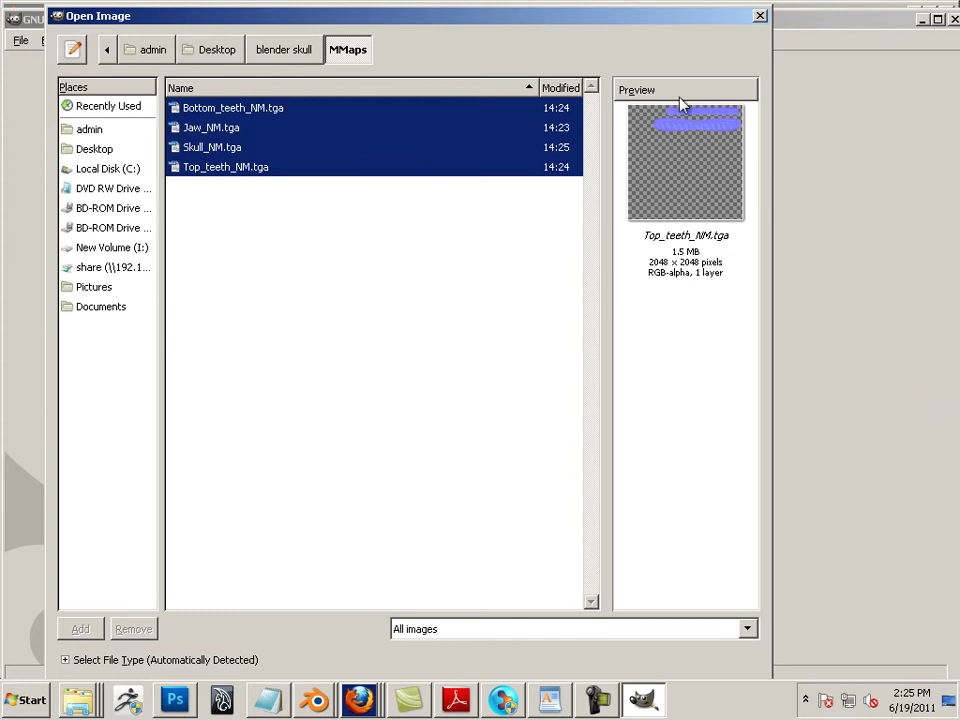
{"action": "left_click_drag", "start_coordinate": [641, 30], "coordinate": [593, 26]}
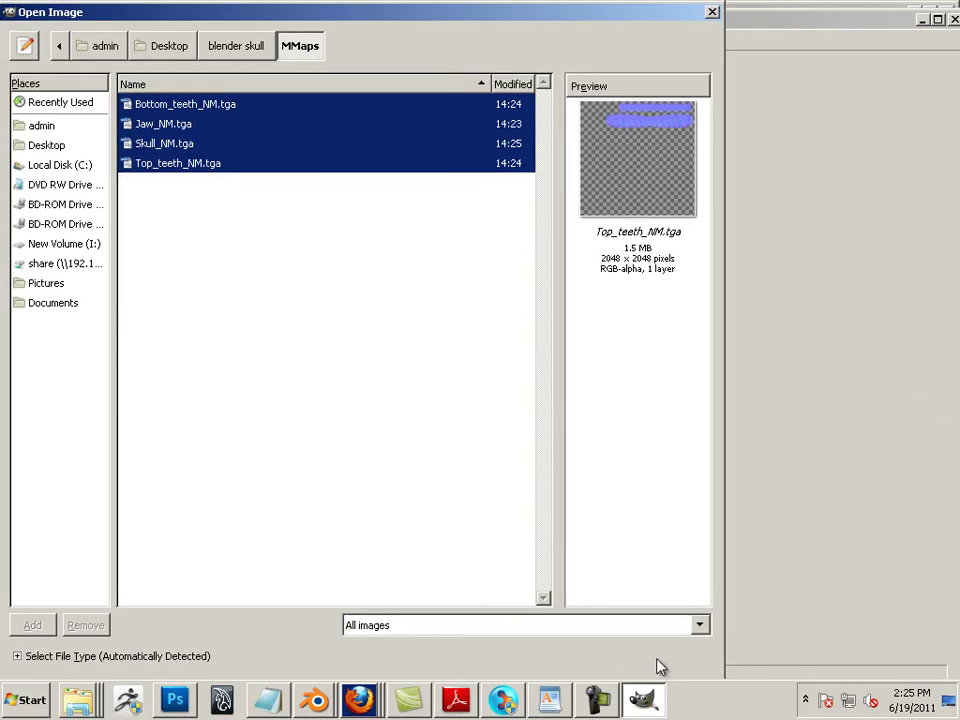
{"action": "left_click_drag", "start_coordinate": [364, 22], "coordinate": [955, 36]}
Step: Open the four maps and arrange the Layers dock and Top_teeth window beside Skull_NM
{"action": "key", "text": "Return"}
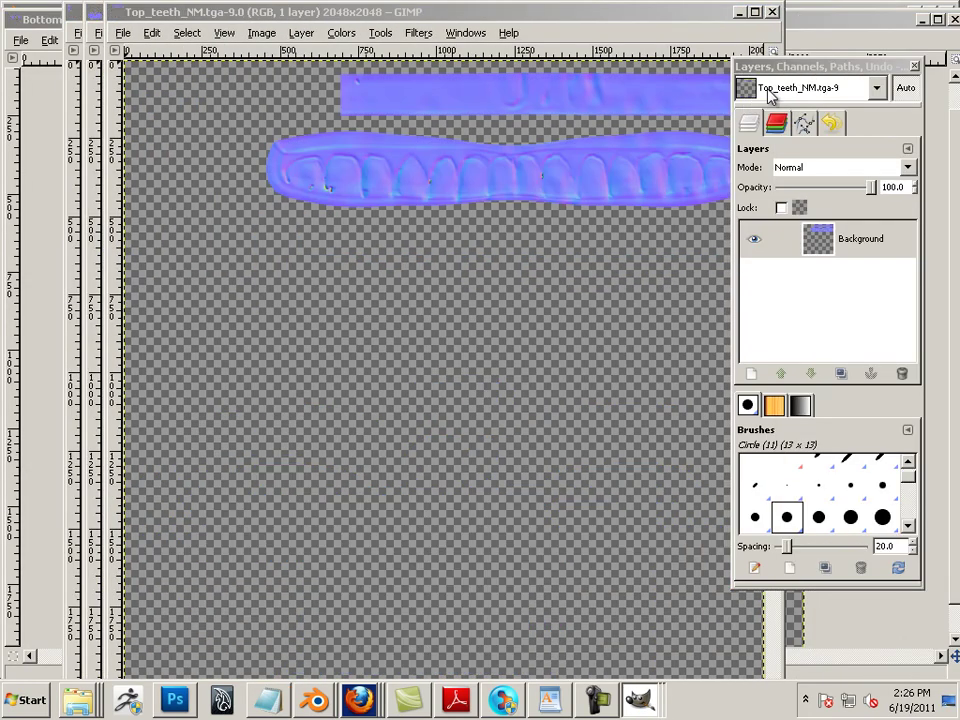
{"action": "left_click", "coordinate": [782, 71]}
{"action": "key", "text": "Tab"}
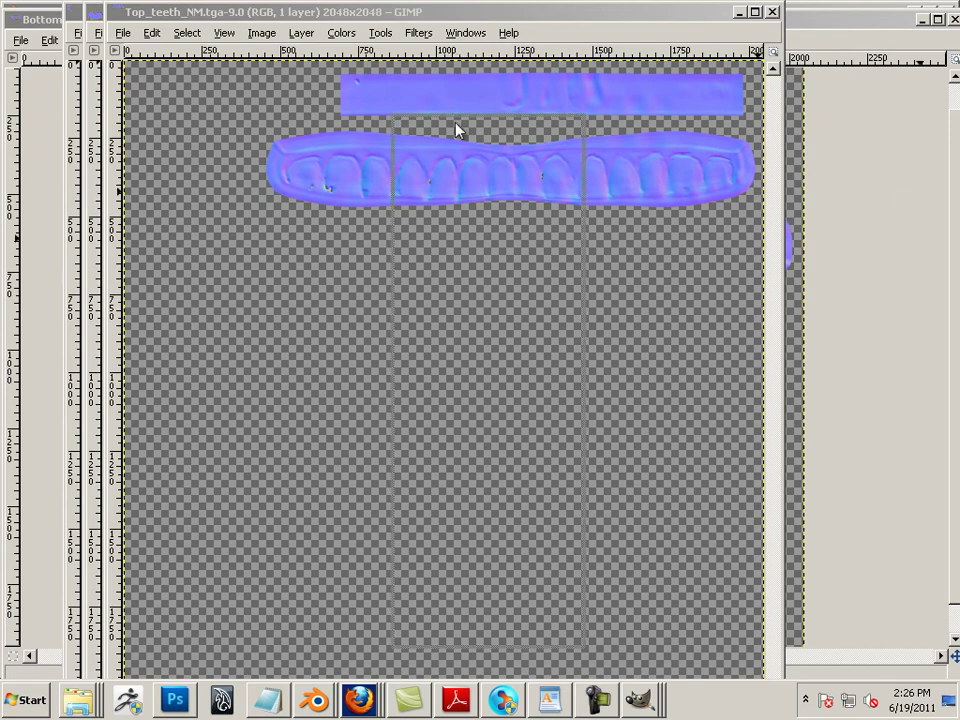
{"action": "key", "text": "ctrl+l"}
{"action": "left_click_drag", "start_coordinate": [305, 140], "coordinate": [644, 184]}
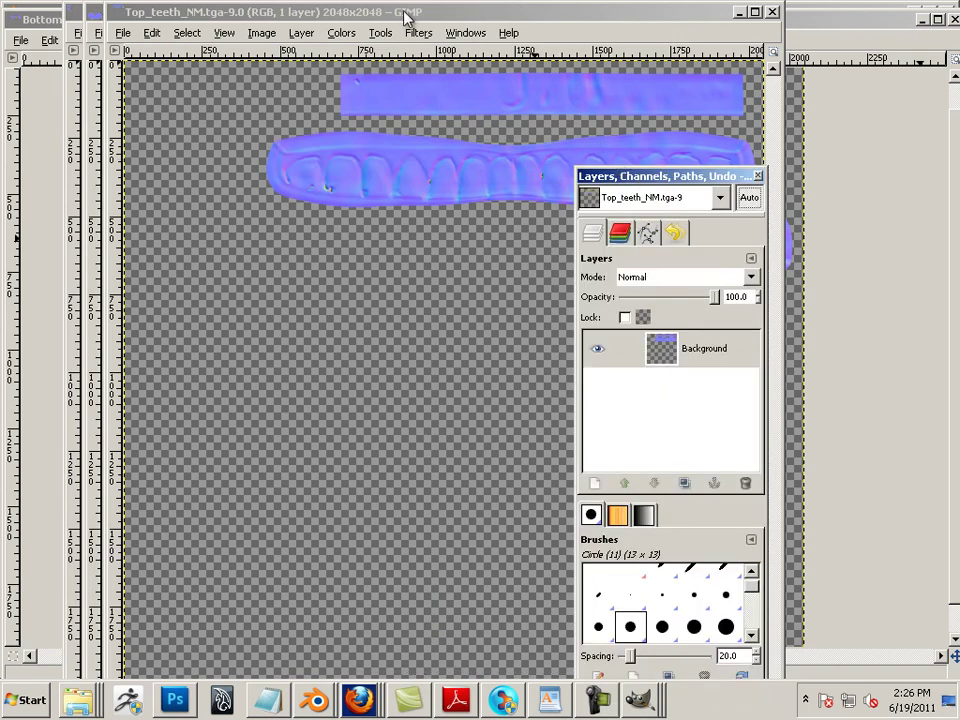
{"action": "left_click_drag", "start_coordinate": [401, 17], "coordinate": [182, 249]}
{"action": "left_click_drag", "start_coordinate": [257, 246], "coordinate": [216, 399]}
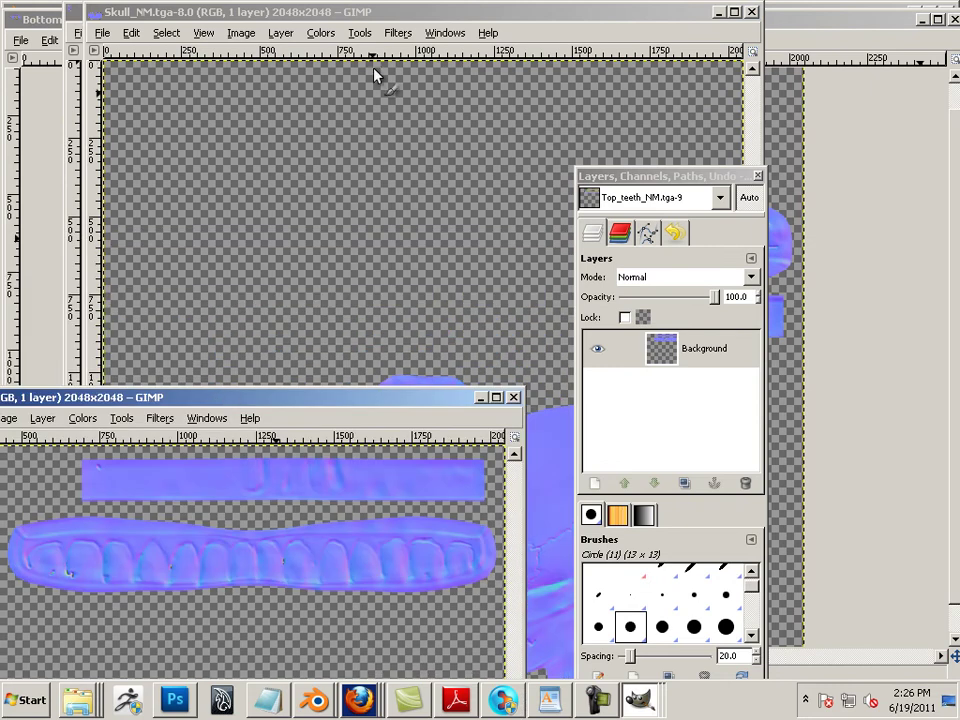
Step: Drag the Skull and Jaw layers into Top_teeth_NM and close those image windows
{"action": "left_click", "coordinate": [357, 22]}
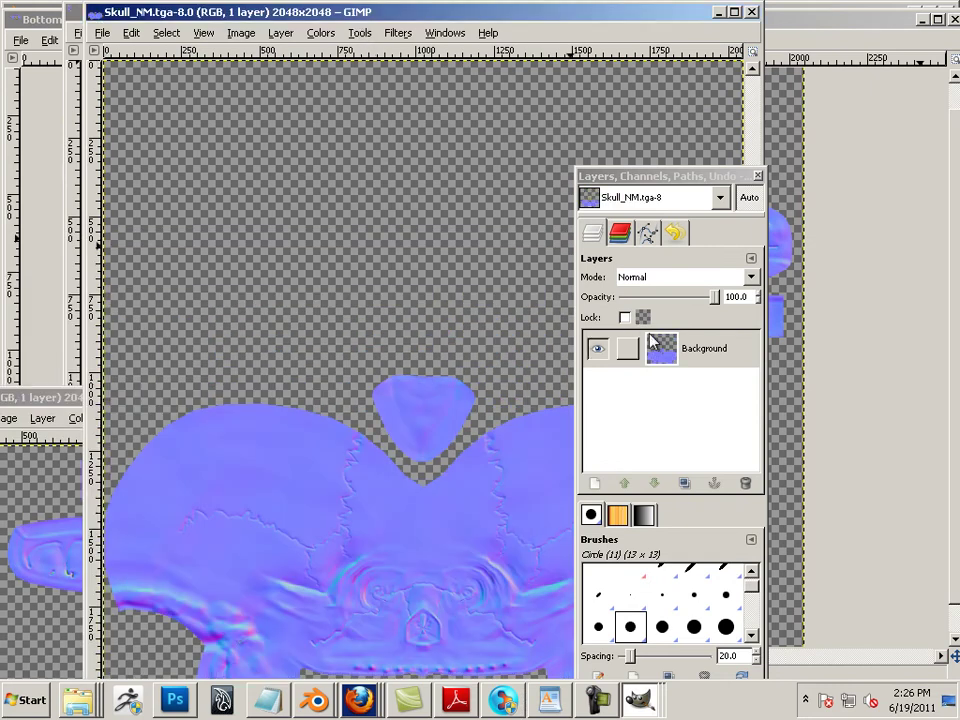
{"action": "left_click_drag", "start_coordinate": [661, 348], "coordinate": [28, 516]}
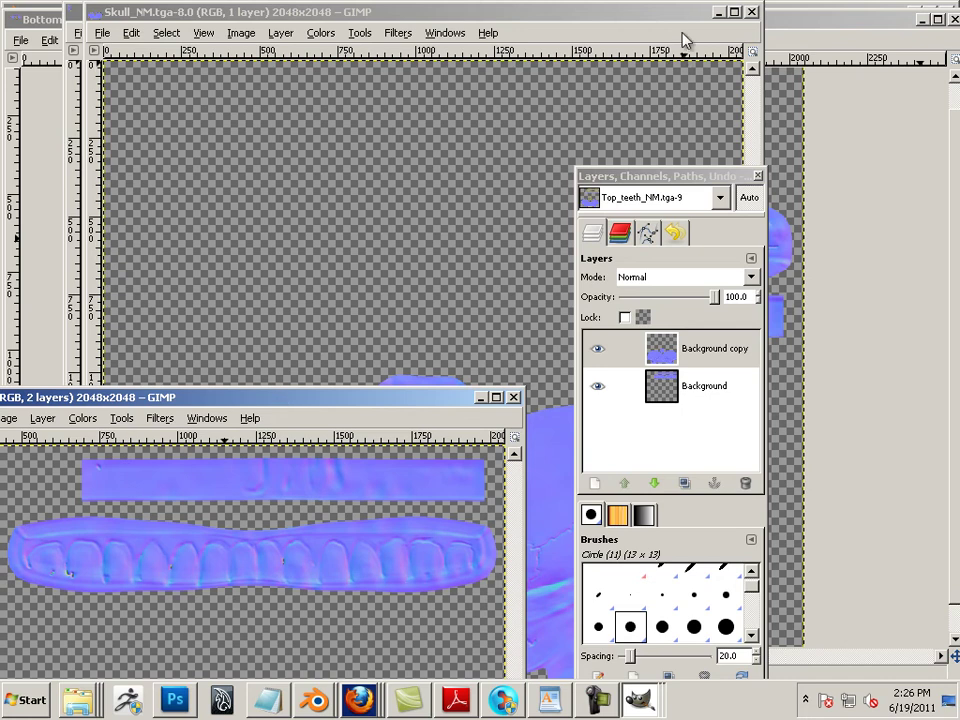
{"action": "left_click", "coordinate": [656, 26]}
{"action": "key", "text": "ctrl+w"}
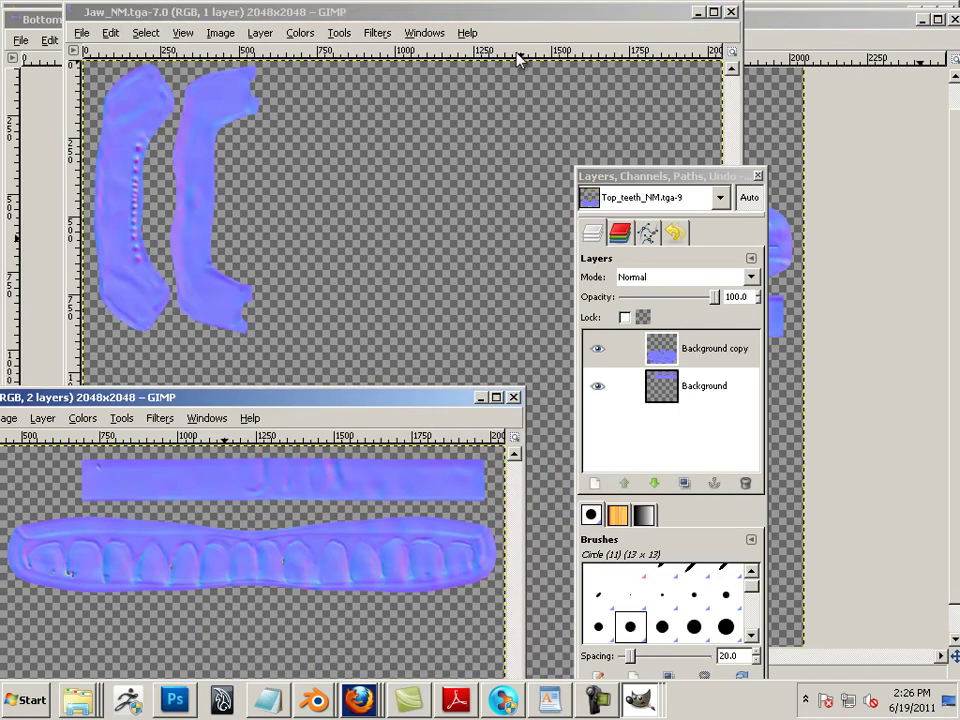
{"action": "left_click", "coordinate": [446, 20]}
{"action": "left_click_drag", "start_coordinate": [690, 350], "coordinate": [45, 488]}
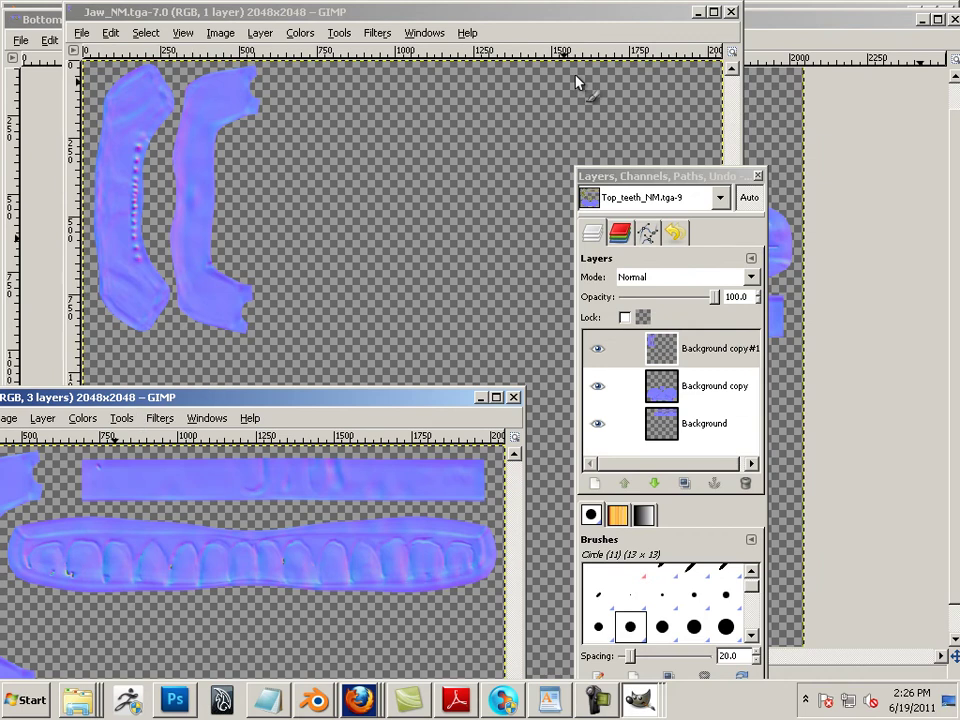
{"action": "left_click", "coordinate": [731, 12]}
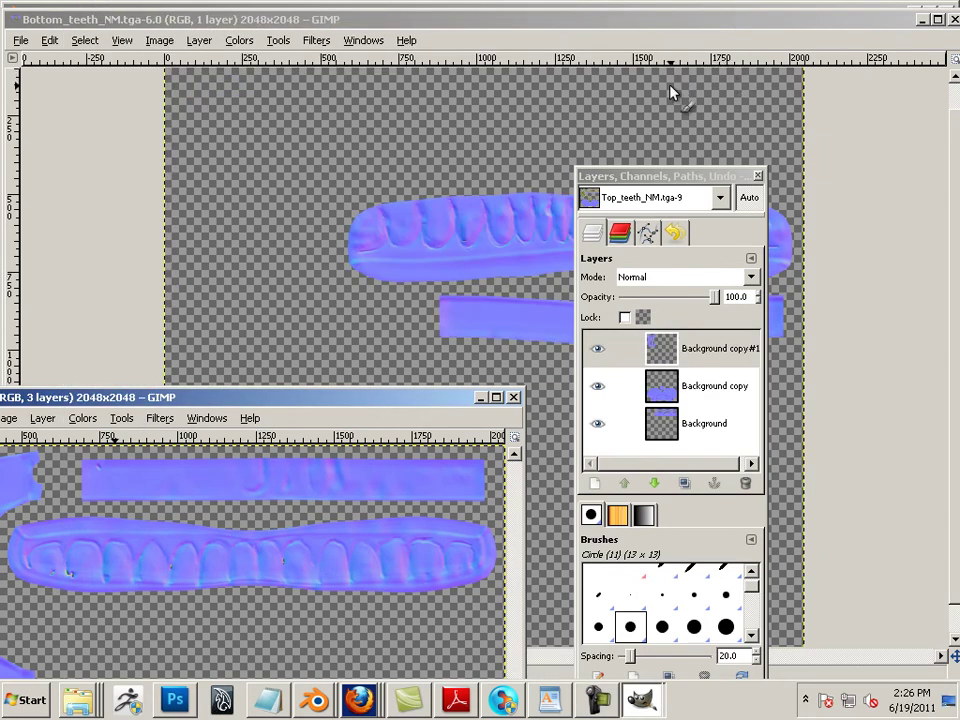
Step: Drag the Bottom_teeth layer into Top_teeth_NM and close it without saving
{"action": "left_click", "coordinate": [394, 328]}
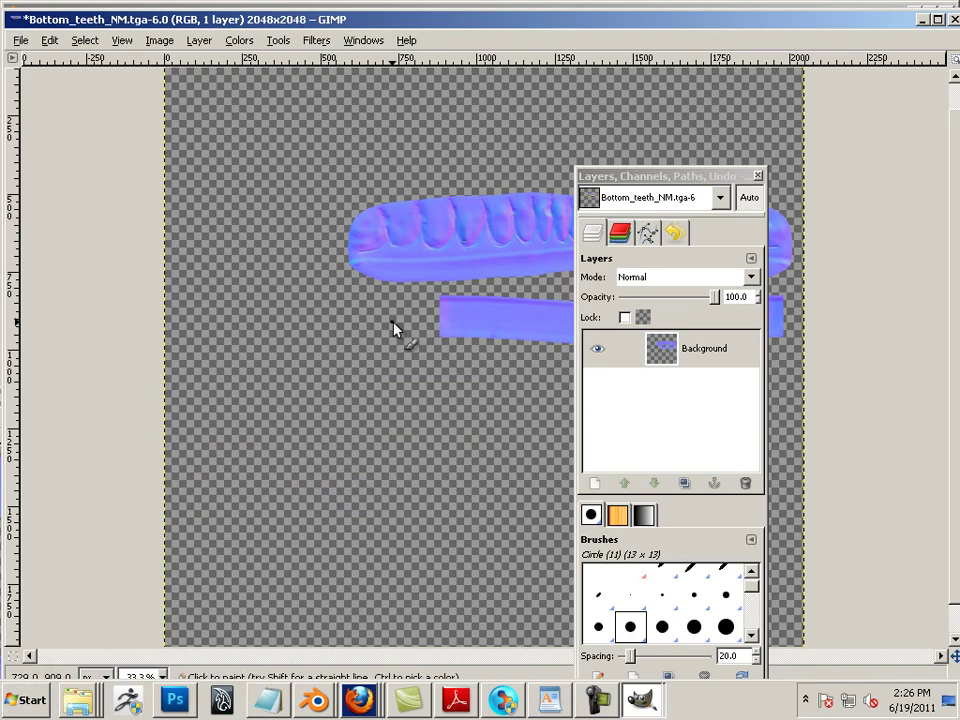
{"action": "double_click", "coordinate": [300, 19]}
{"action": "left_click_drag", "start_coordinate": [660, 347], "coordinate": [112, 503]}
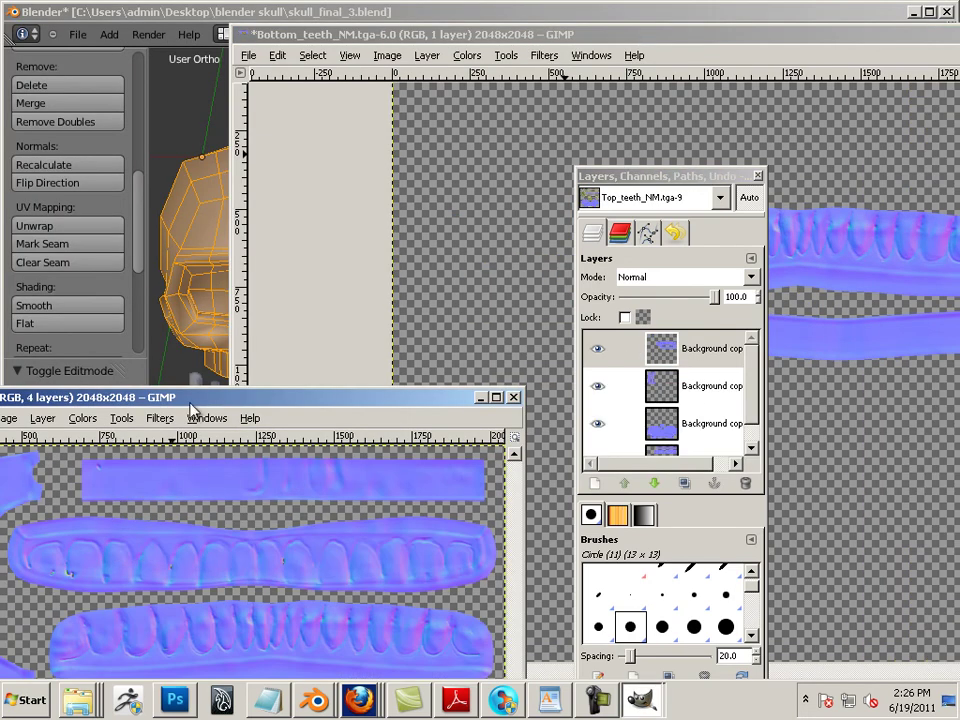
{"action": "key", "text": "ctrl+w"}
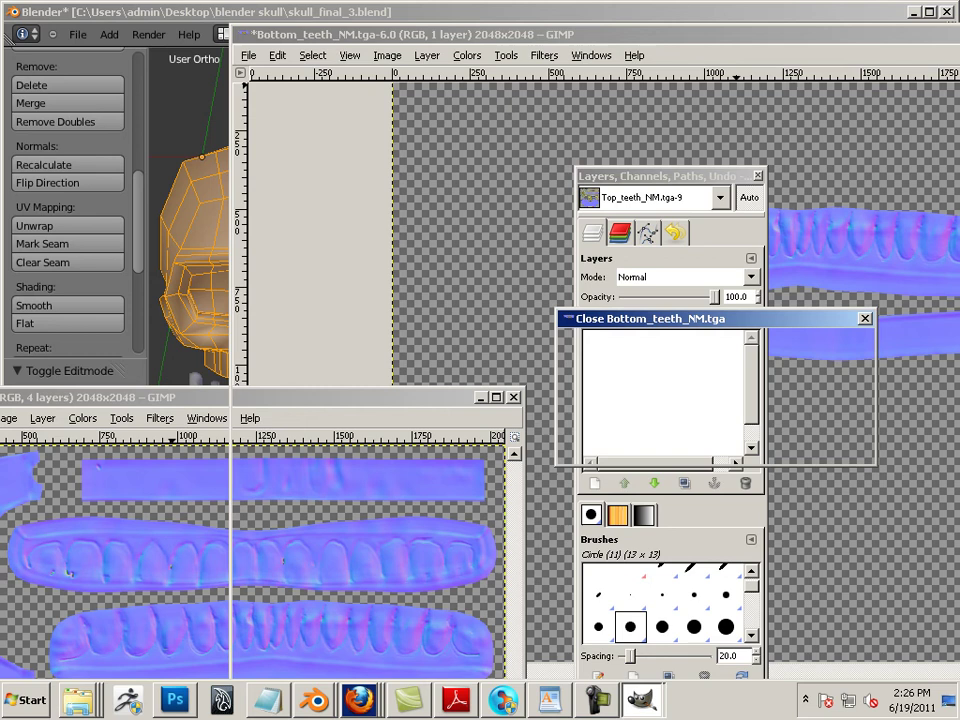
{"action": "left_click", "coordinate": [652, 436]}
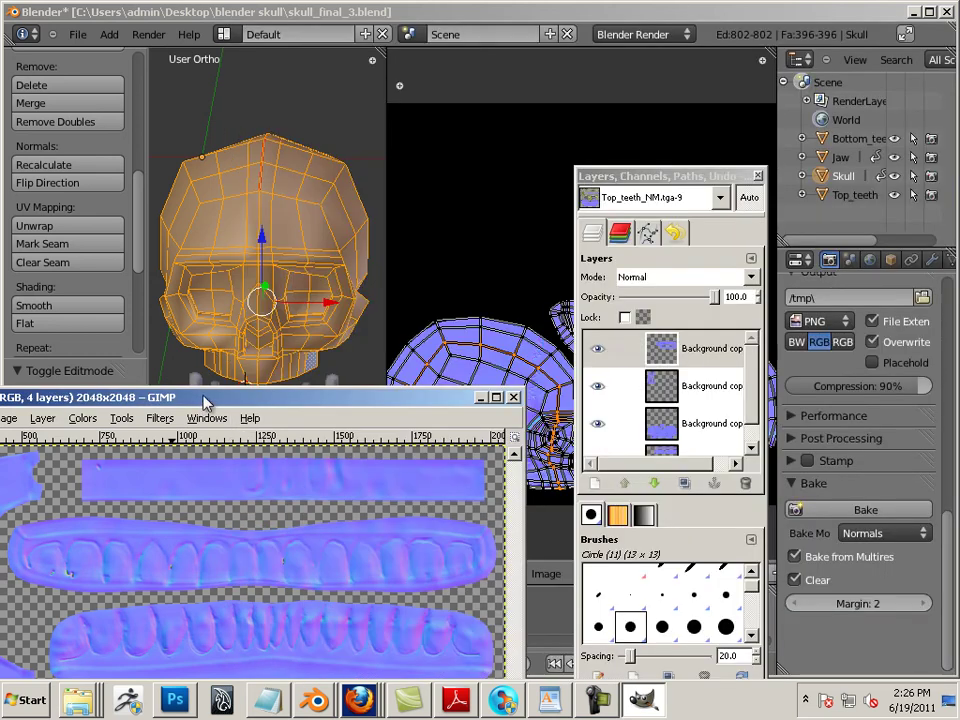
{"action": "left_click_drag", "start_coordinate": [205, 399], "coordinate": [575, 15]}
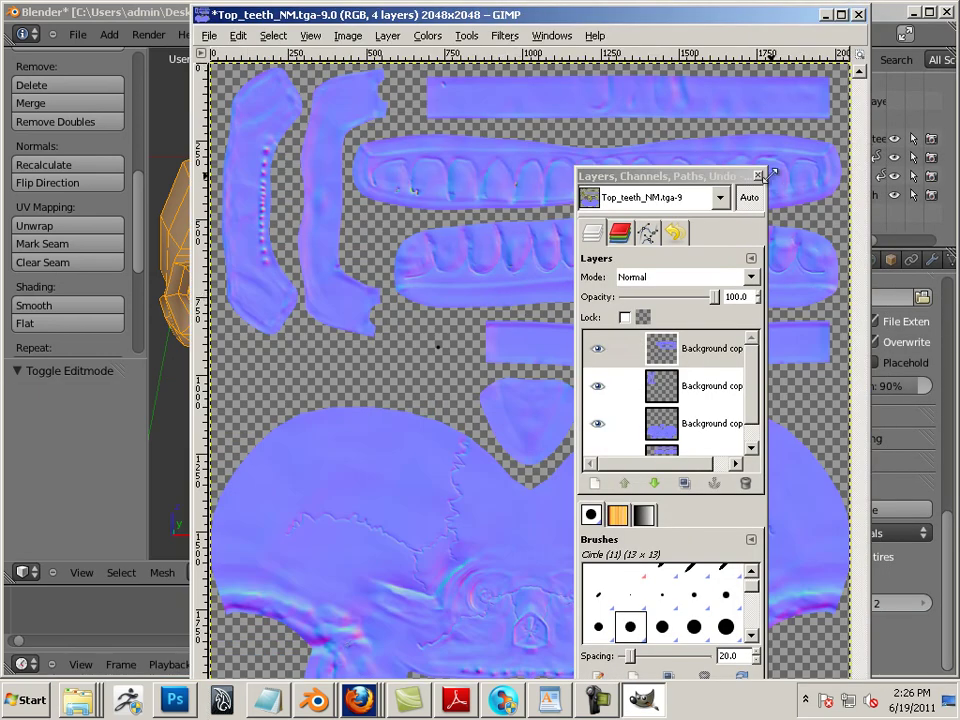
Step: Rename the combined image to Skully_NM.tga in MMaps and move the TGA export prompt aside
{"action": "key", "text": "Tab"}
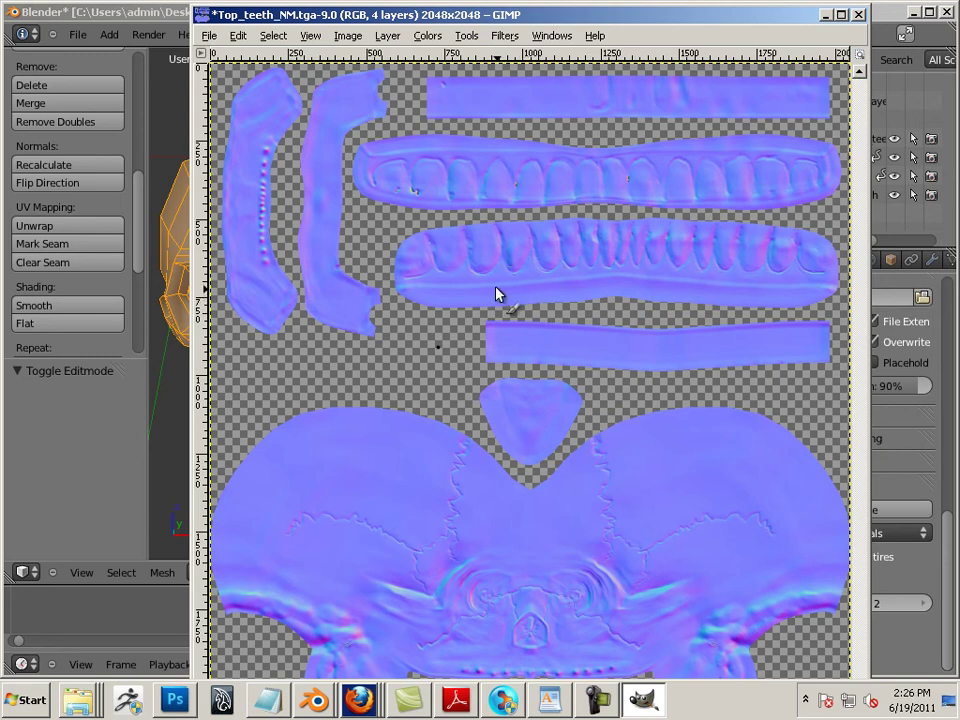
{"action": "left_click", "coordinate": [208, 35]}
{"action": "left_click", "coordinate": [230, 199]}
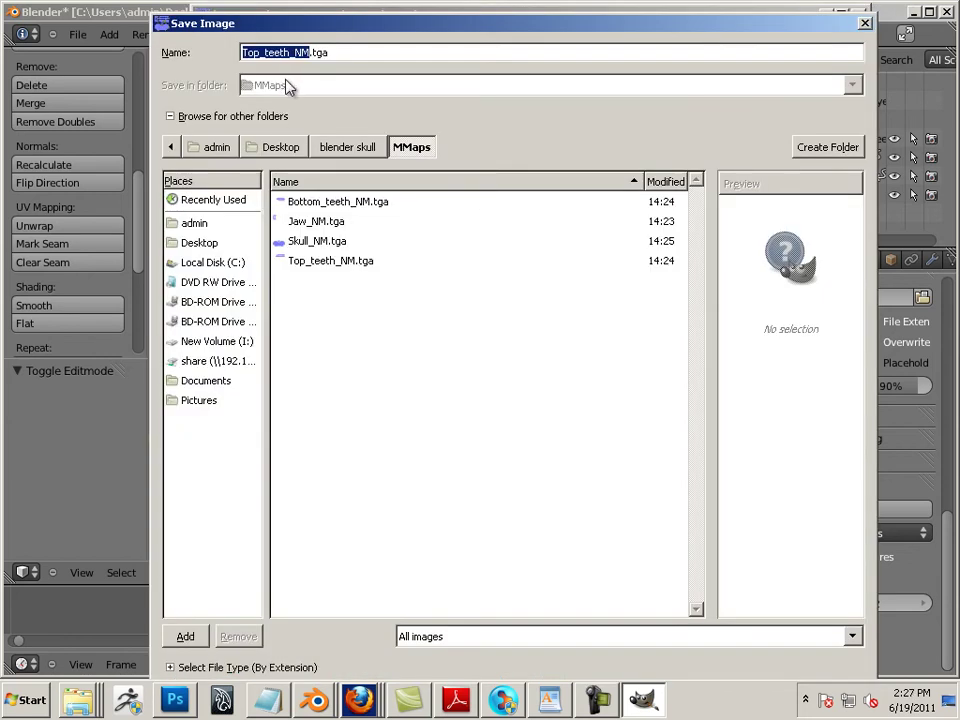
{"action": "left_click_drag", "start_coordinate": [290, 52], "coordinate": [204, 60]}
{"action": "type", "text": "FINAL"}
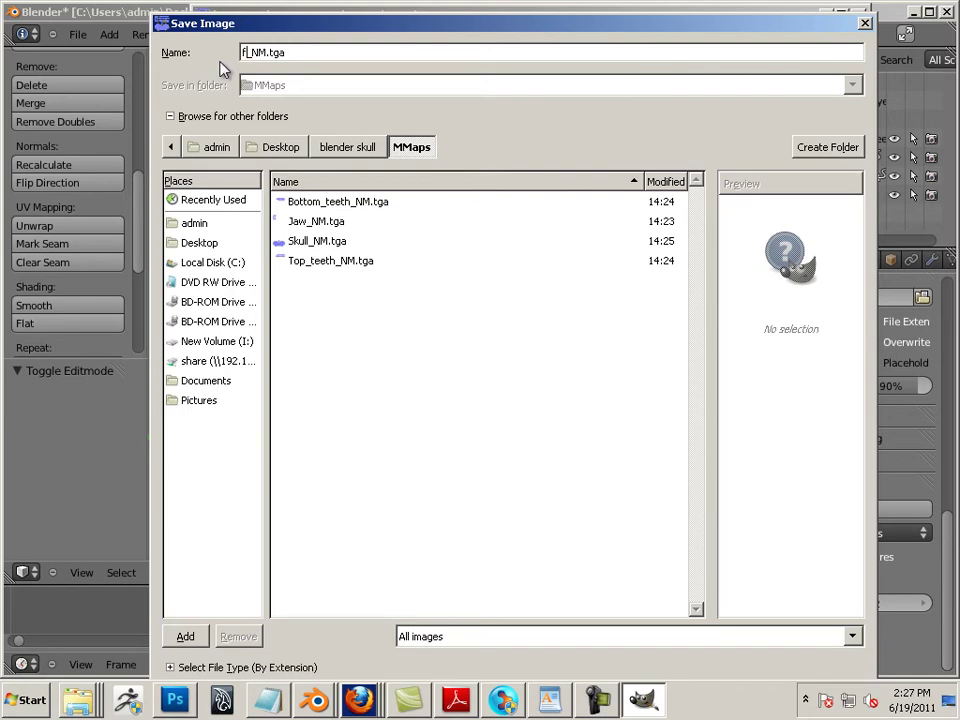
{"action": "key", "text": "BackSpace"}
{"action": "key", "text": "BackSpace"}
{"action": "key", "text": "BackSpace"}
{"action": "key", "text": "BackSpace"}
{"action": "key", "text": "BackSpace"}
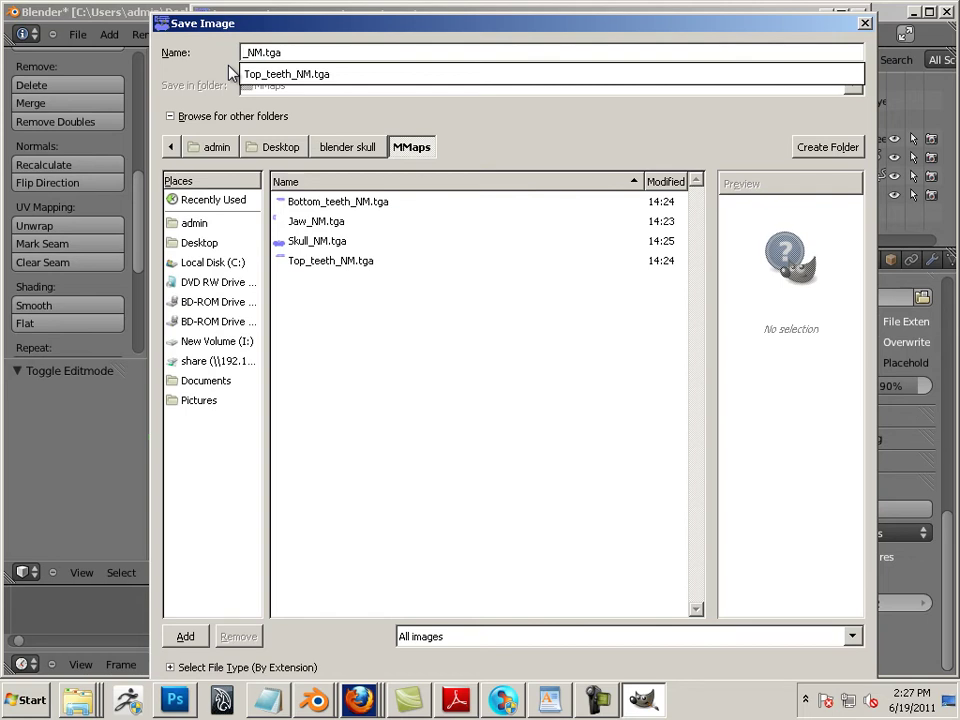
{"action": "type", "text": "Skully"}
{"action": "left_click", "coordinate": [655, 26]}
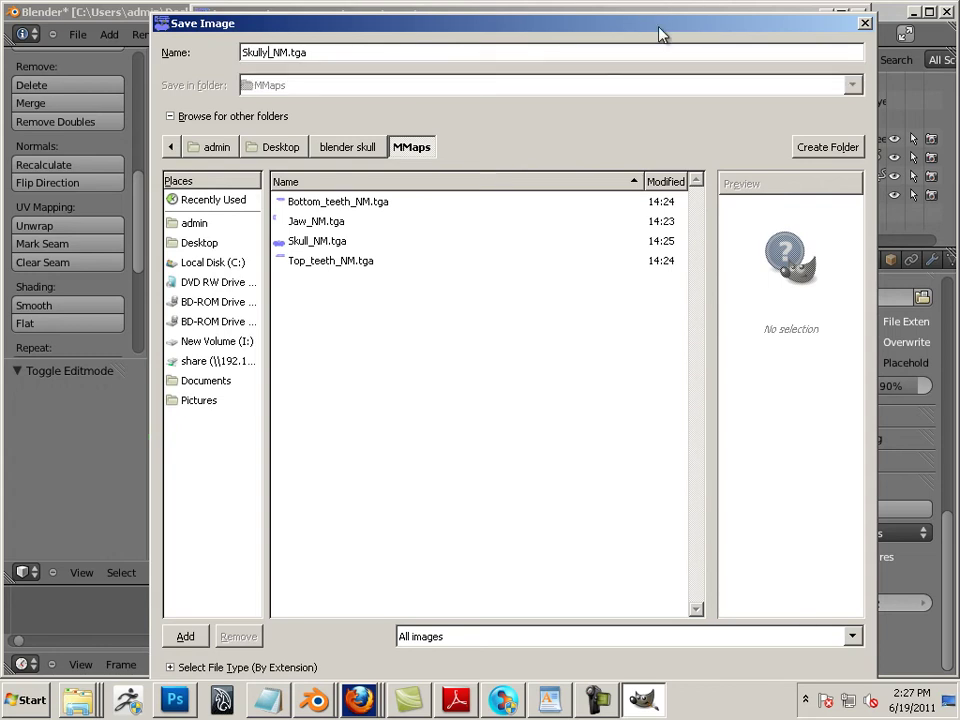
{"action": "left_click_drag", "start_coordinate": [883, 30], "coordinate": [958, 118]}
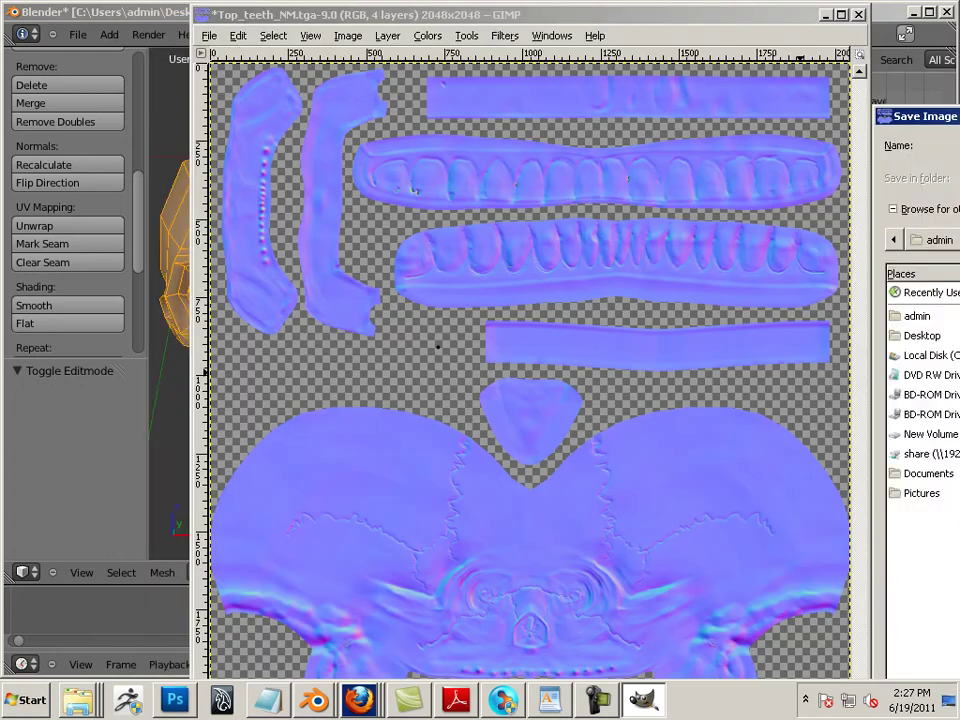
Step: Export the flattened normal map as Skully_NM.tga, then return to Blender and deselect the skull
{"action": "key", "text": "Return"}
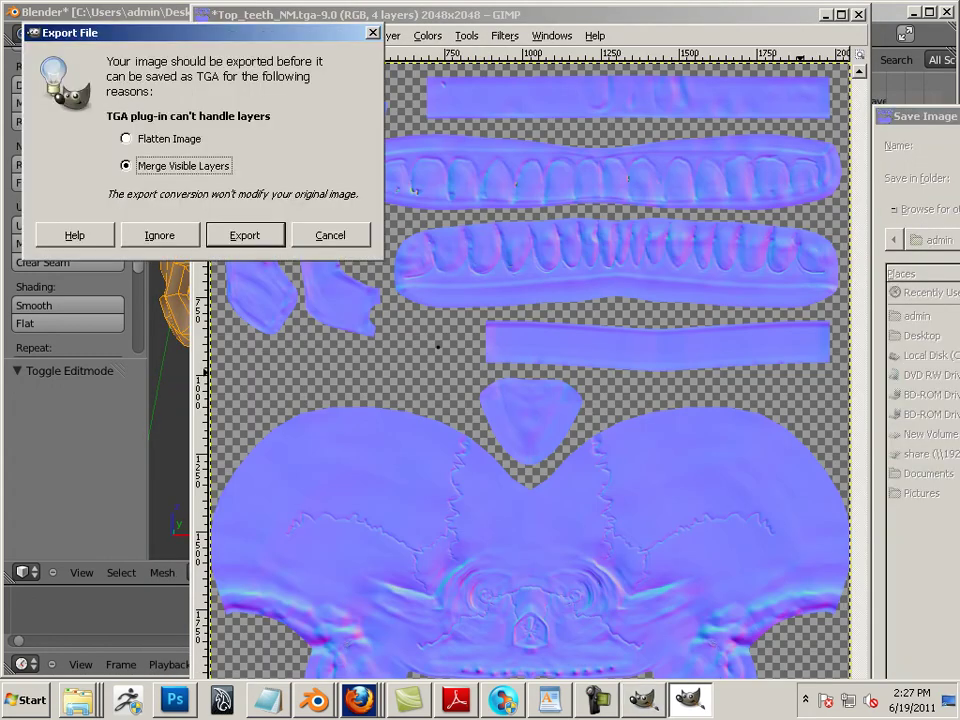
{"action": "left_click", "coordinate": [127, 139]}
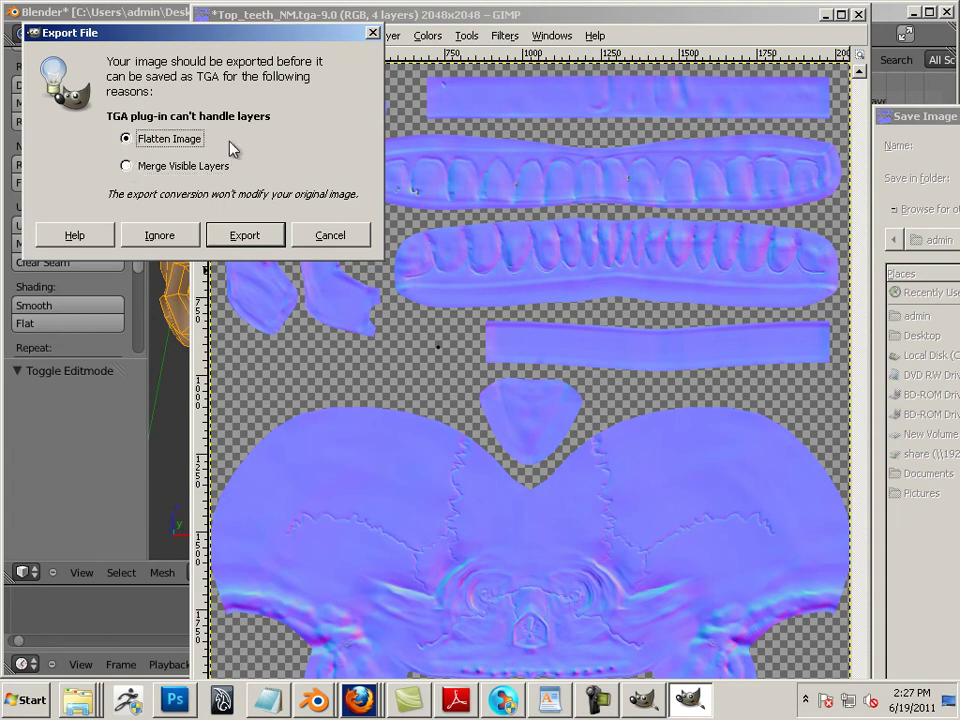
{"action": "left_click", "coordinate": [235, 237]}
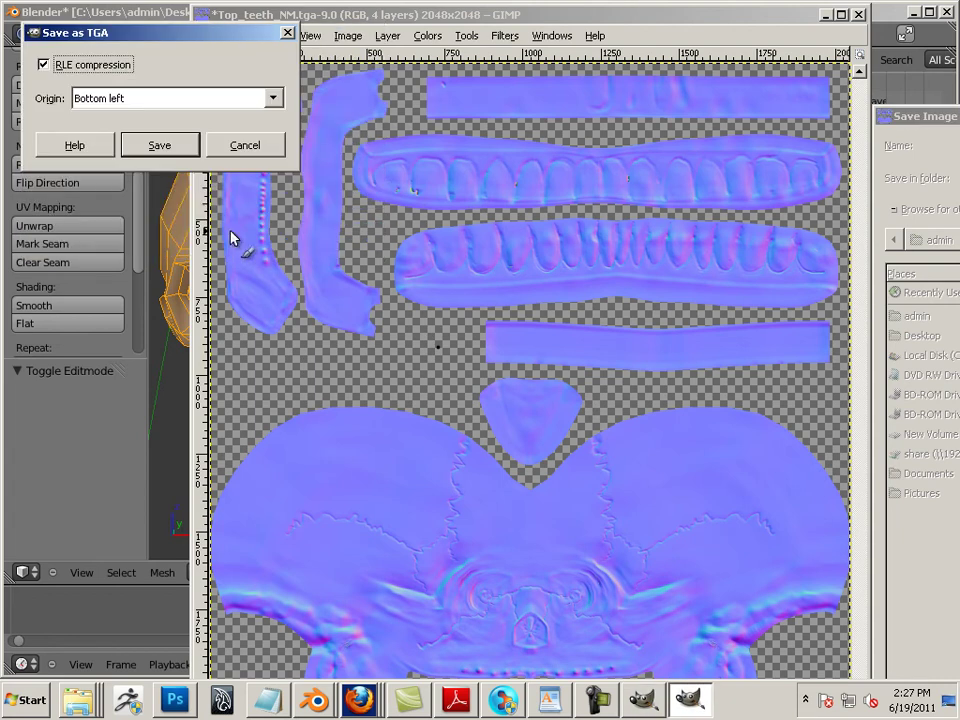
{"action": "left_click", "coordinate": [141, 146]}
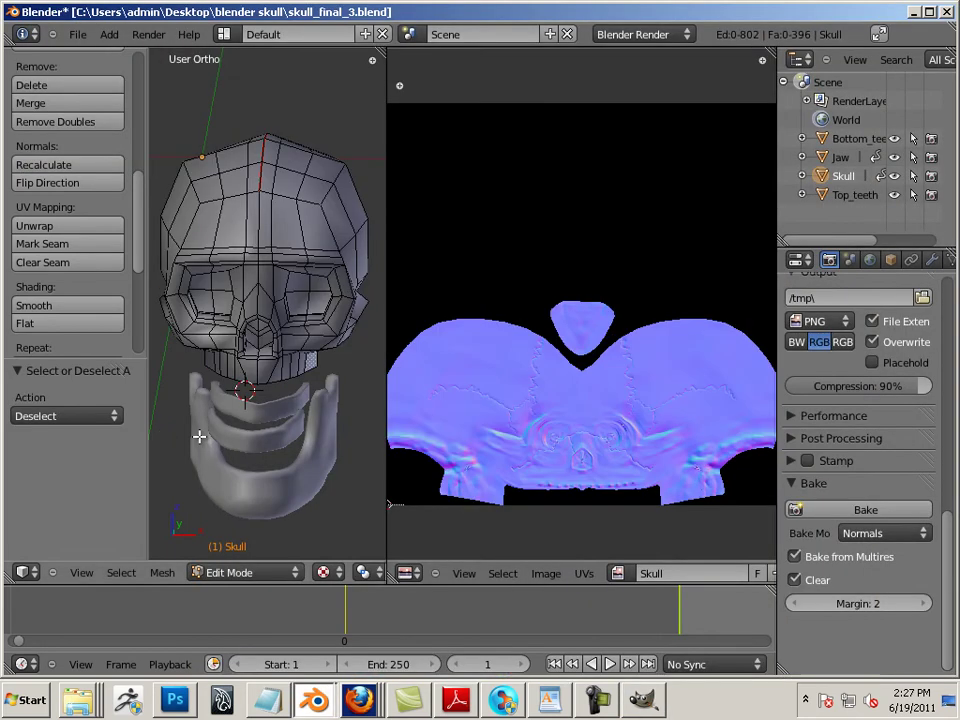
{"action": "left_click", "coordinate": [170, 430]}
{"action": "key", "text": "a"}
Step: With the whole skull mesh selected in Edit Mode, open Skully_NM.tga from MMaps in the UV editor
{"action": "key", "text": "Tab"}
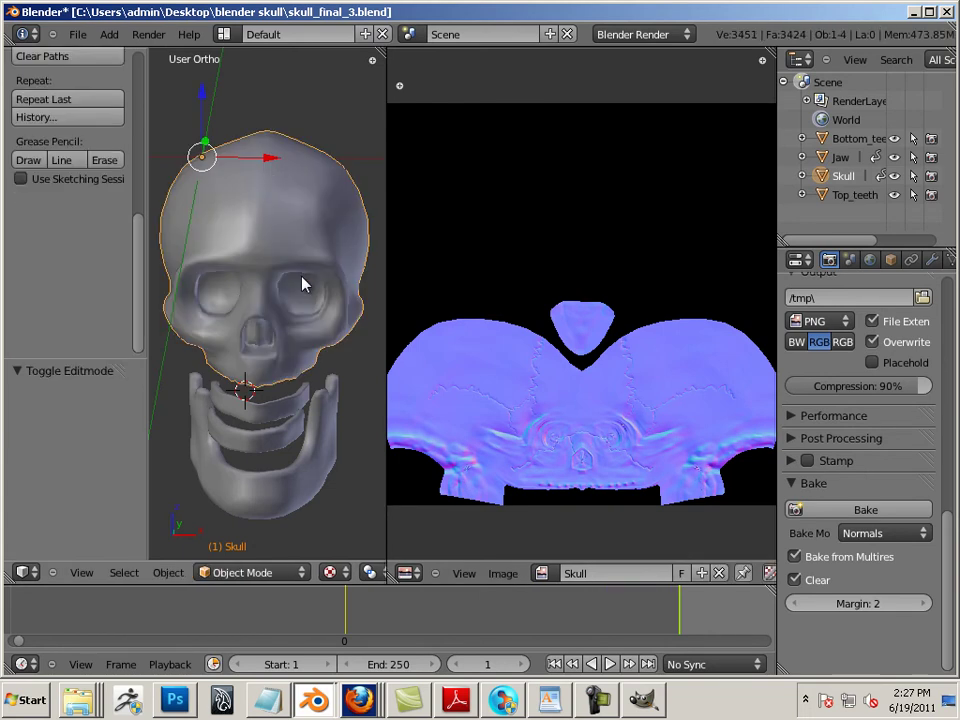
{"action": "key", "text": "Tab"}
{"action": "key", "text": "a"}
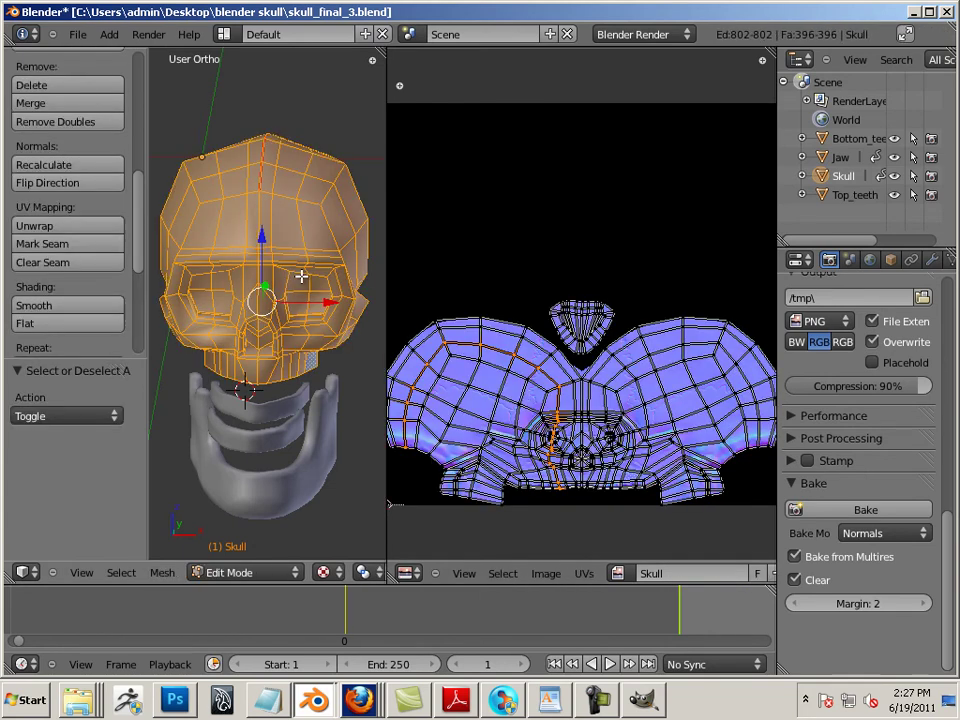
{"action": "left_click", "coordinate": [562, 580]}
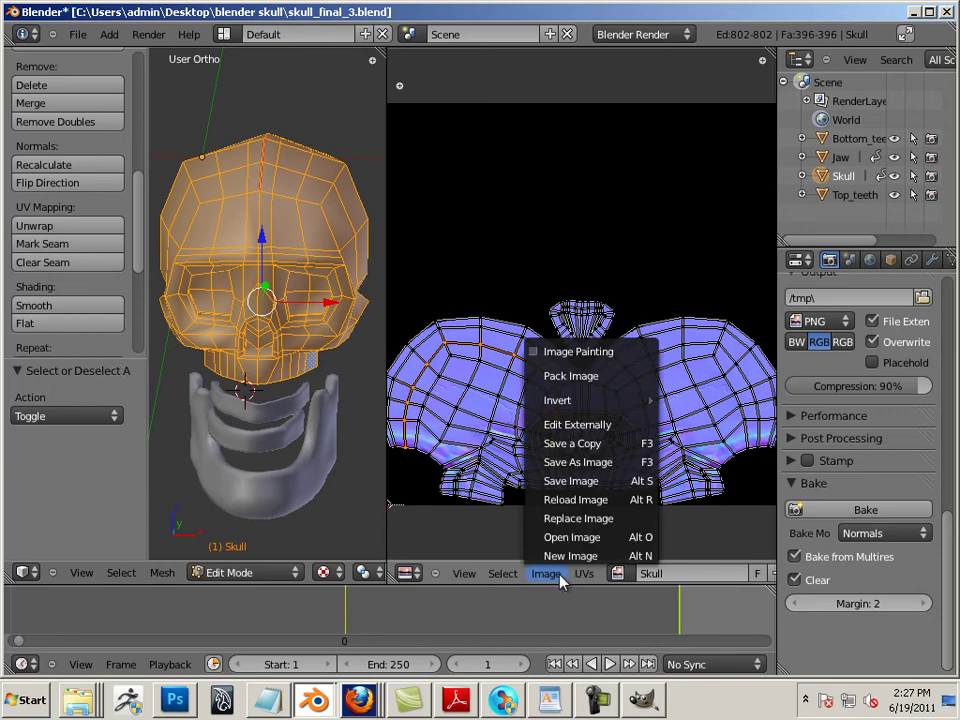
{"action": "left_click", "coordinate": [572, 537]}
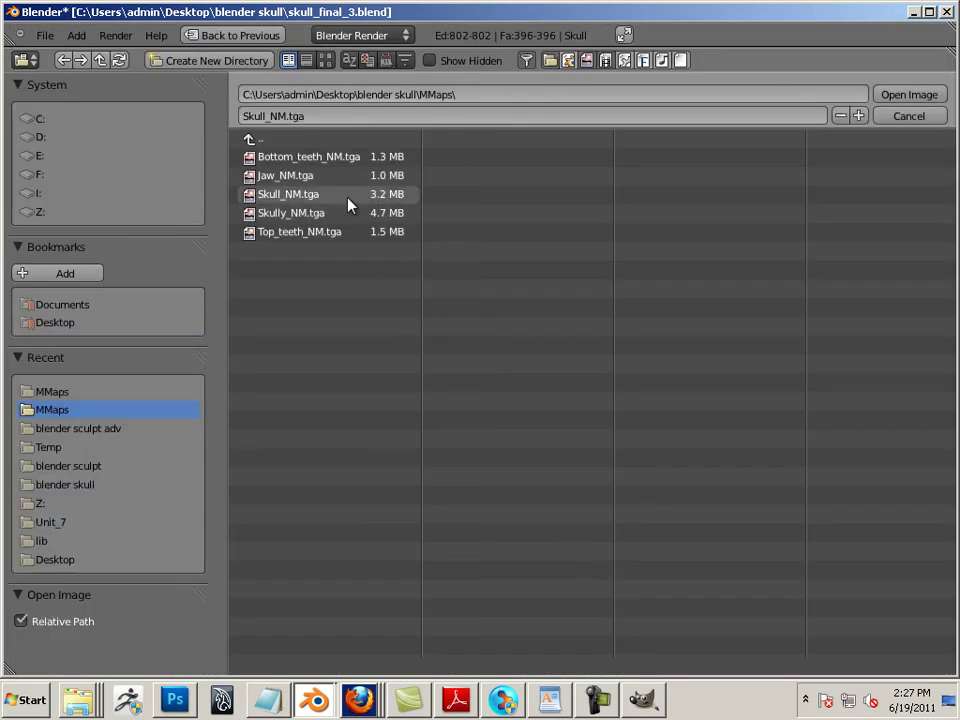
{"action": "double_click", "coordinate": [292, 214]}
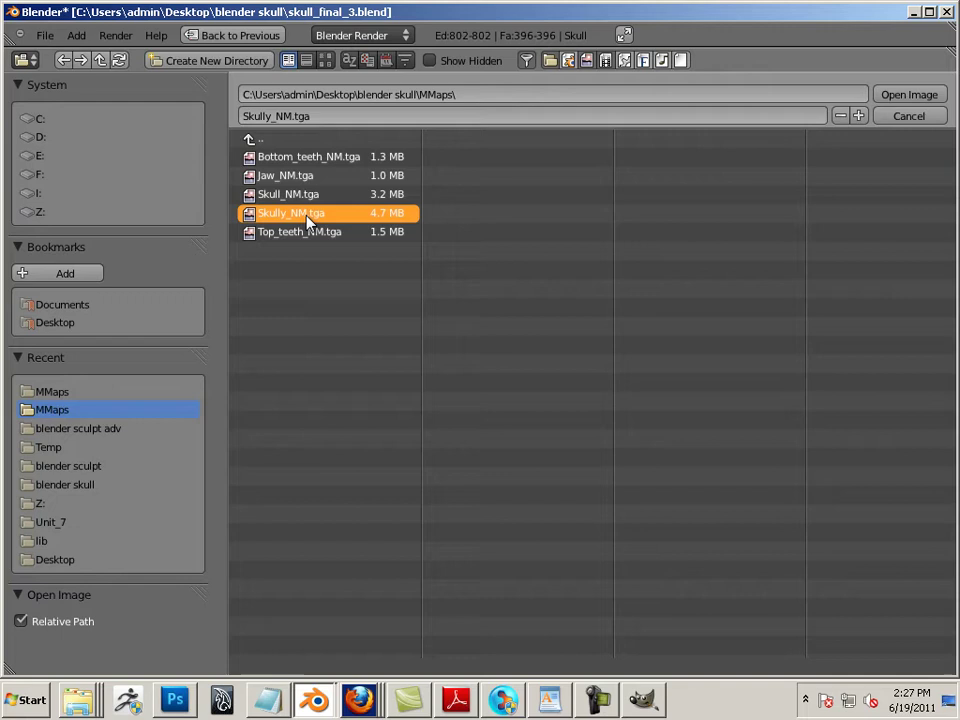
{"action": "key", "text": "Tab"}
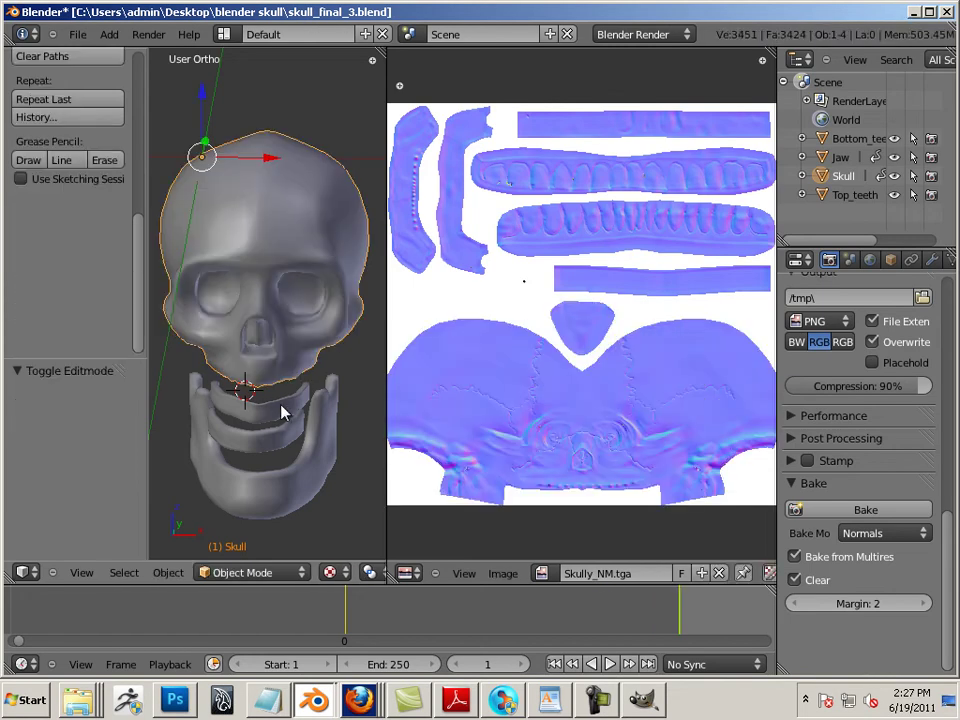
{"action": "key", "text": "Tab"}
{"action": "key", "text": "Tab"}
Step: Assign the loaded Skully_NM.tga image to the Top_teeth UV layout
{"action": "right_click", "coordinate": [277, 405]}
{"action": "key", "text": "Tab"}
{"action": "key", "text": "a"}
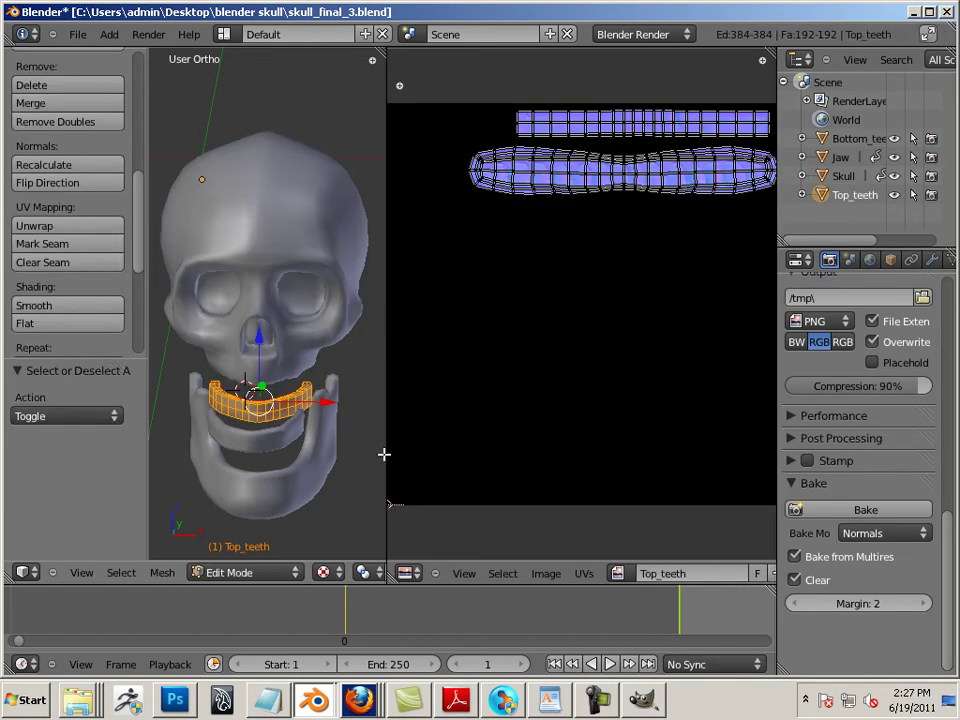
{"action": "left_click", "coordinate": [546, 573]}
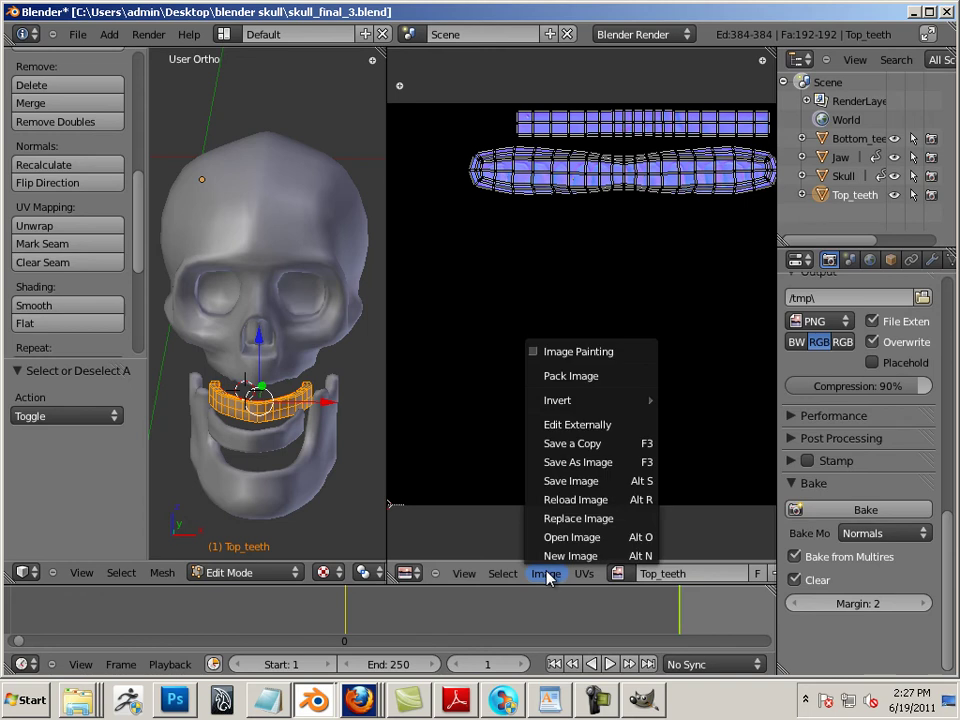
{"action": "left_click", "coordinate": [617, 573]}
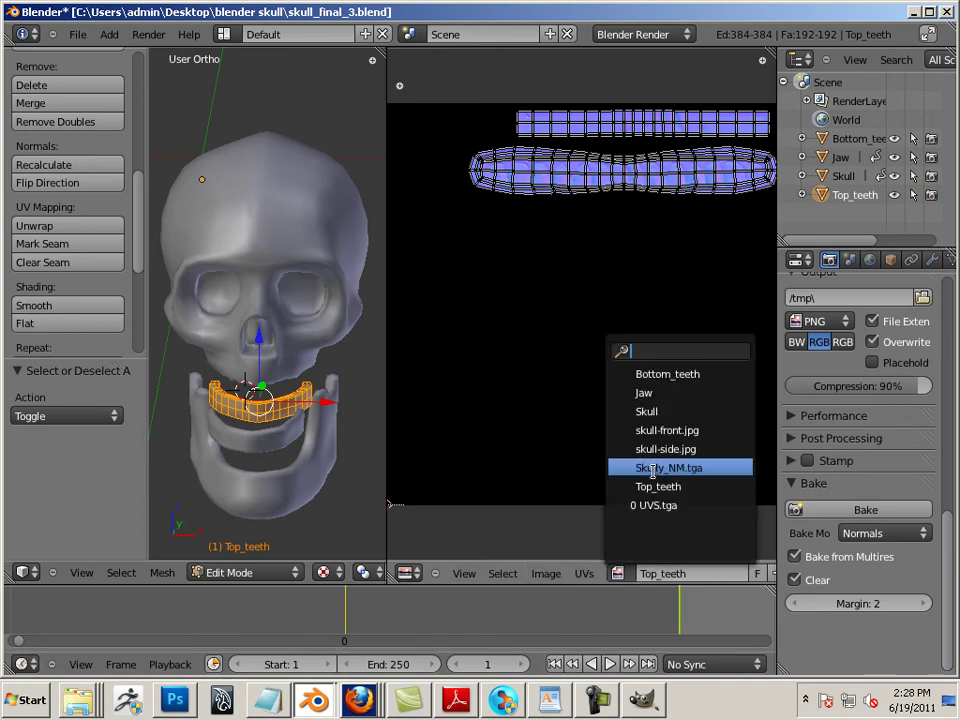
{"action": "left_click", "coordinate": [654, 468]}
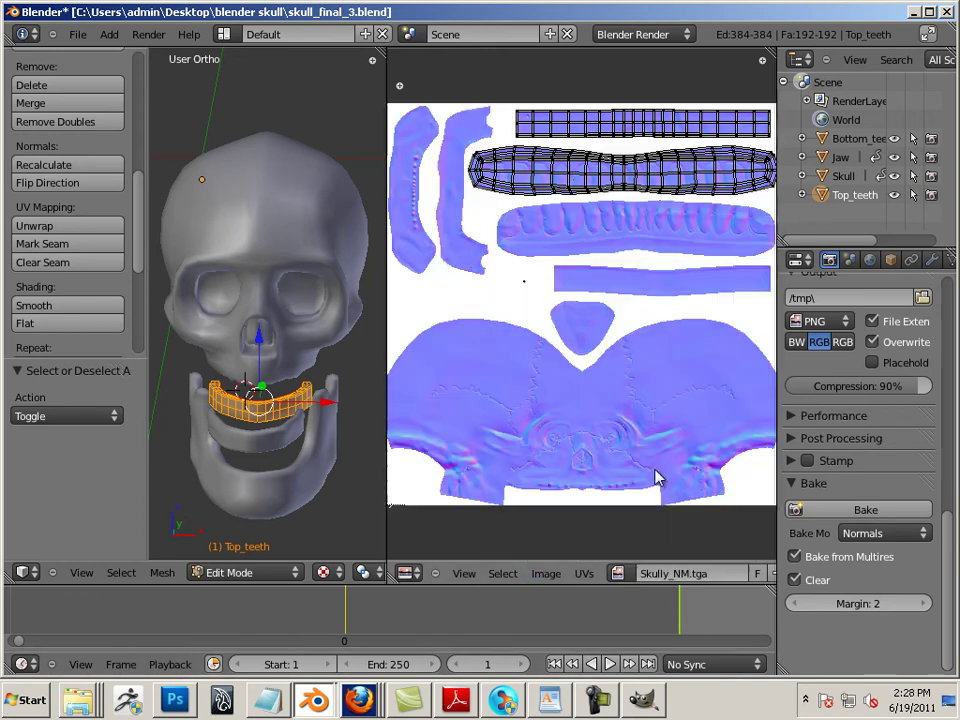
Step: Assign Skully_NM.tga to the Bottom_teeth UV layout in Edit Mode
{"action": "key", "text": "Tab"}
{"action": "right_click", "coordinate": [274, 451]}
{"action": "key", "text": "Tab"}
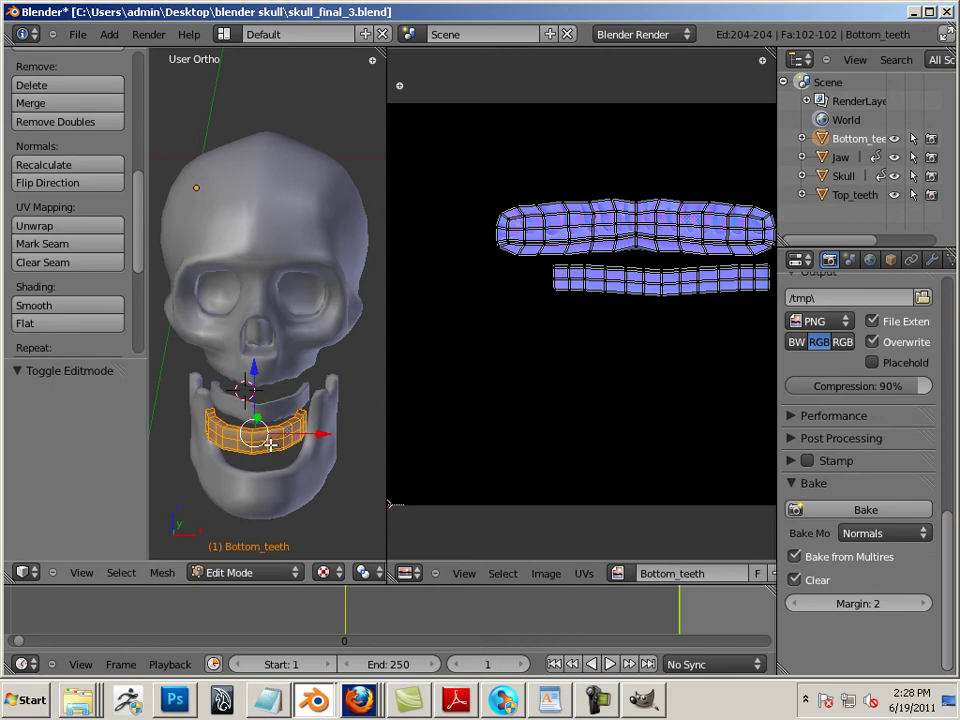
{"action": "left_click", "coordinate": [617, 573]}
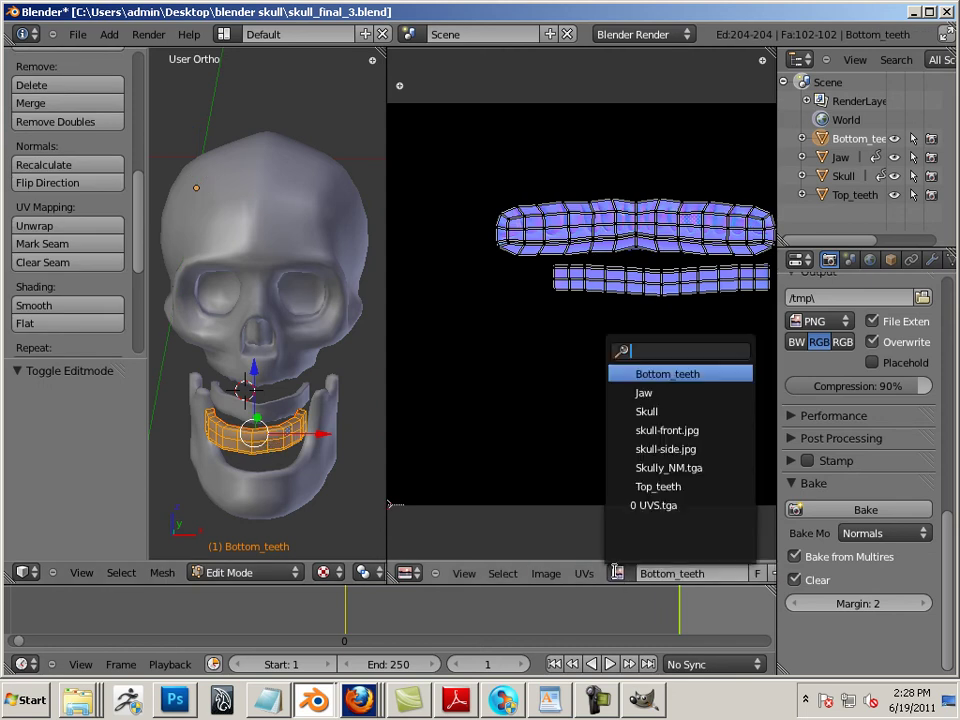
{"action": "left_click", "coordinate": [654, 468]}
{"action": "key", "text": "a"}
{"action": "key", "text": "Tab"}
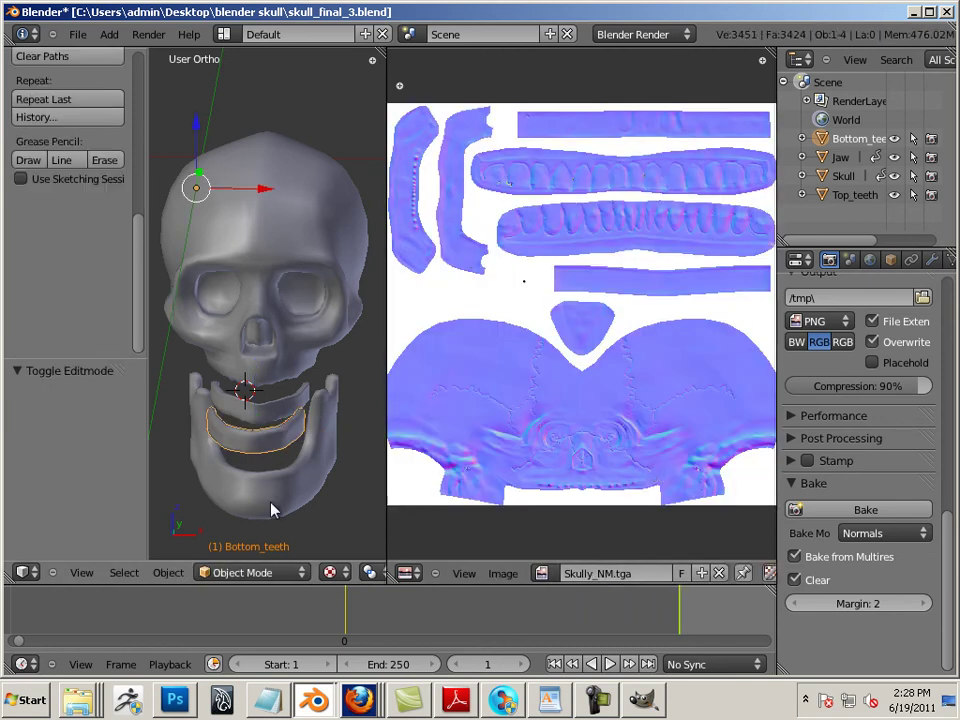
Step: Assign Skully_NM.tga to the Jaw's fully selected UV layout
{"action": "right_click", "coordinate": [270, 502]}
{"action": "key", "text": "Tab"}
{"action": "key", "text": "a"}
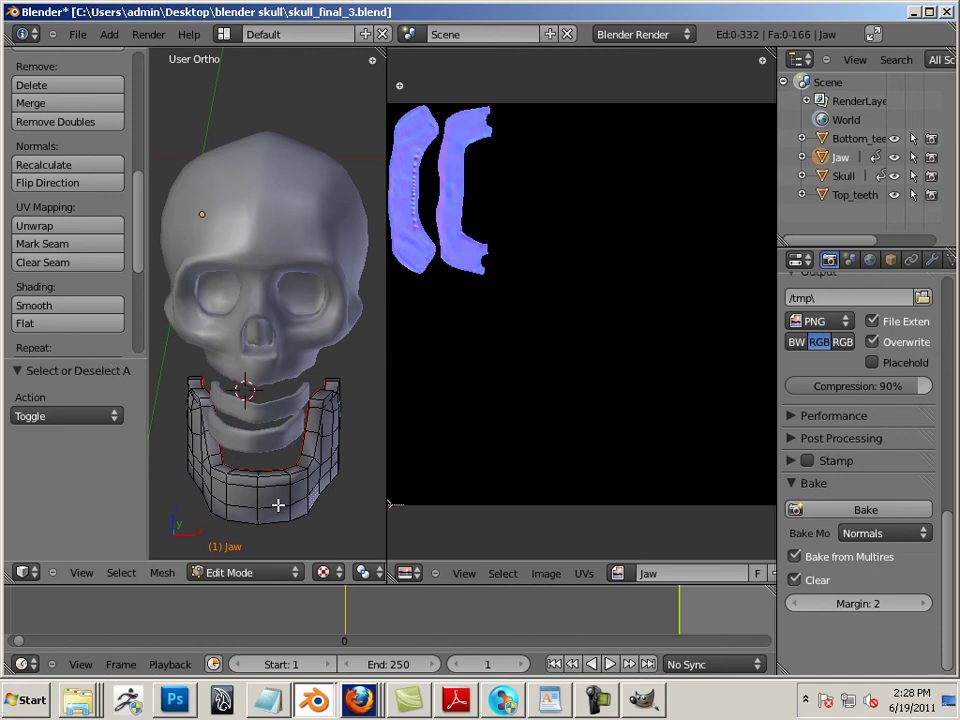
{"action": "left_click", "coordinate": [617, 573]}
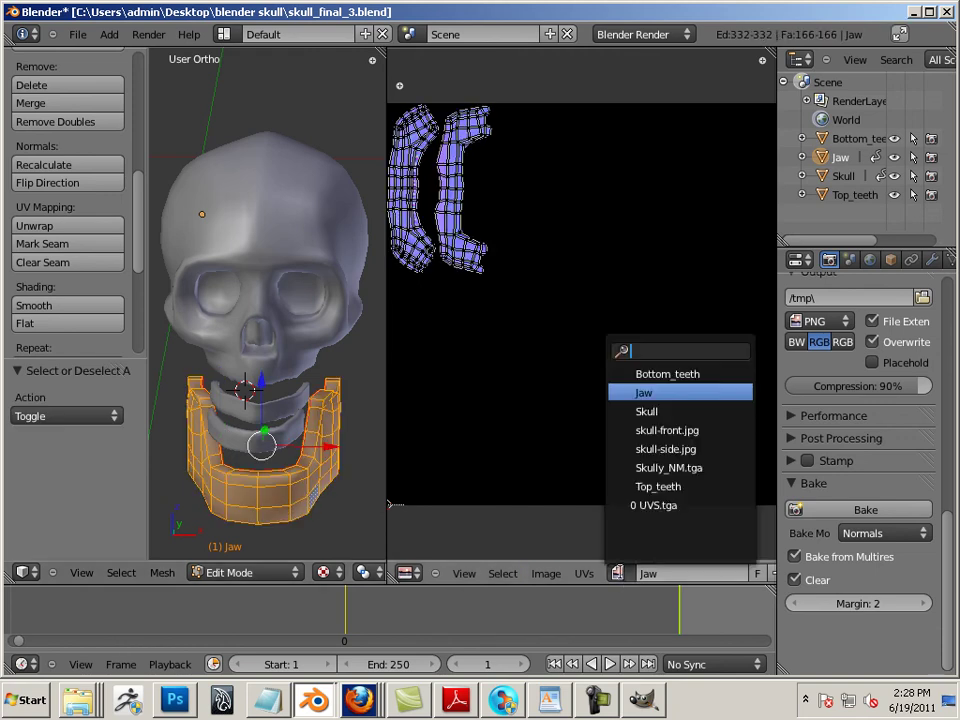
{"action": "left_click", "coordinate": [648, 467]}
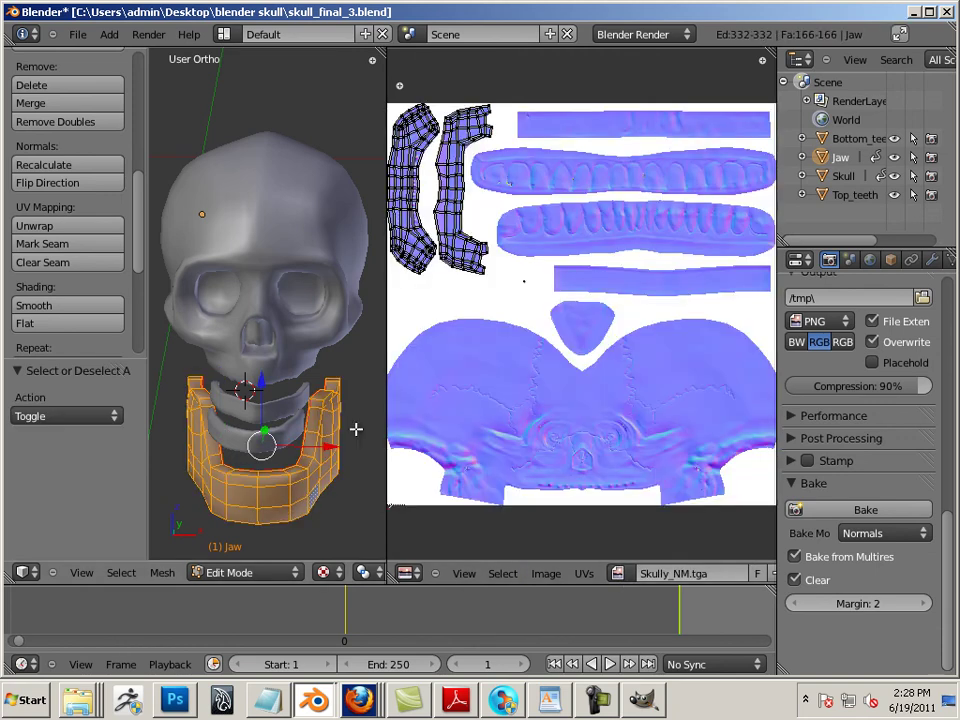
{"action": "key", "text": "a"}
{"action": "left_click_drag", "start_coordinate": [387, 419], "coordinate": [600, 444]}
Step: Reset Top_teeth Location Z, Bottom_teeth Location Y and Jaw Location Z to 0
{"action": "key", "text": "Tab"}
{"action": "right_click", "coordinate": [386, 419]}
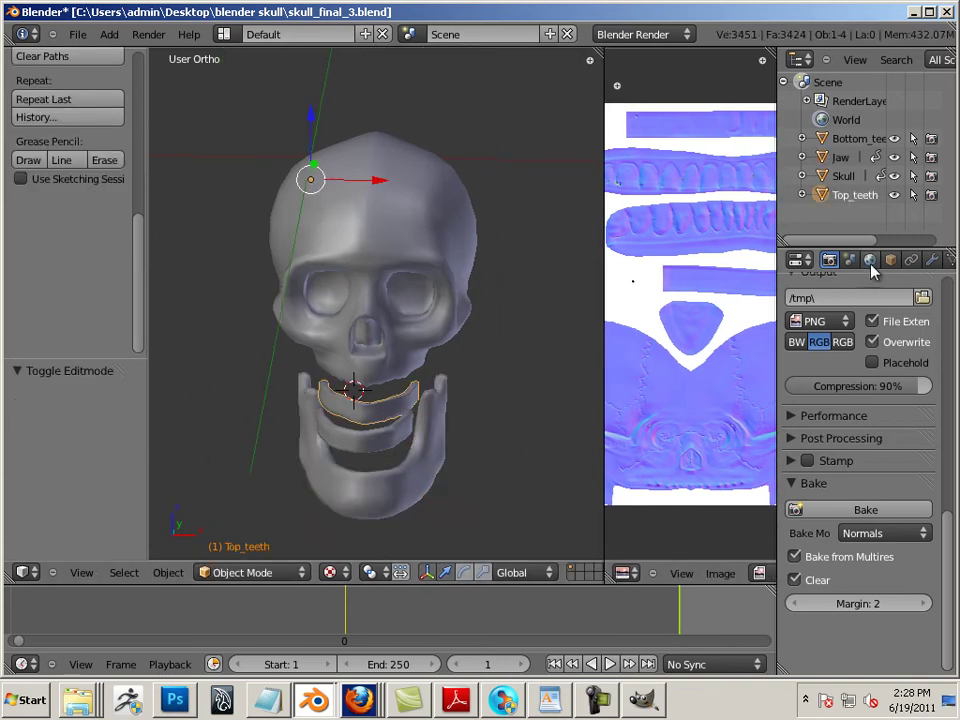
{"action": "left_click", "coordinate": [890, 259]}
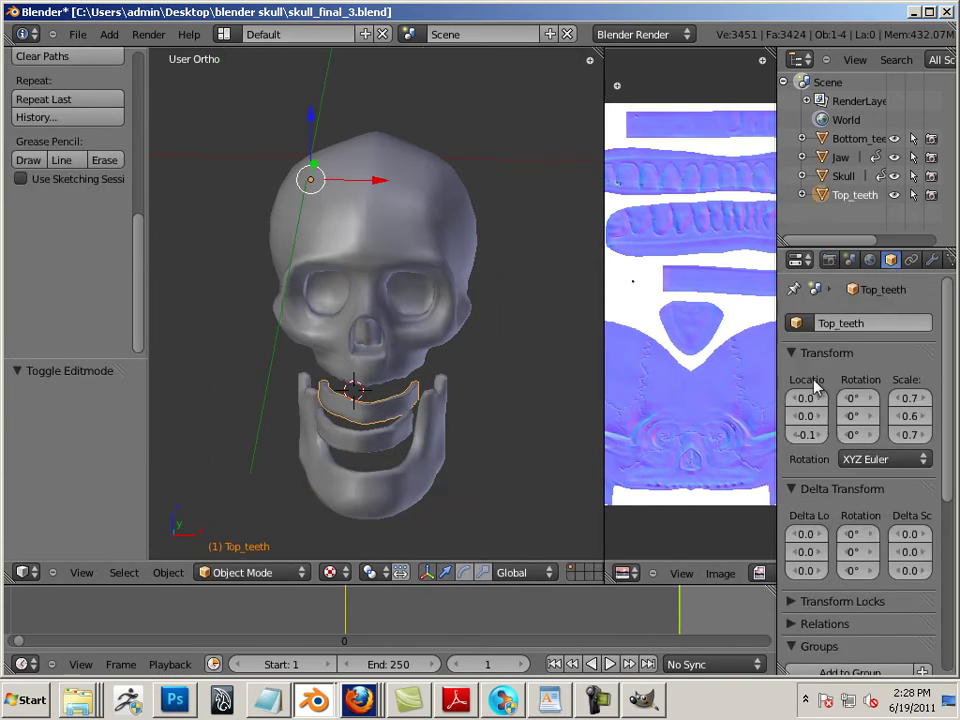
{"action": "left_click", "coordinate": [807, 437]}
{"action": "type", "text": "0"}
{"action": "key", "text": "Return"}
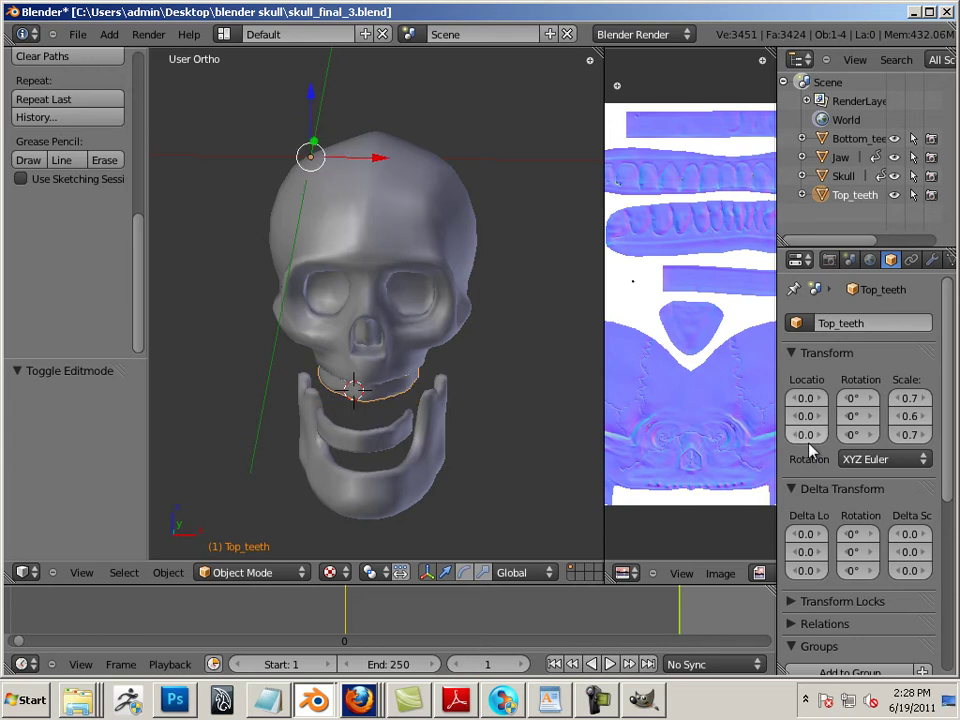
{"action": "right_click", "coordinate": [381, 439]}
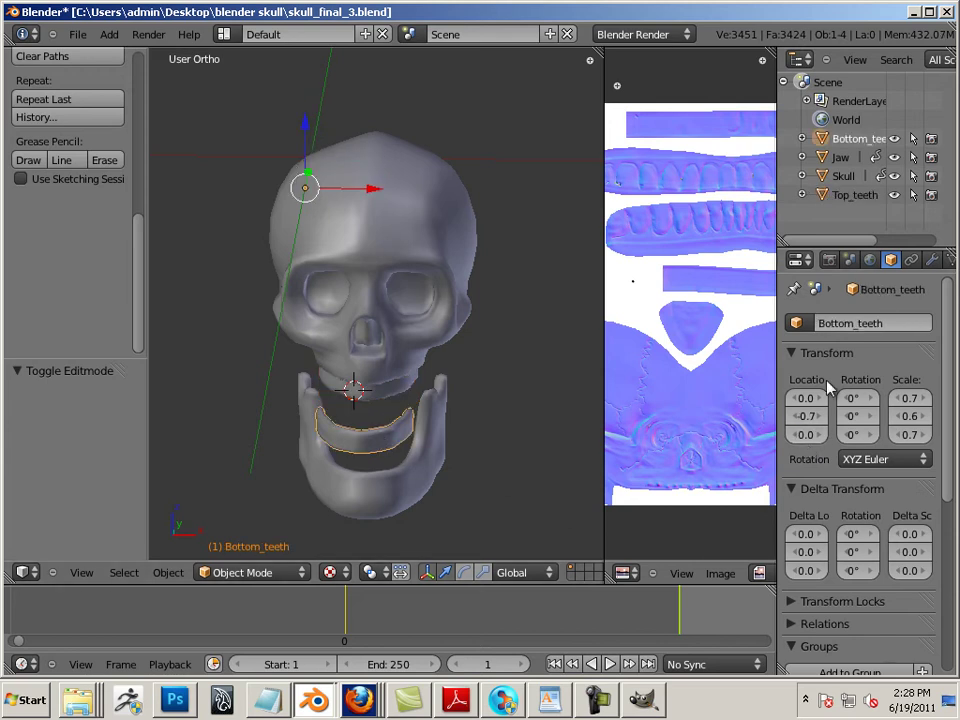
{"action": "left_click", "coordinate": [807, 416]}
{"action": "type", "text": "0"}
{"action": "key", "text": "Return"}
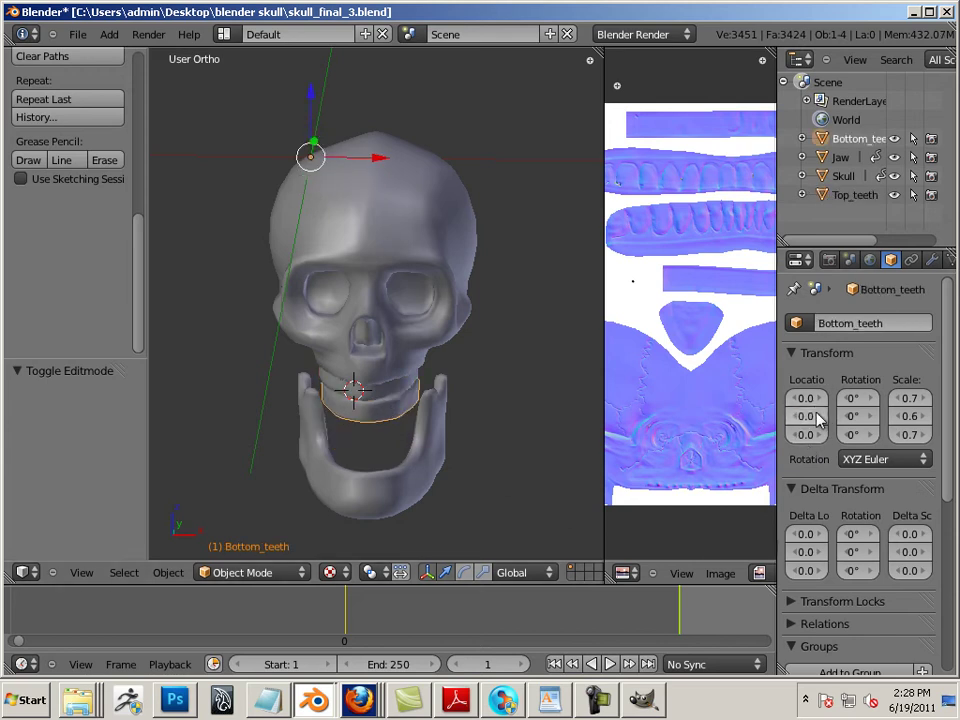
{"action": "right_click", "coordinate": [366, 472]}
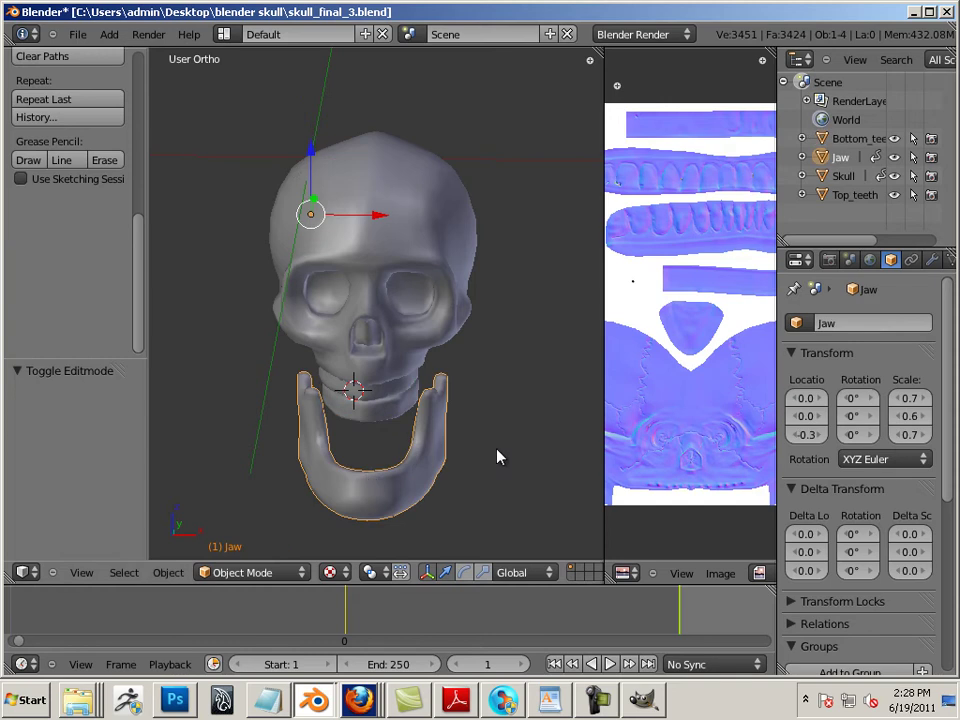
{"action": "left_click", "coordinate": [810, 435]}
{"action": "type", "text": "0"}
{"action": "key", "text": "Return"}
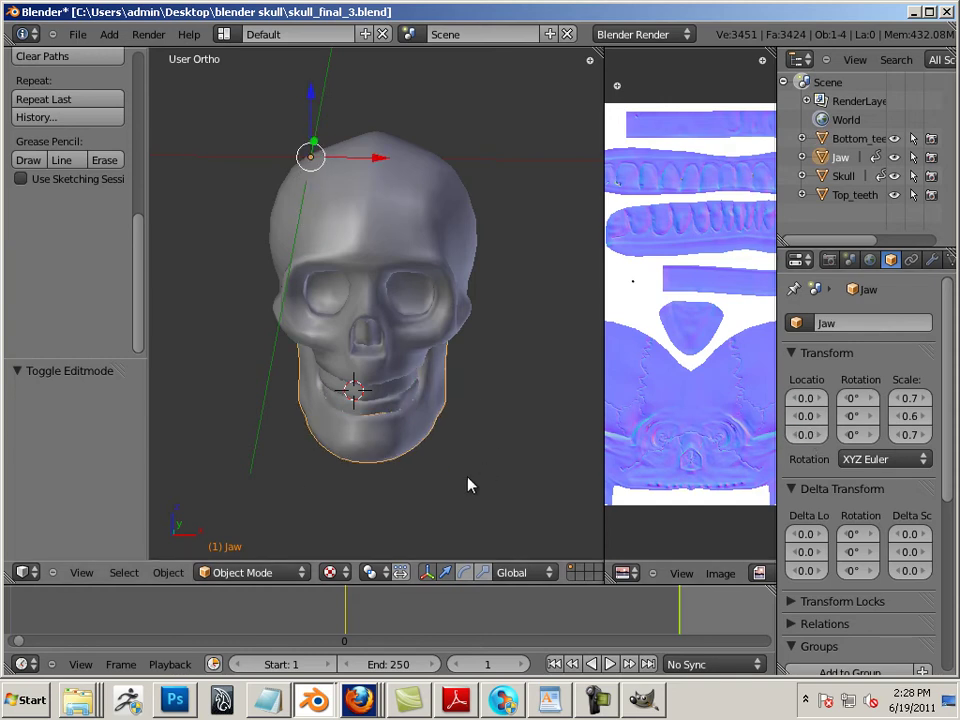
Step: Join the image editor area into the 3D view, leaving only the 3D view
{"action": "middle_click_drag", "start_coordinate": [470, 485], "coordinate": [444, 437]}
{"action": "scroll", "coordinate": [444, 437], "scroll_direction": "up", "scroll_amount": 4}
{"action": "scroll", "coordinate": [531, 431], "scroll_direction": "down", "scroll_amount": 3}
{"action": "scroll", "coordinate": [480, 422], "scroll_direction": "up", "scroll_amount": 2}
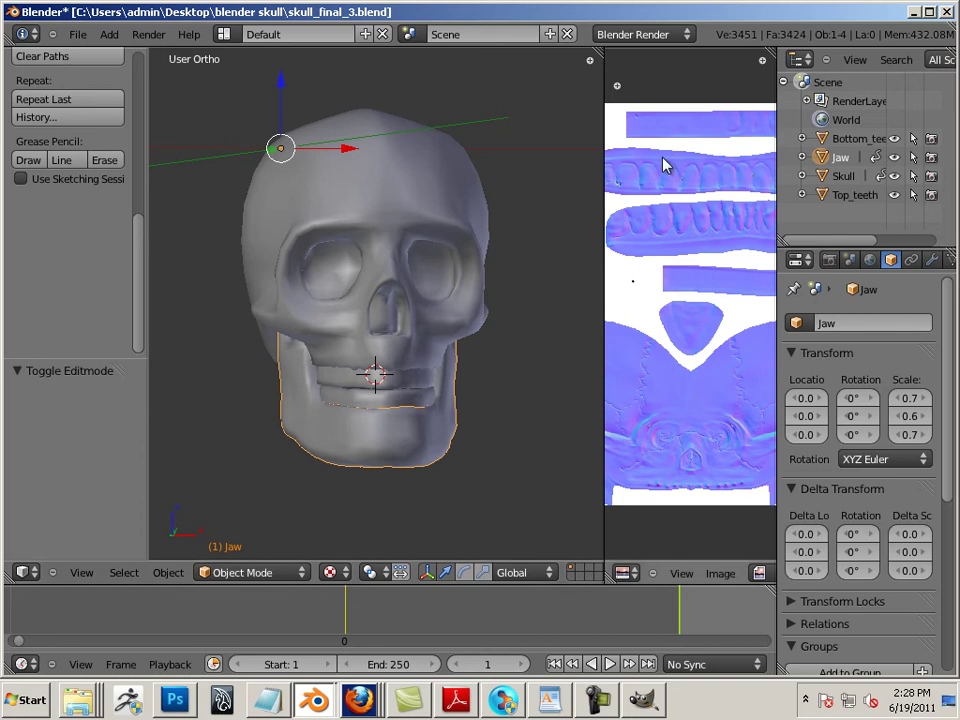
{"action": "right_click", "coordinate": [604, 489]}
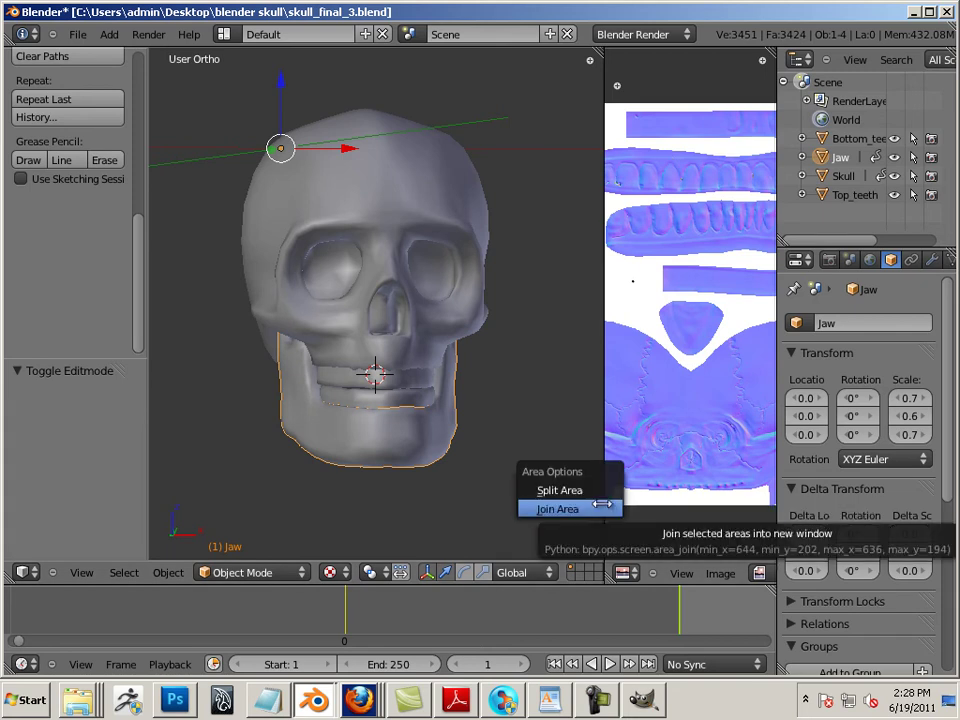
{"action": "left_click", "coordinate": [560, 490]}
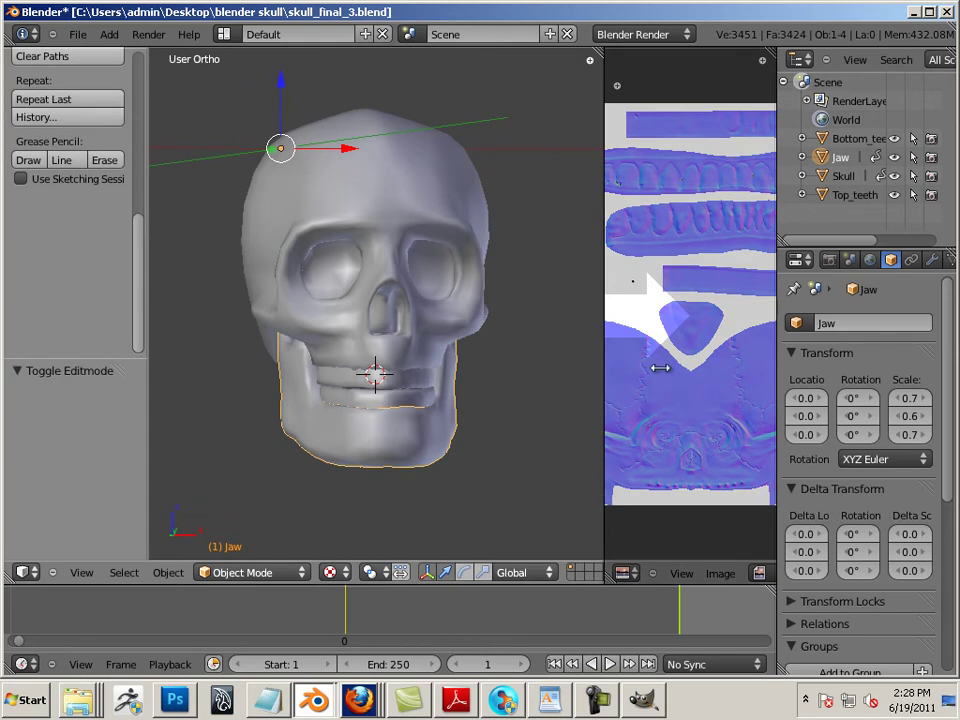
{"action": "left_click", "coordinate": [692, 314]}
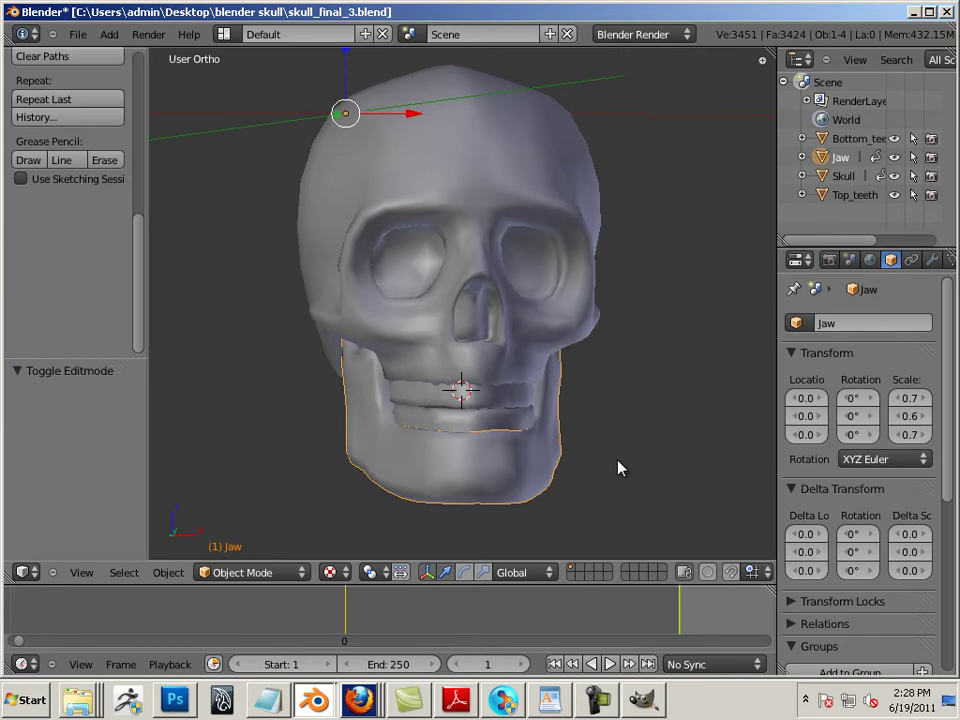
Step: Set viewport material shading to GLSL in the sidebar, deselect the jaw, and widen the properties editor
{"action": "key", "text": "n"}
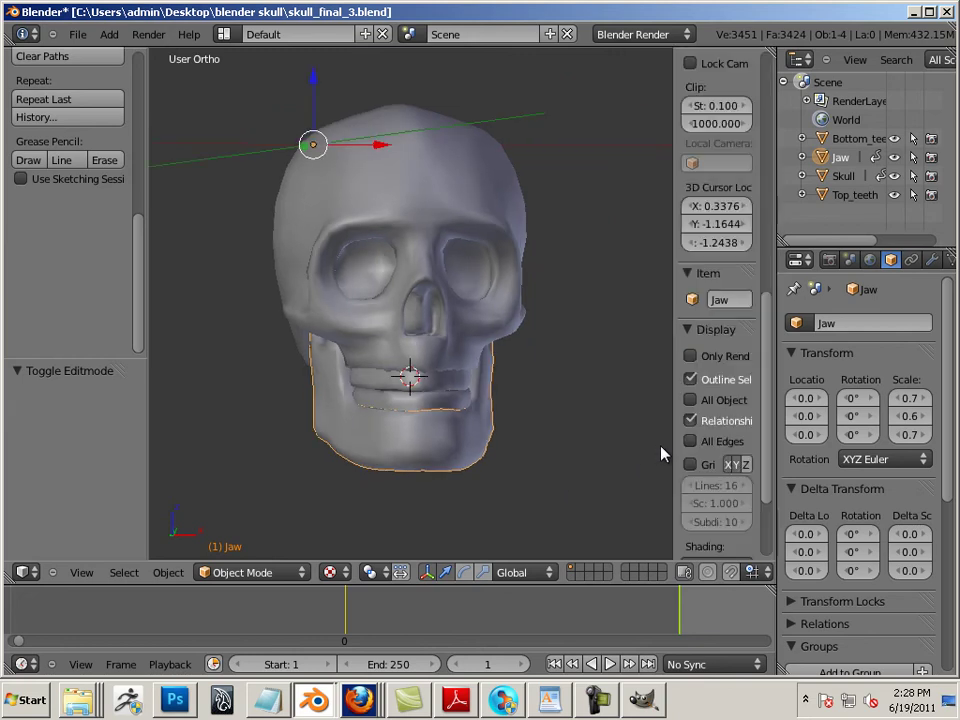
{"action": "left_click_drag", "start_coordinate": [671, 441], "coordinate": [568, 440]}
{"action": "scroll", "coordinate": [636, 448], "scroll_direction": "down", "scroll_amount": 3}
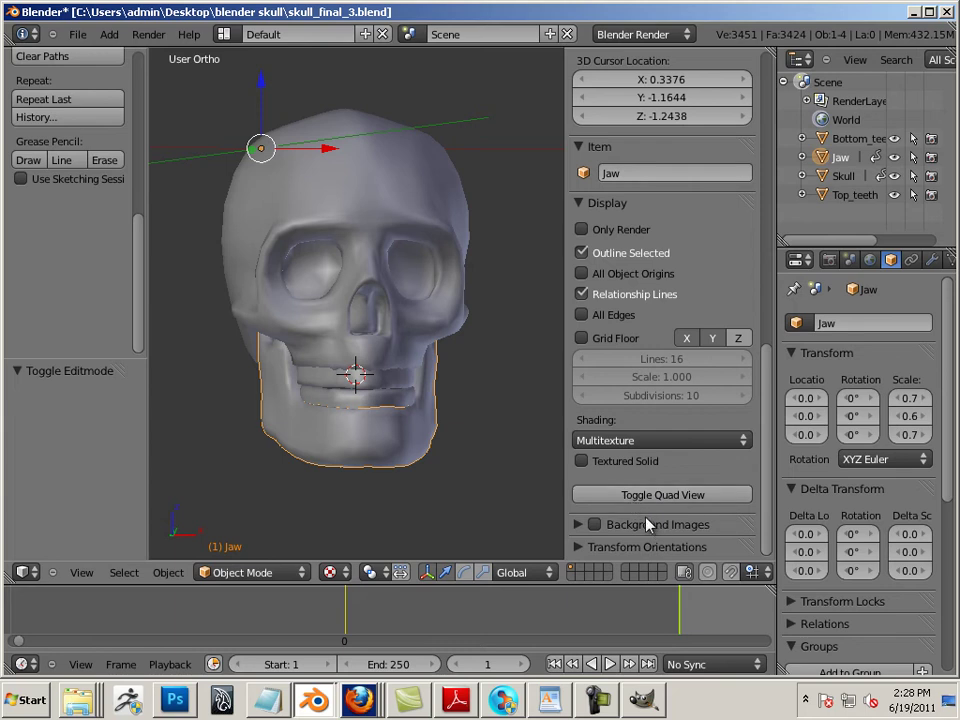
{"action": "scroll", "coordinate": [600, 462], "scroll_direction": "up", "scroll_amount": 2}
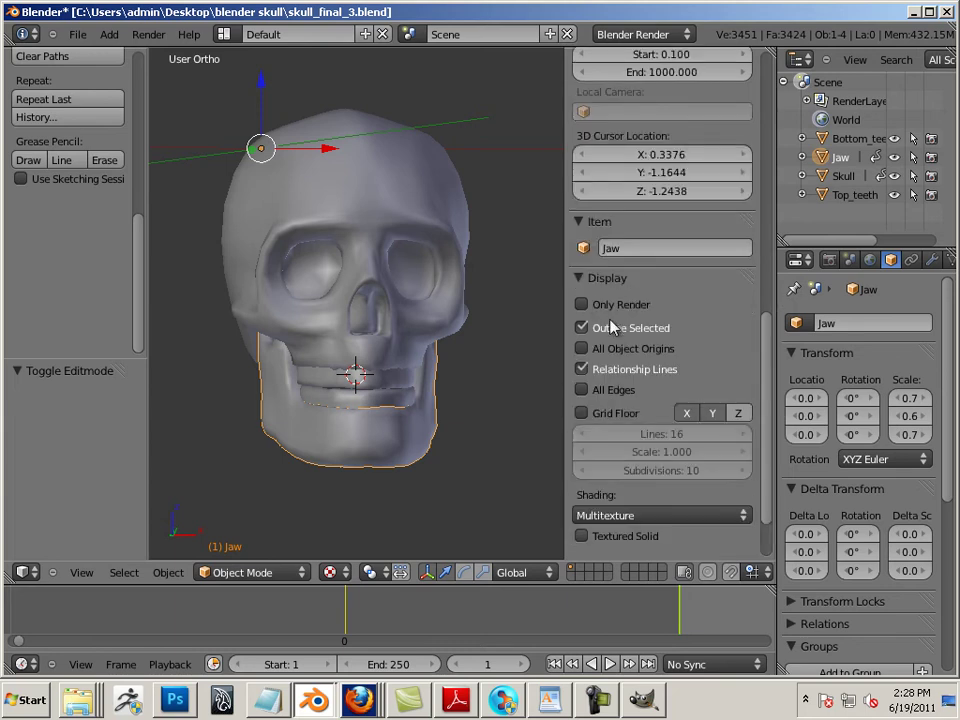
{"action": "scroll", "coordinate": [620, 390], "scroll_direction": "down", "scroll_amount": 1}
{"action": "left_click", "coordinate": [632, 480]}
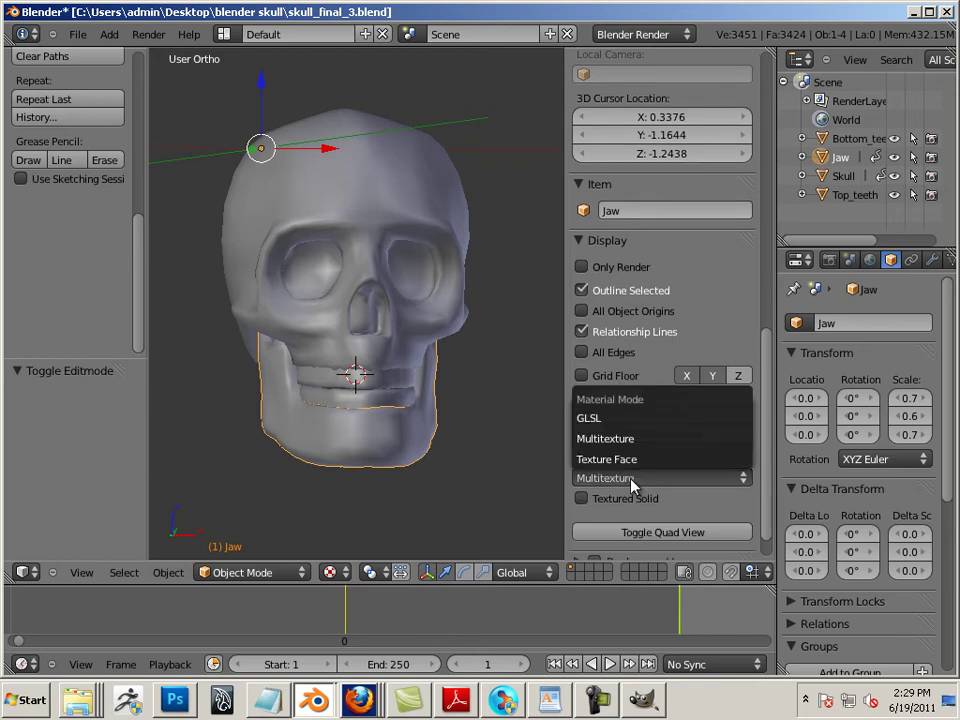
{"action": "left_click", "coordinate": [619, 420]}
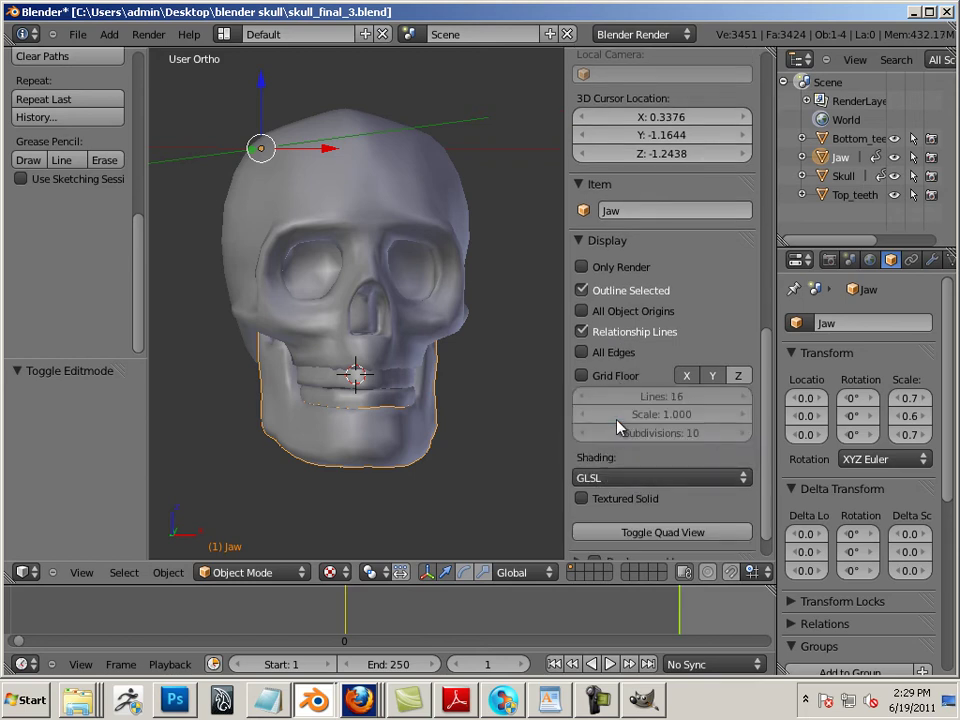
{"action": "key", "text": "a"}
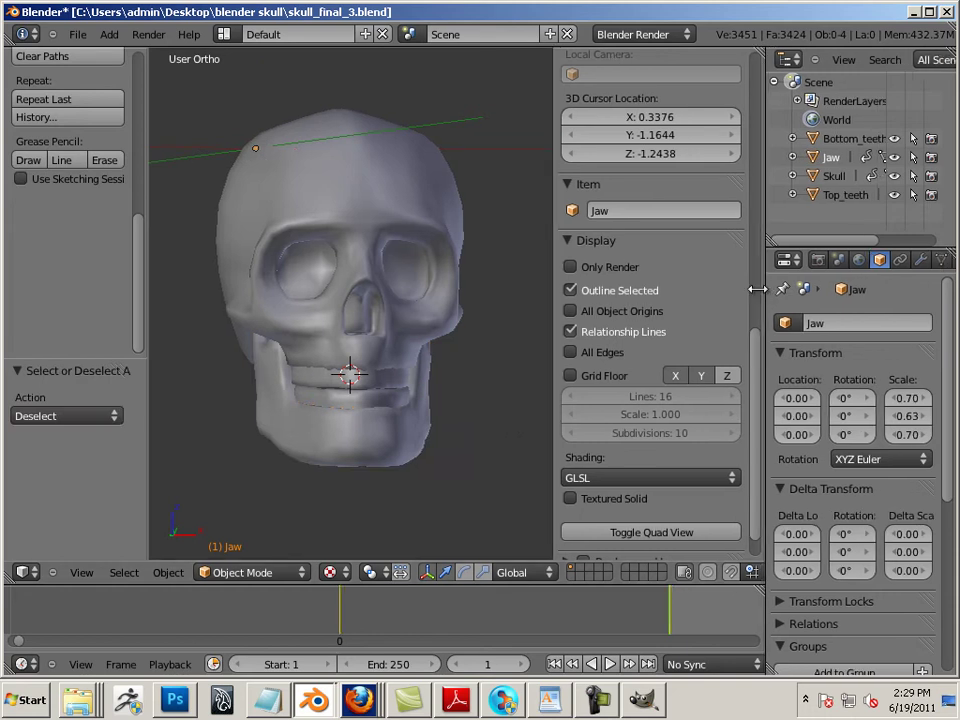
{"action": "left_click_drag", "start_coordinate": [757, 289], "coordinate": [645, 289]}
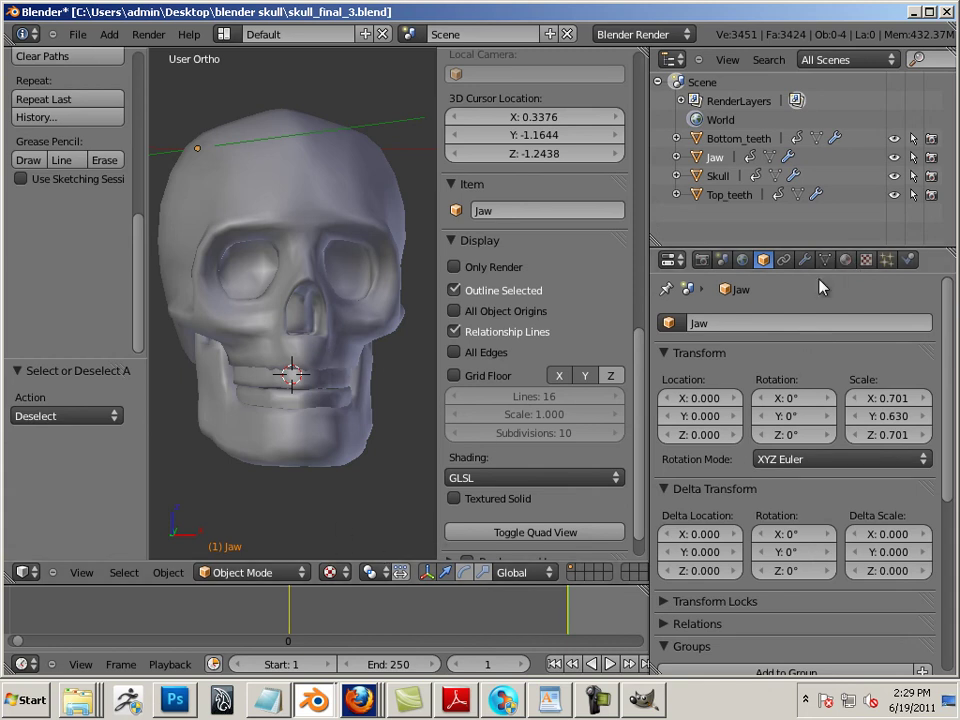
Step: Create a new material on the jaw and name it Skully
{"action": "left_click", "coordinate": [845, 261]}
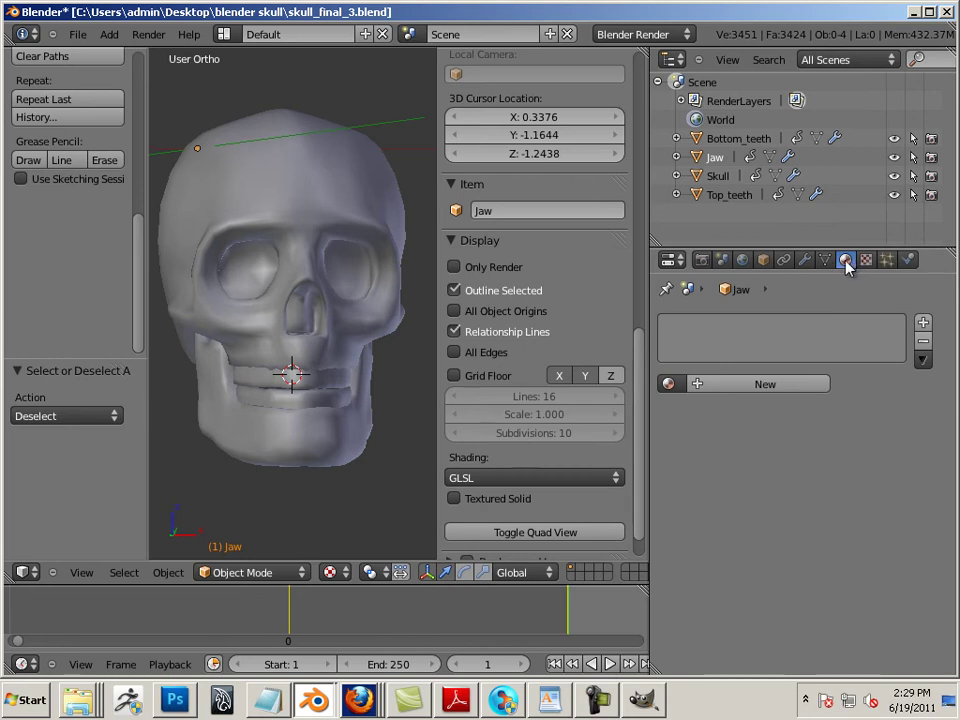
{"action": "left_click", "coordinate": [767, 384]}
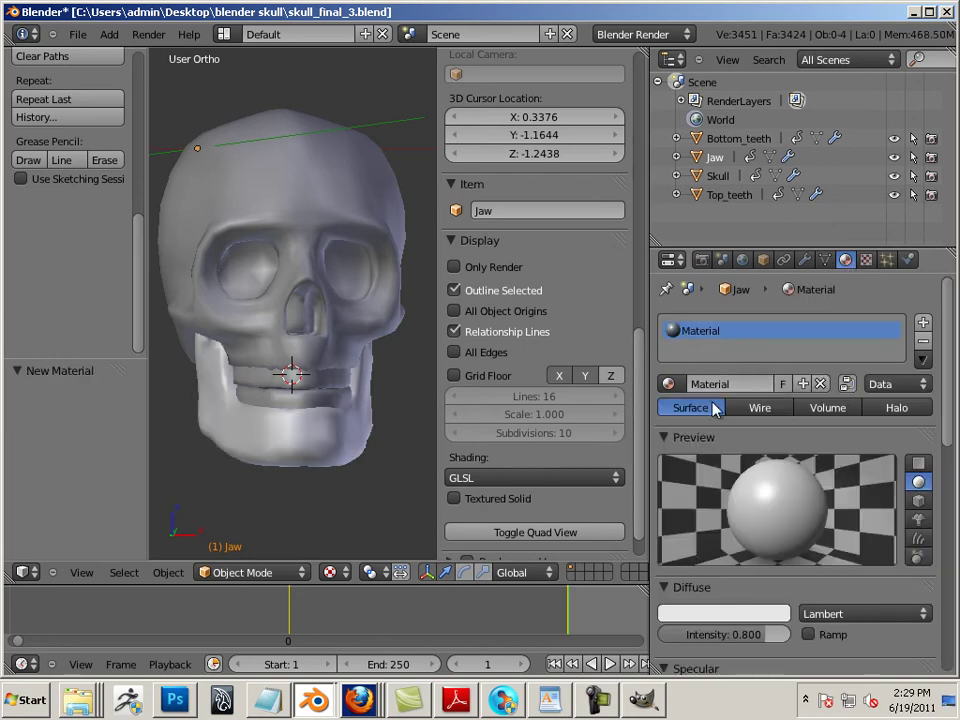
{"action": "left_click", "coordinate": [723, 383]}
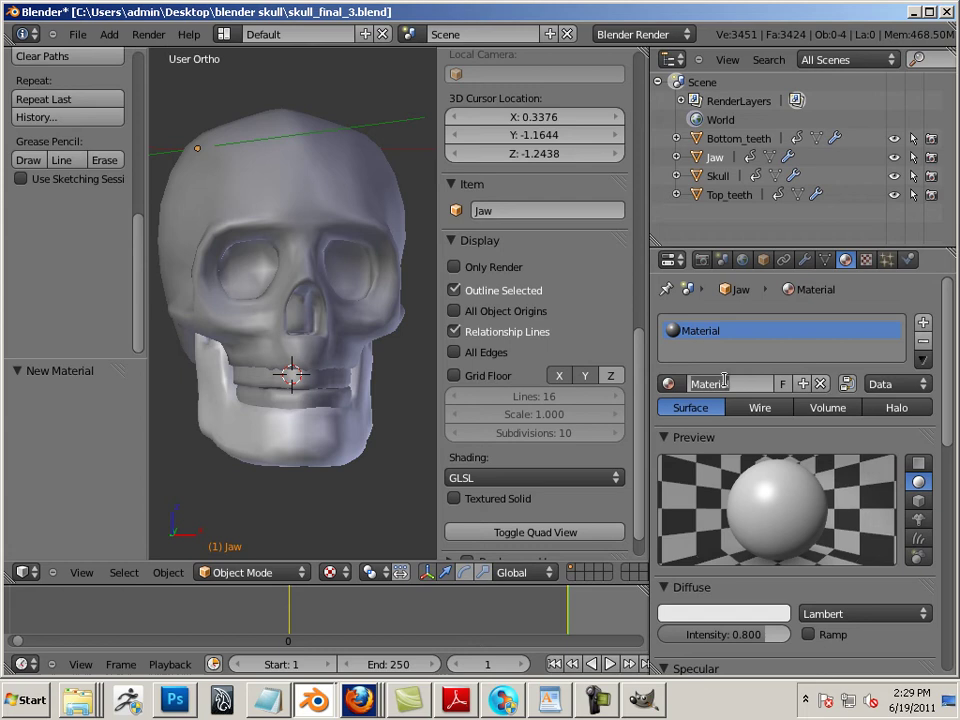
{"action": "type", "text": "Skull"}
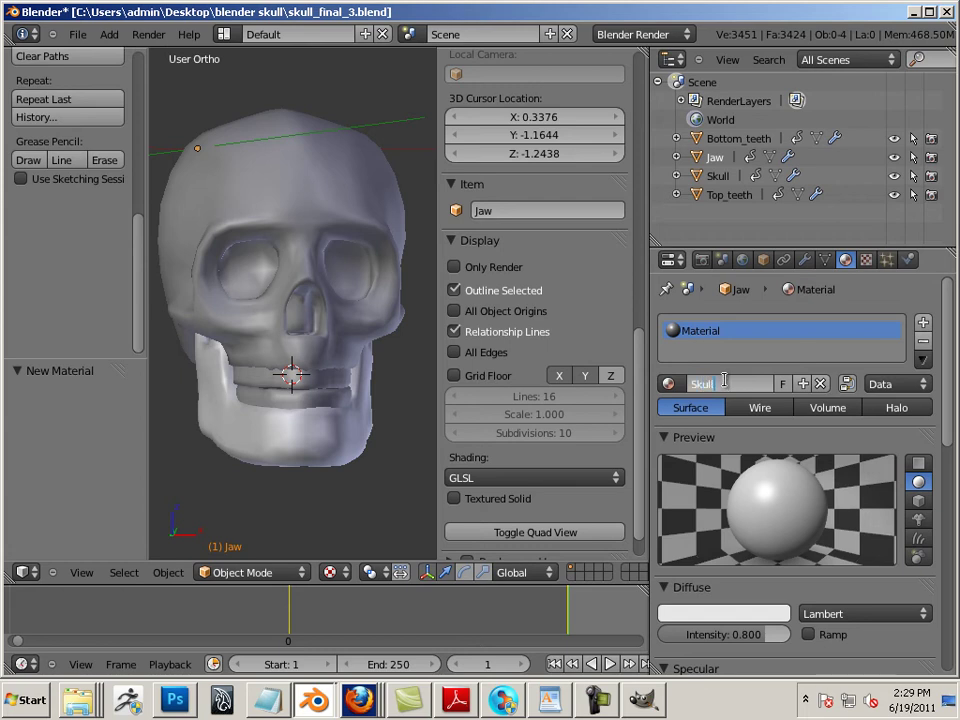
{"action": "type", "text": "y"}
{"action": "key", "text": "Return"}
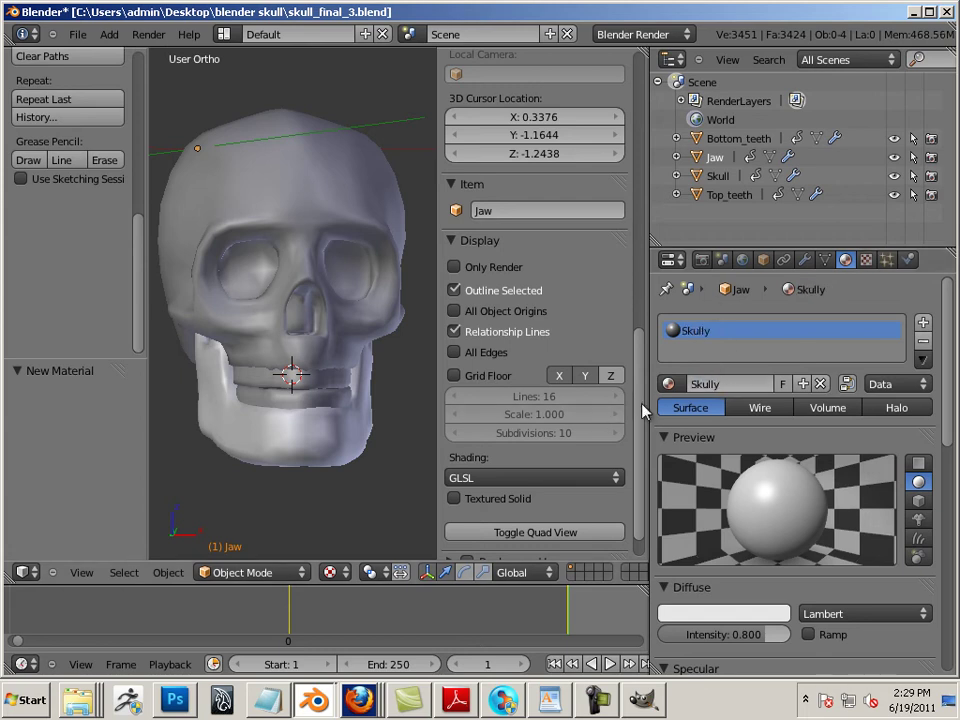
{"action": "right_click", "coordinate": [336, 450]}
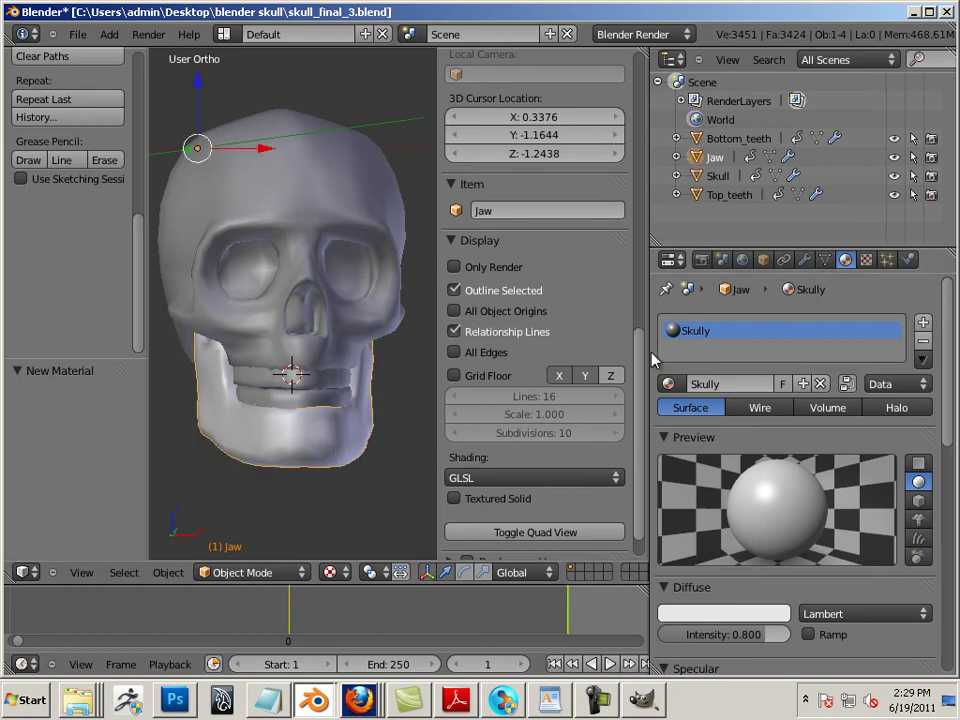
Step: Assign the Skully material to all of the jaw's faces
{"action": "key", "text": "Tab"}
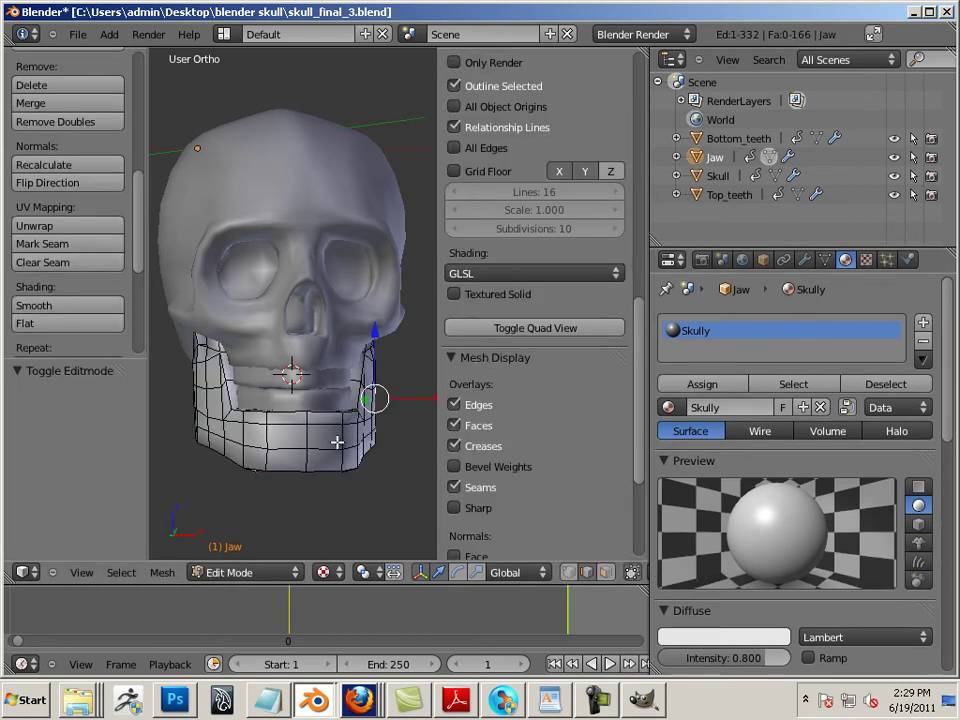
{"action": "key", "text": "a"}
{"action": "key", "text": "a"}
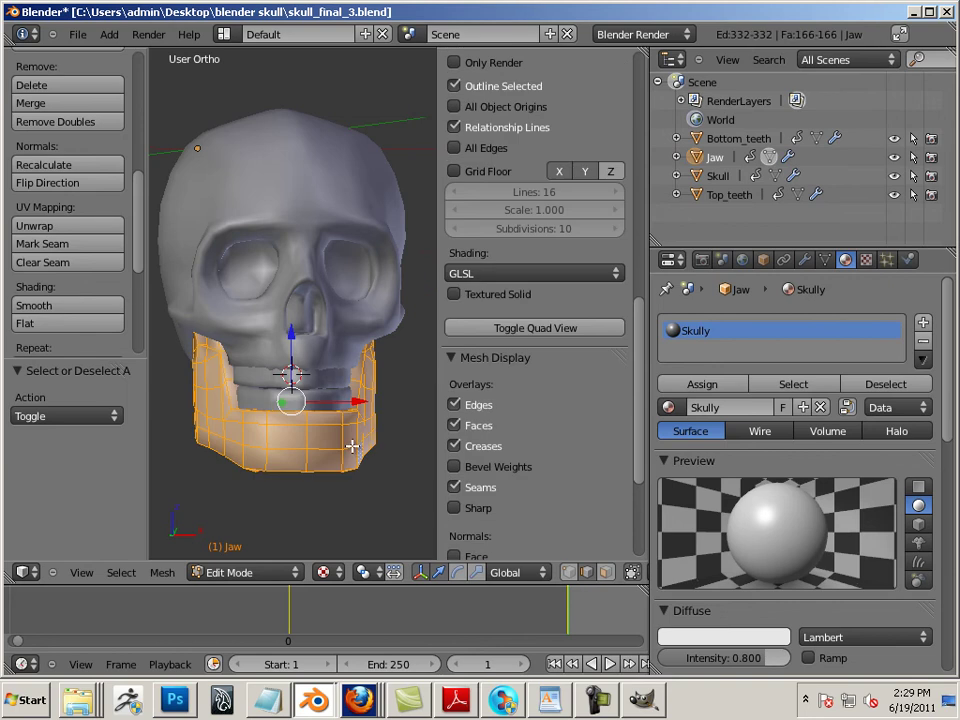
{"action": "left_click", "coordinate": [688, 387]}
{"action": "key", "text": "Tab"}
Step: Give all of the Bottom_teeth faces the Skully material
{"action": "right_click", "coordinate": [263, 398]}
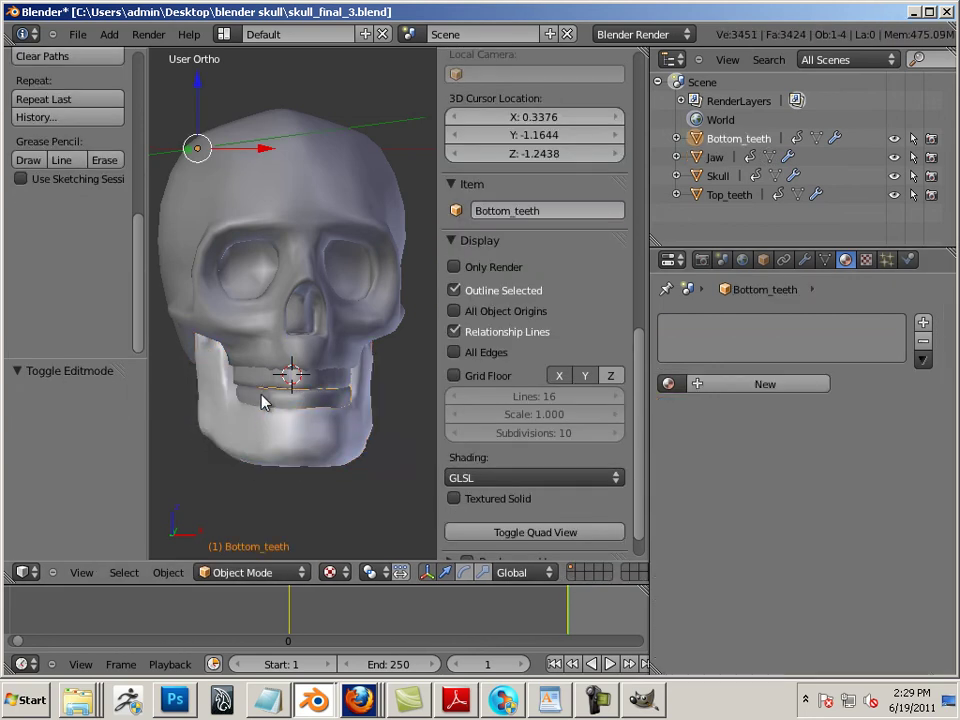
{"action": "key", "text": "Tab"}
{"action": "key", "text": "a"}
{"action": "scroll", "coordinate": [530, 275], "scroll_direction": "up", "scroll_amount": 4}
{"action": "left_click", "coordinate": [702, 384]}
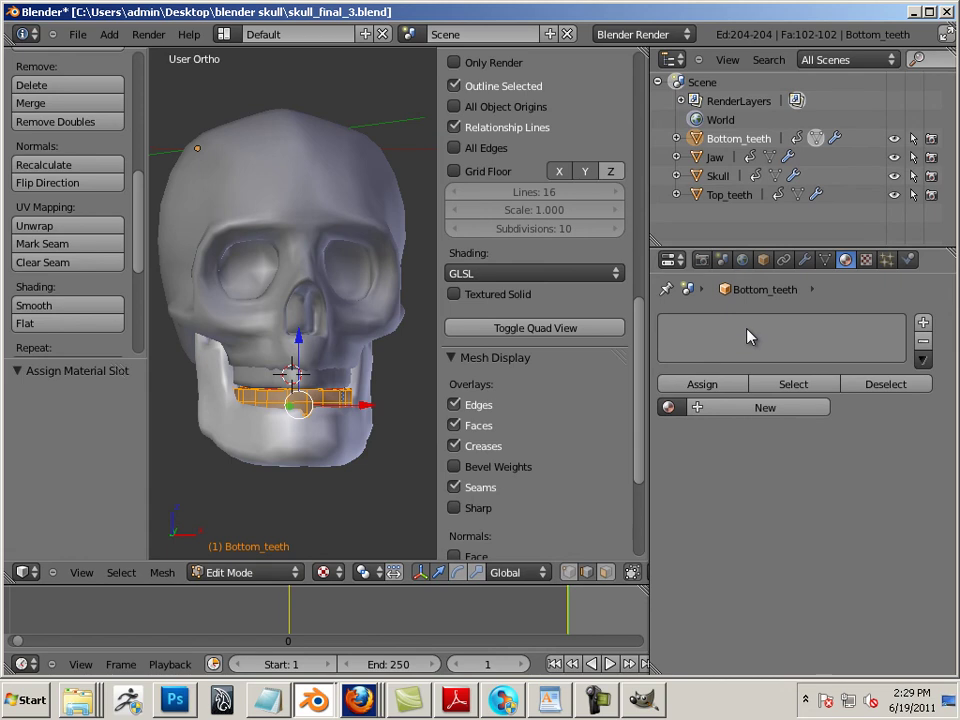
{"action": "left_click", "coordinate": [669, 407]}
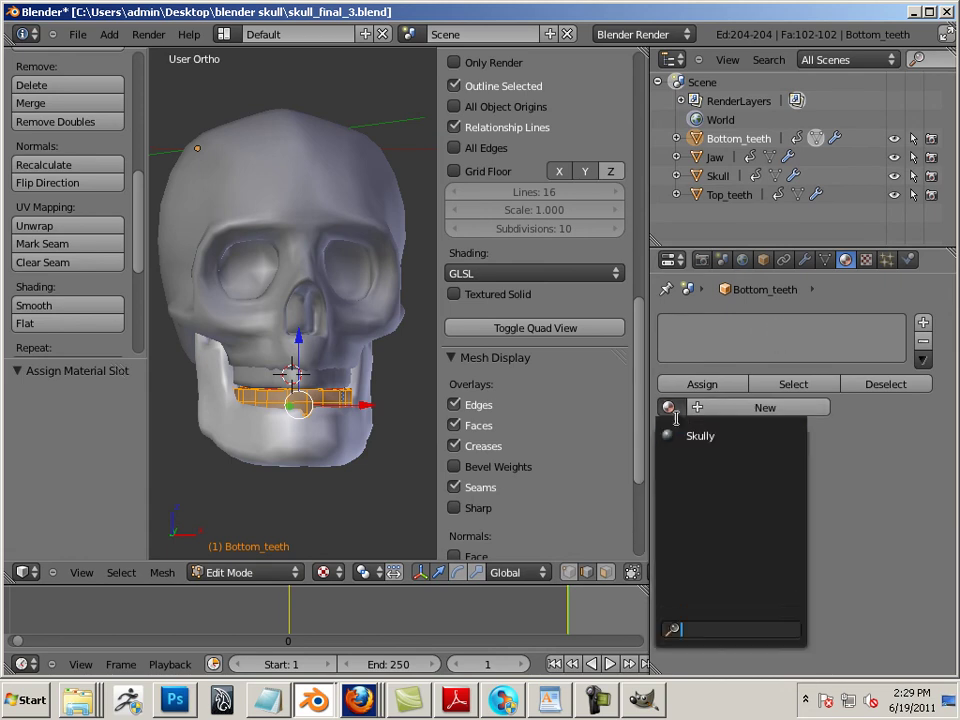
{"action": "left_click", "coordinate": [666, 438]}
{"action": "left_click", "coordinate": [703, 384]}
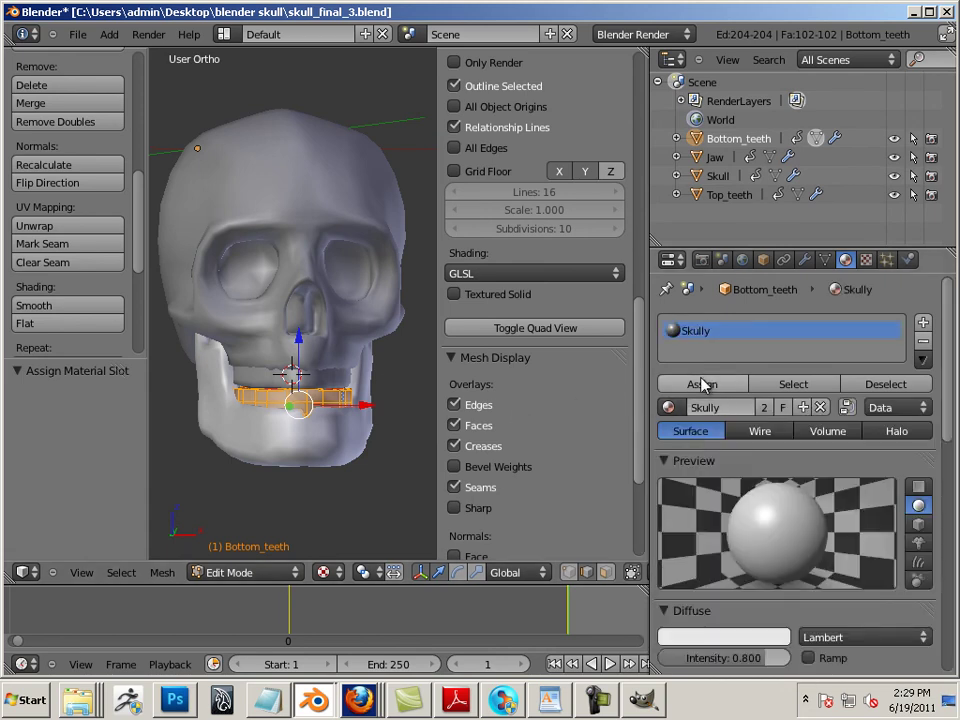
{"action": "key", "text": "Tab"}
Step: Give all of the Top_teeth faces the Skully material
{"action": "right_click", "coordinate": [272, 384]}
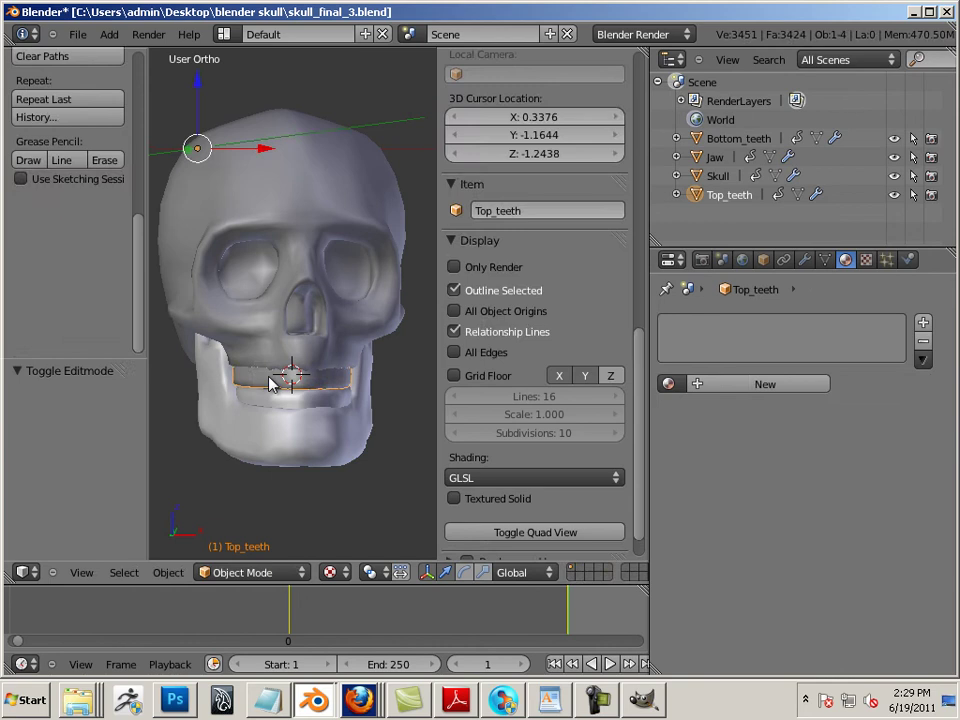
{"action": "key", "text": "Tab"}
{"action": "key", "text": "a"}
{"action": "left_click", "coordinate": [669, 407]}
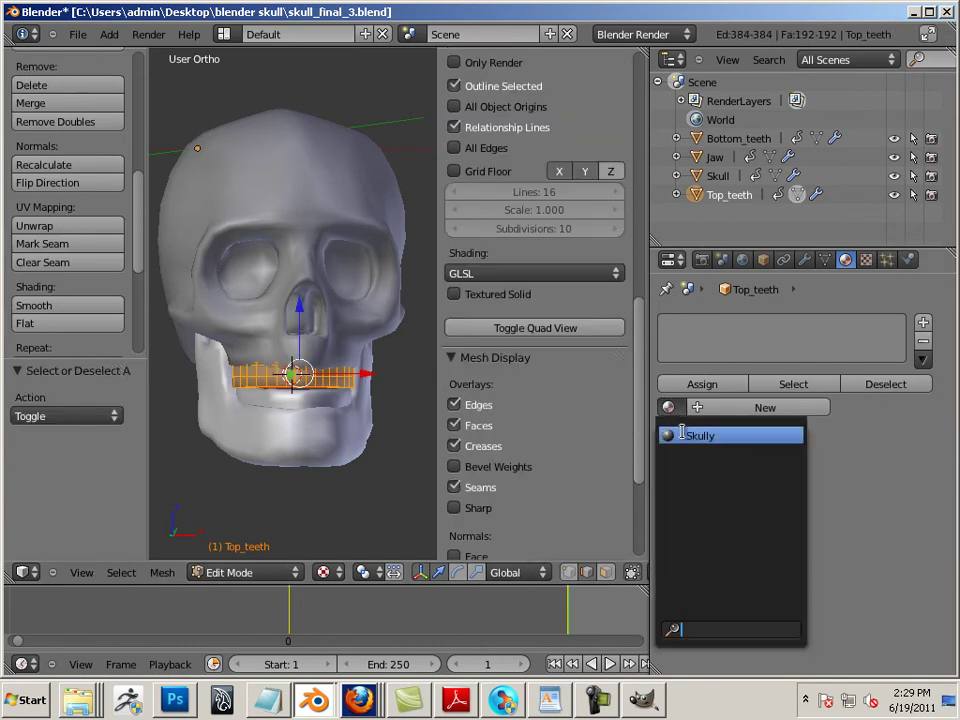
{"action": "left_click", "coordinate": [690, 435]}
{"action": "left_click", "coordinate": [701, 385]}
{"action": "key", "text": "Tab"}
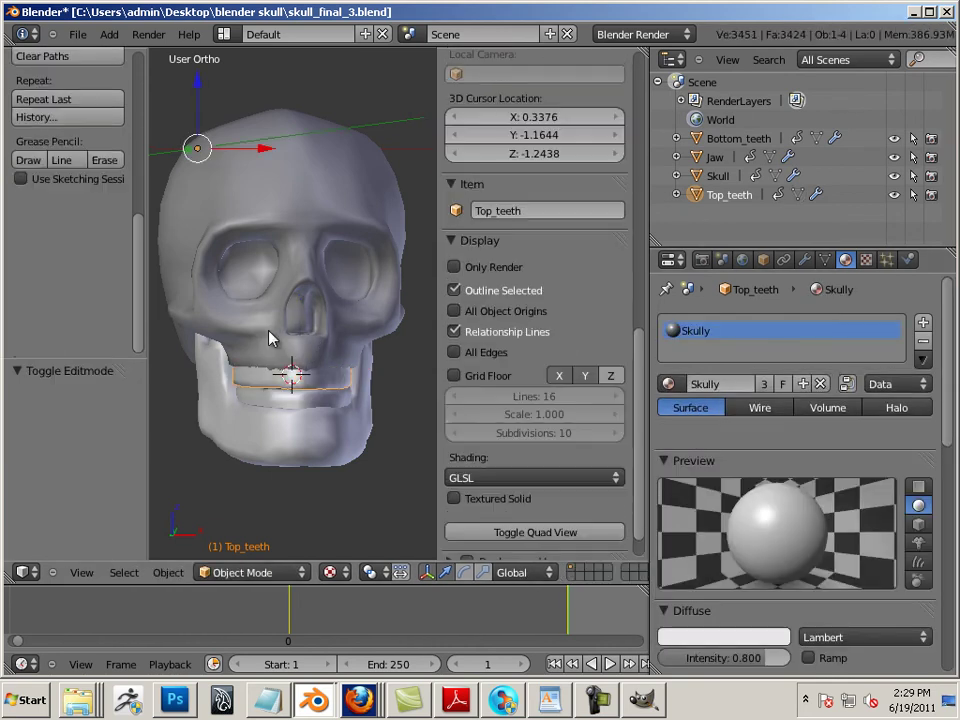
Step: Apply the Skully material to the whole skull mesh, bringing it to 4 users
{"action": "right_click", "coordinate": [272, 338]}
{"action": "key", "text": "Tab"}
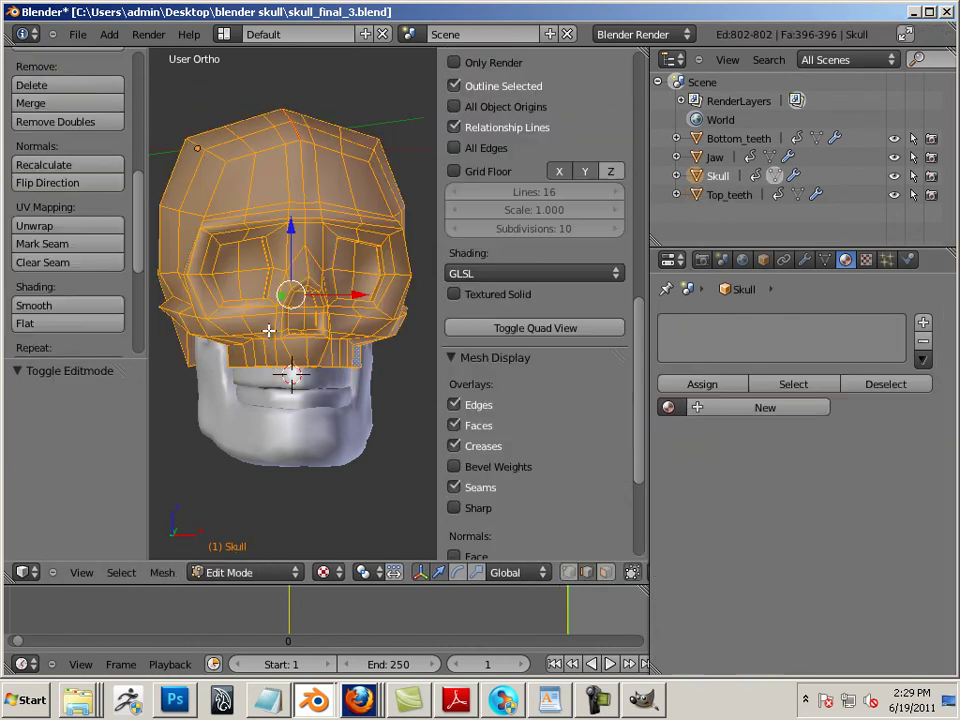
{"action": "left_click", "coordinate": [667, 407]}
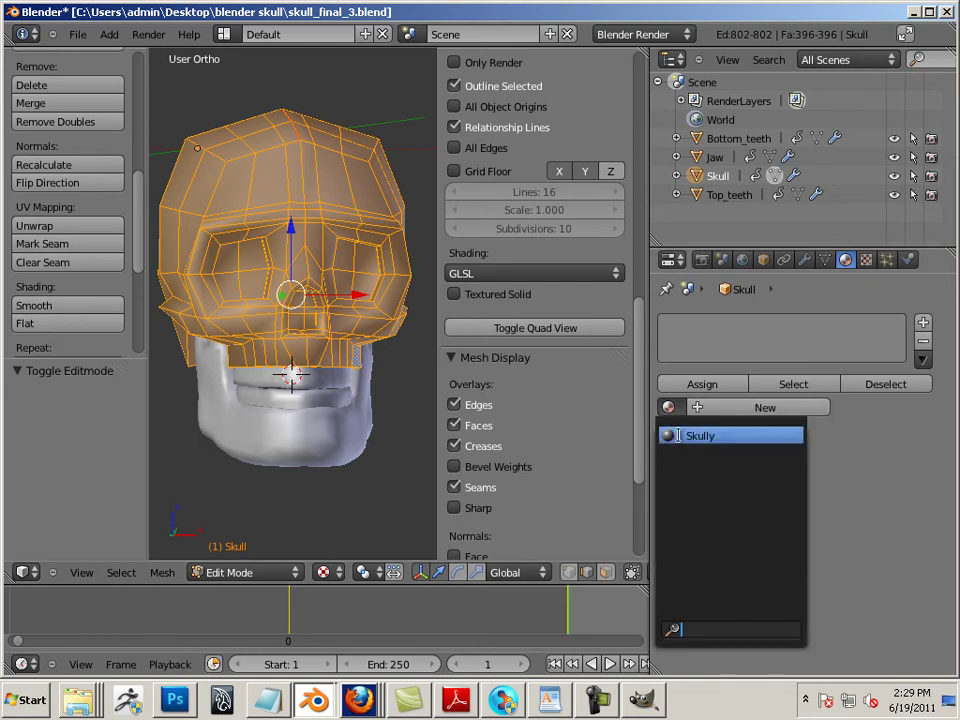
{"action": "left_click", "coordinate": [690, 435]}
{"action": "left_click", "coordinate": [702, 384]}
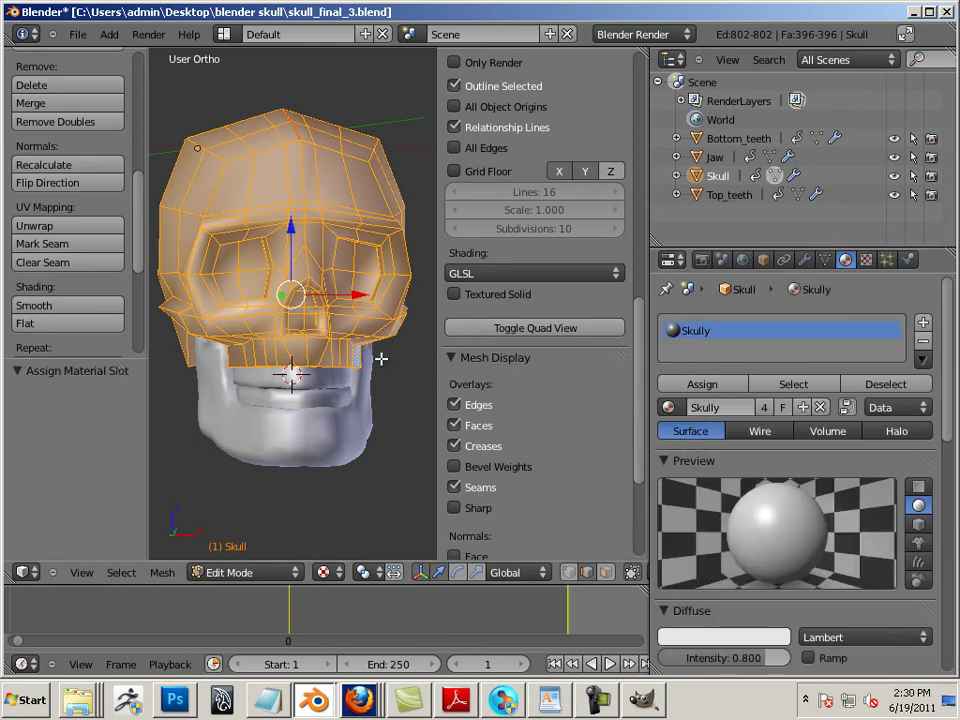
{"action": "key", "text": "Tab"}
{"action": "right_click", "coordinate": [339, 413]}
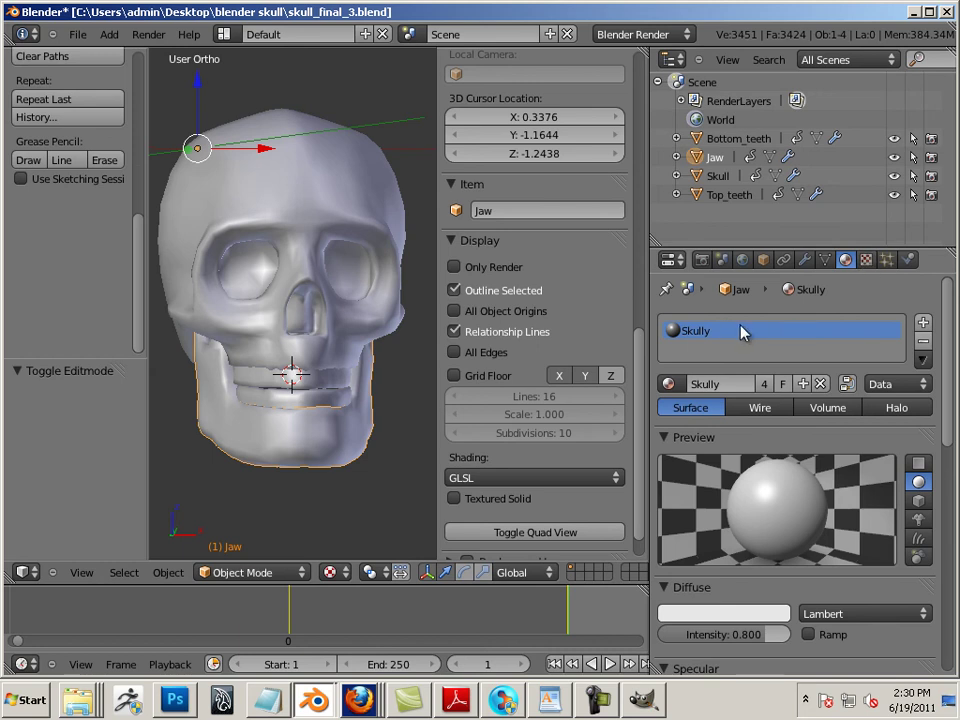
Step: Add a new Image or Movie texture to the Skully material
{"action": "left_click", "coordinate": [866, 259]}
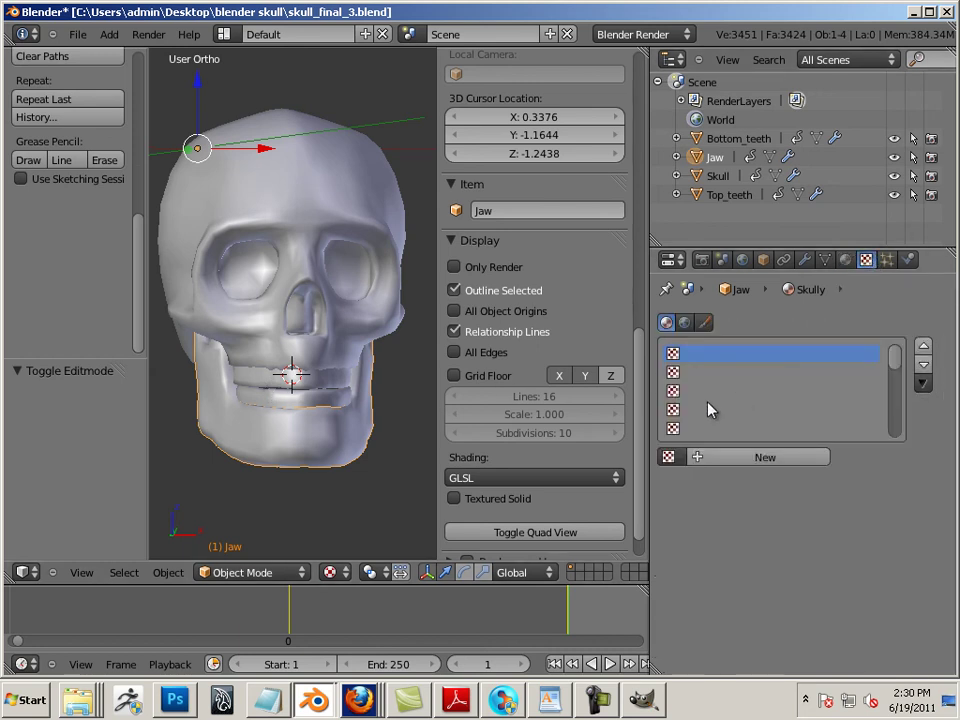
{"action": "left_click", "coordinate": [697, 459]}
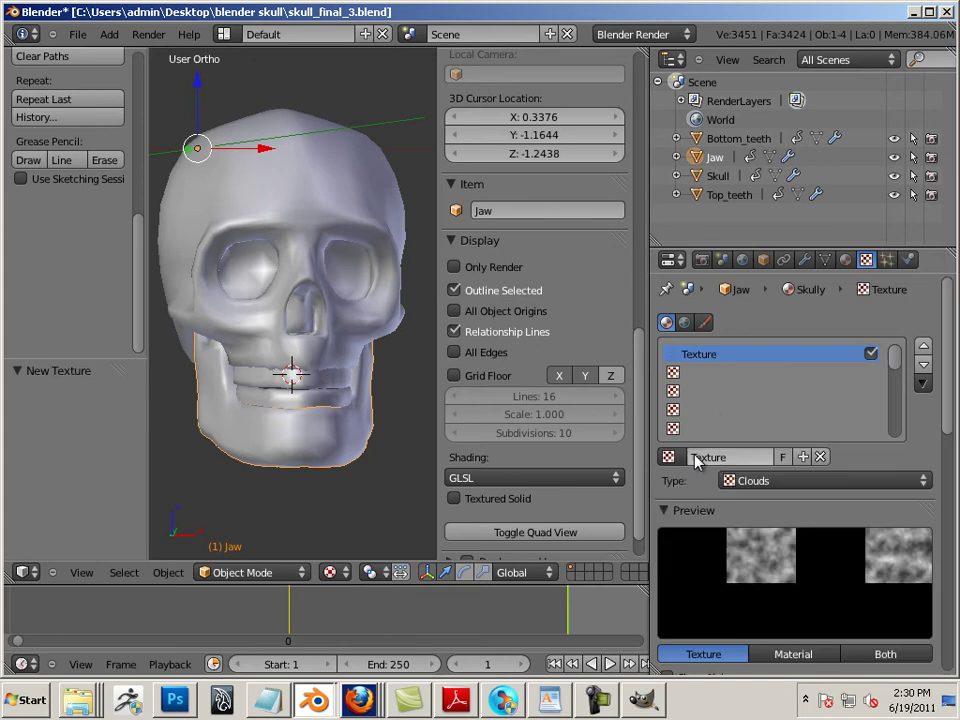
{"action": "left_click", "coordinate": [761, 480]}
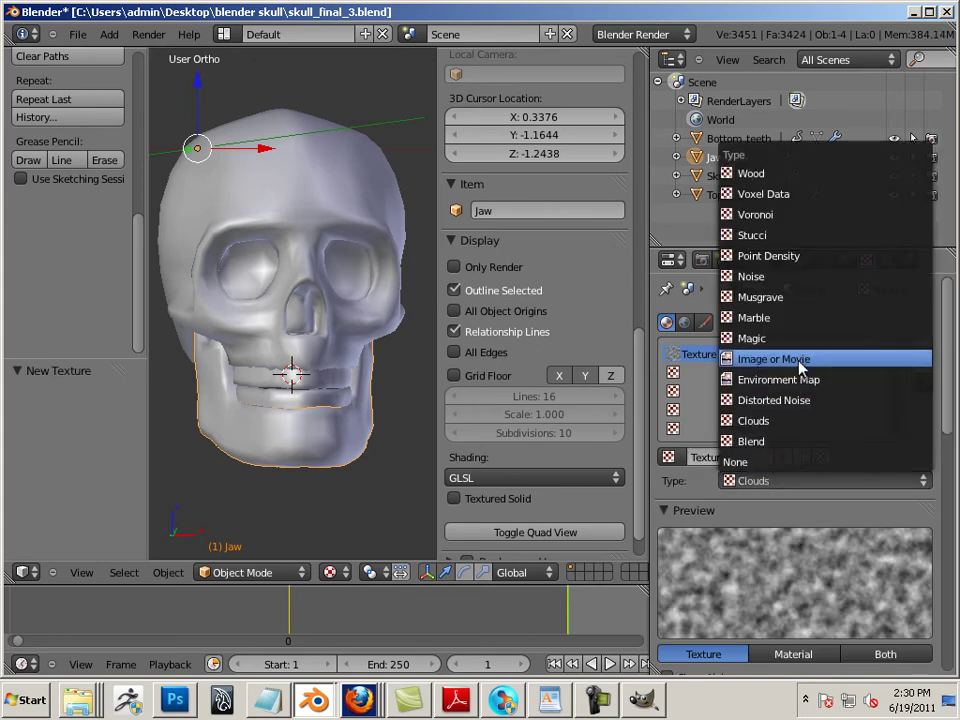
{"action": "left_click", "coordinate": [800, 368]}
{"action": "scroll", "coordinate": [784, 392], "scroll_direction": "down", "scroll_amount": 1}
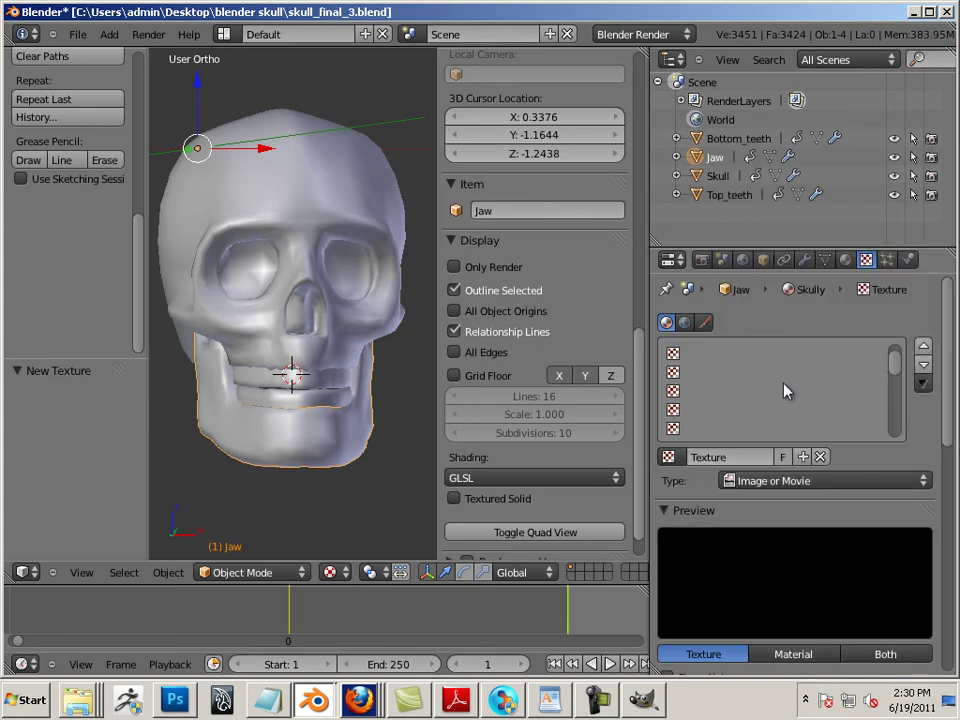
{"action": "scroll", "coordinate": [952, 422], "scroll_direction": "down", "scroll_amount": 2}
{"action": "scroll", "coordinate": [952, 430], "scroll_direction": "down", "scroll_amount": 3}
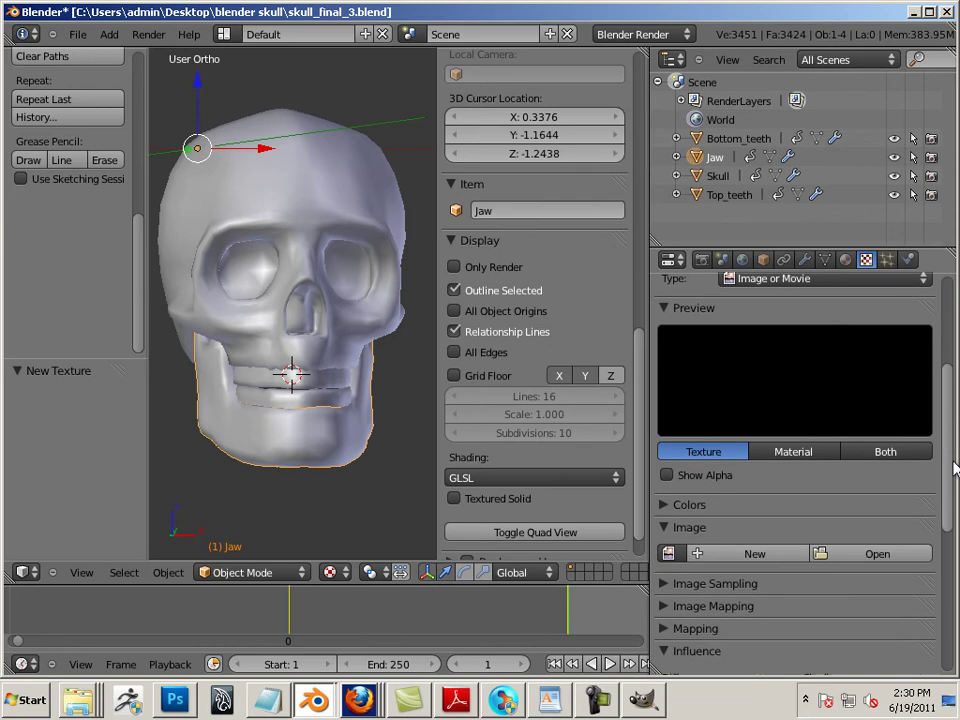
Step: Load Skully_NM.tga from the MMaps folder as the texture's image
{"action": "left_click", "coordinate": [874, 553]}
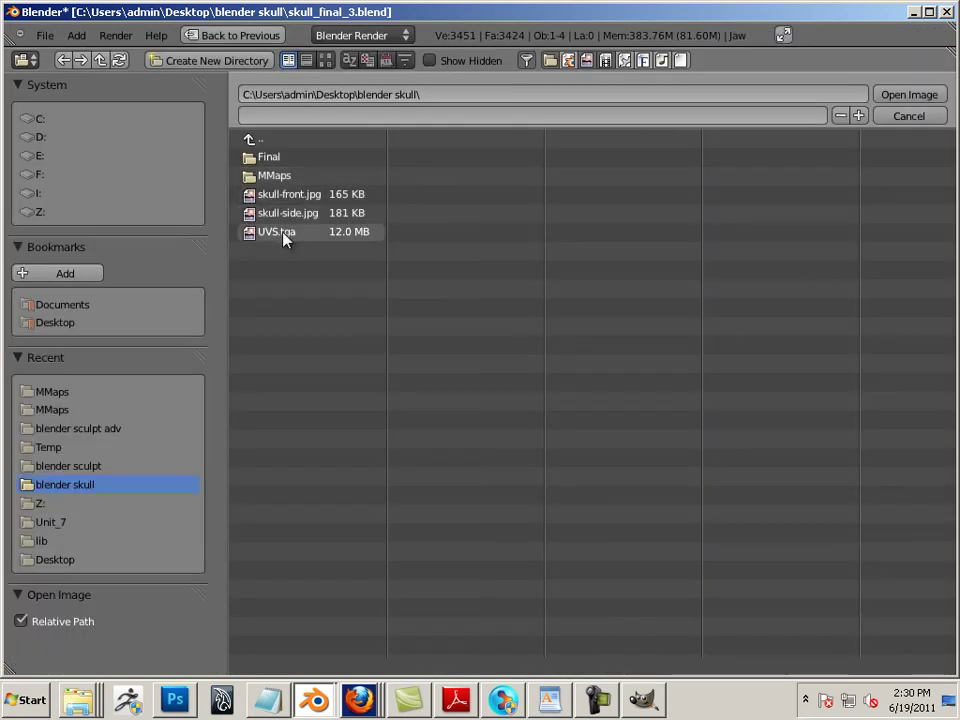
{"action": "left_click", "coordinate": [268, 178]}
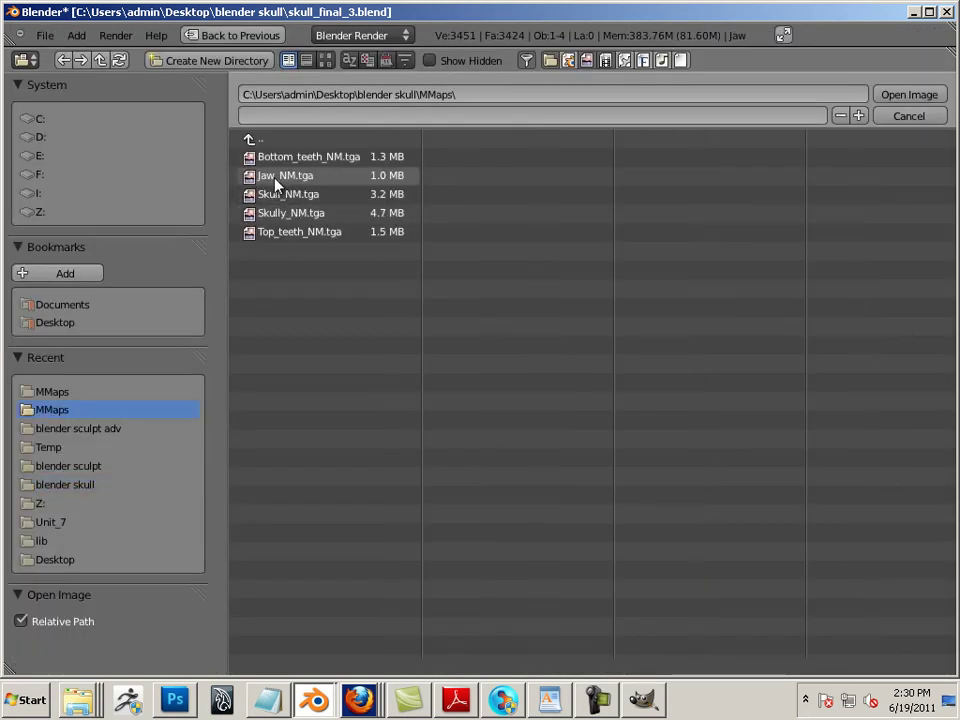
{"action": "left_click", "coordinate": [308, 220]}
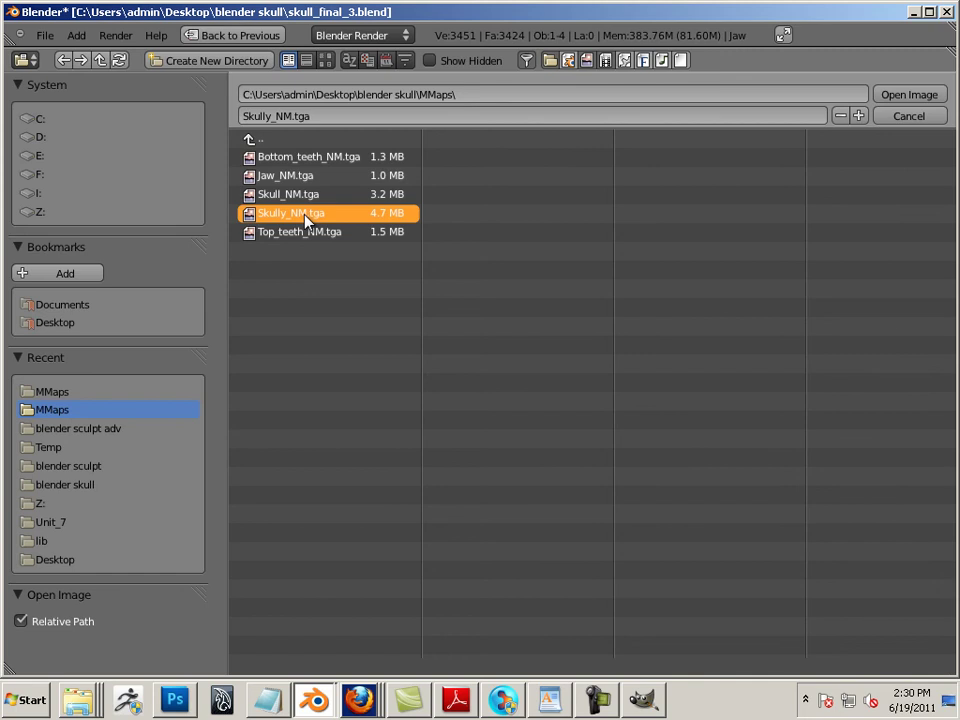
{"action": "double_click", "coordinate": [305, 216]}
Step: Make the texture influence surface Normal instead of diffuse Color
{"action": "left_click", "coordinate": [454, 290]}
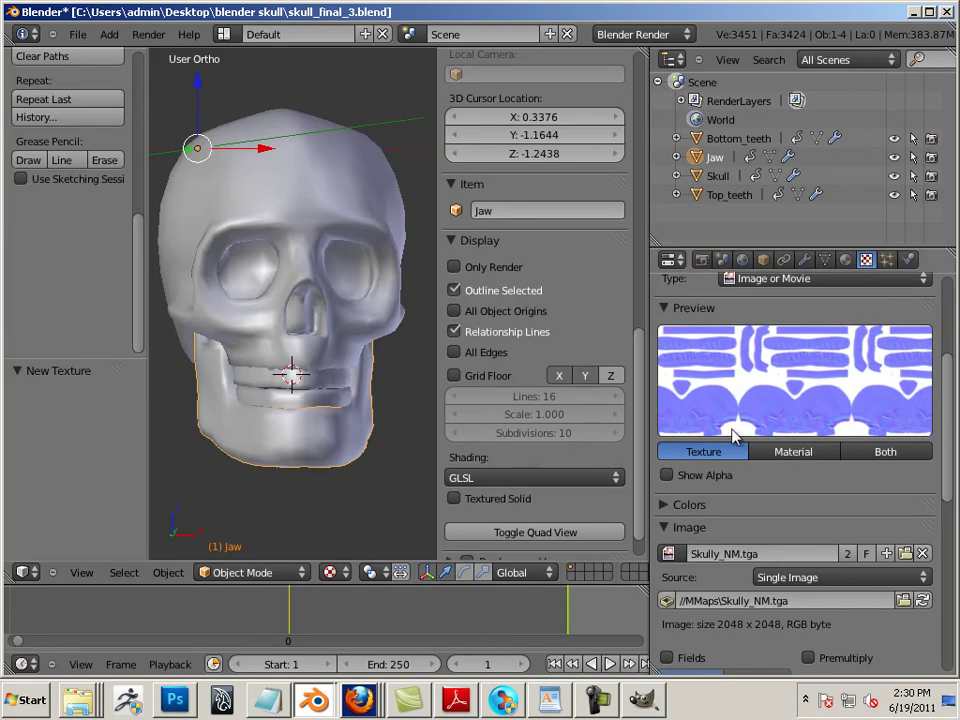
{"action": "left_click_drag", "start_coordinate": [940, 425], "coordinate": [957, 585]}
{"action": "scroll", "coordinate": [862, 530], "scroll_direction": "down", "scroll_amount": 1}
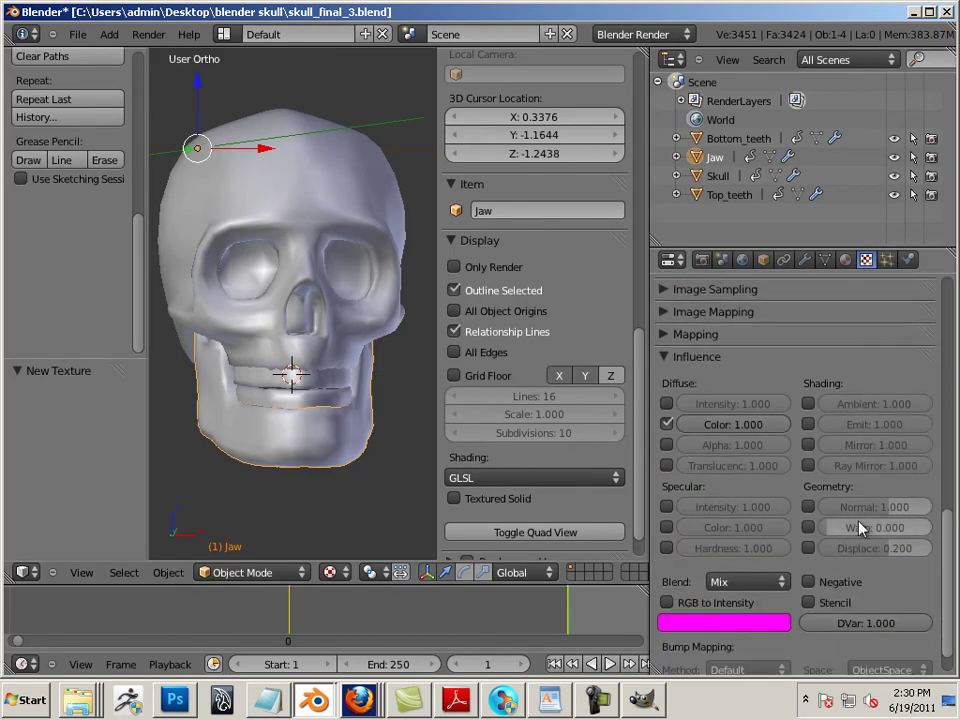
{"action": "left_click", "coordinate": [808, 507]}
{"action": "left_click", "coordinate": [666, 424]}
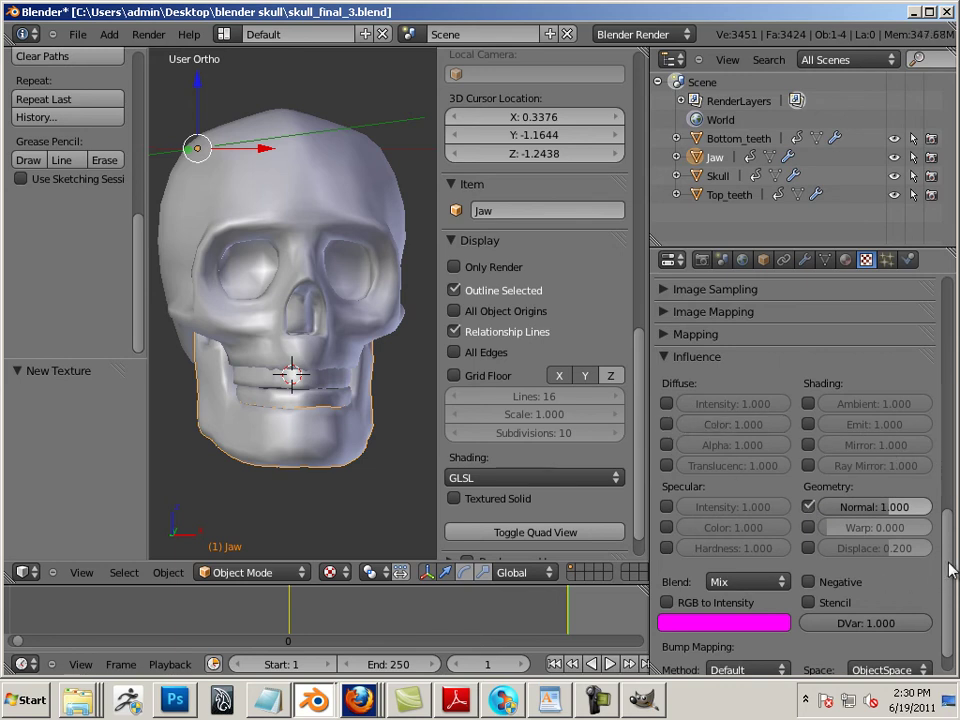
{"action": "left_click_drag", "start_coordinate": [950, 568], "coordinate": [918, 497]}
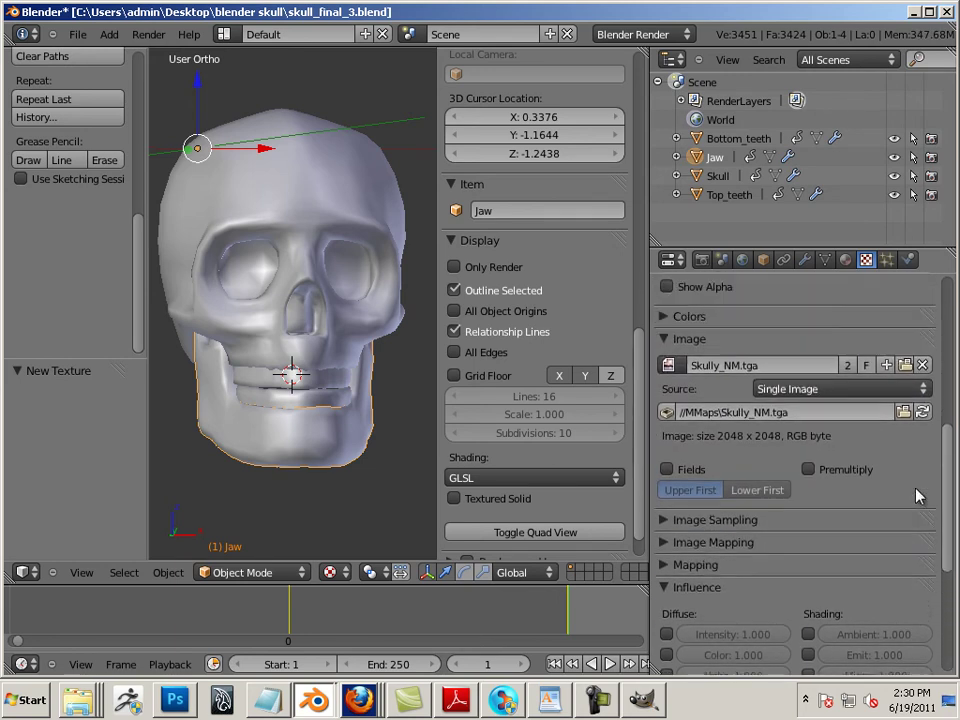
{"action": "scroll", "coordinate": [918, 497], "scroll_direction": "up", "scroll_amount": 5}
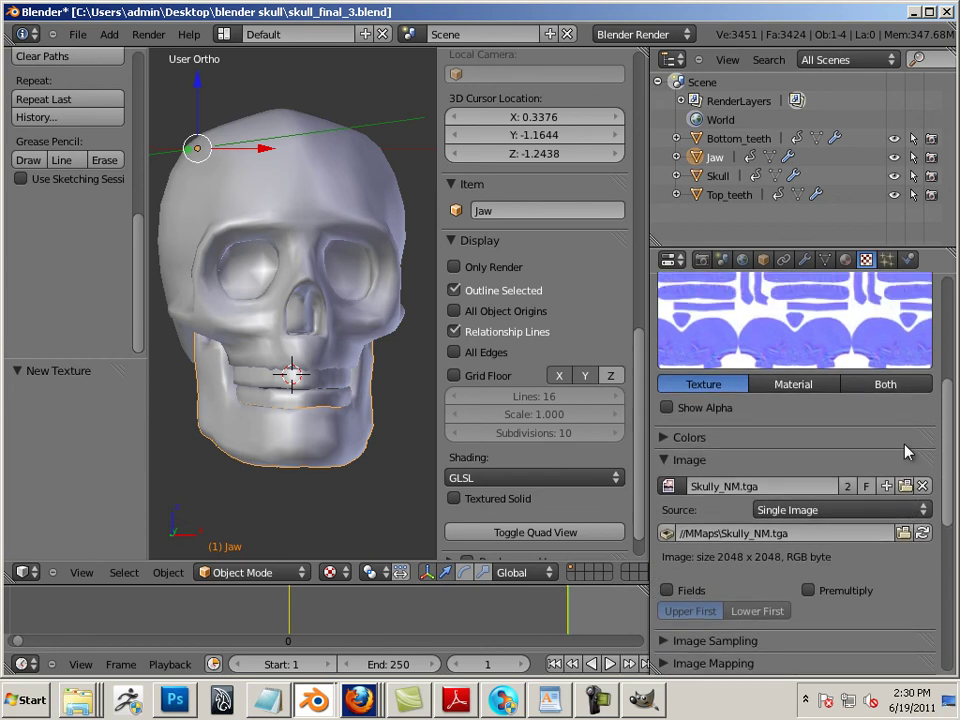
{"action": "scroll", "coordinate": [905, 452], "scroll_direction": "down", "scroll_amount": 5}
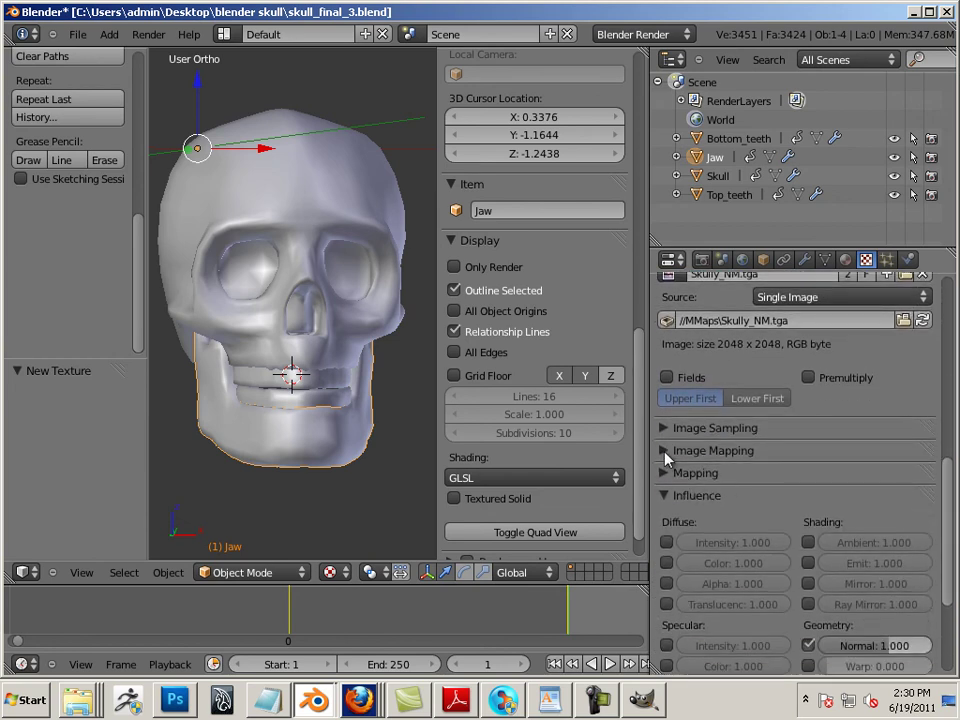
Step: Map the texture with UV coordinates from the UVTex layer
{"action": "left_click", "coordinate": [667, 455]}
{"action": "scroll", "coordinate": [755, 475], "scroll_direction": "down", "scroll_amount": 2}
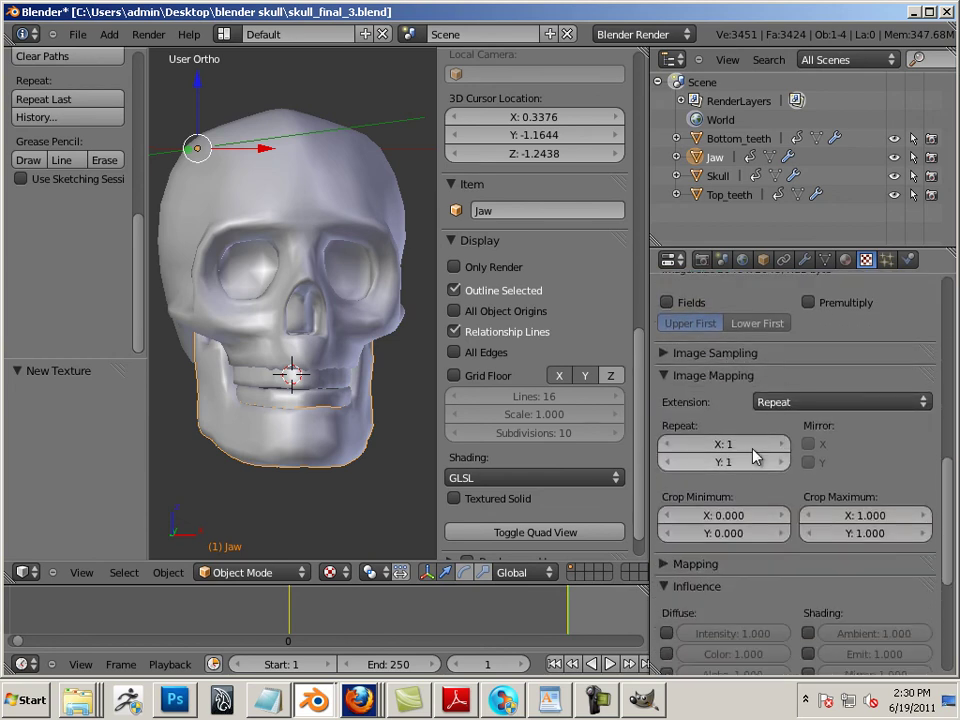
{"action": "scroll", "coordinate": [700, 455], "scroll_direction": "down", "scroll_amount": 2}
{"action": "left_click", "coordinate": [680, 488]}
{"action": "scroll", "coordinate": [760, 455], "scroll_direction": "down", "scroll_amount": 2}
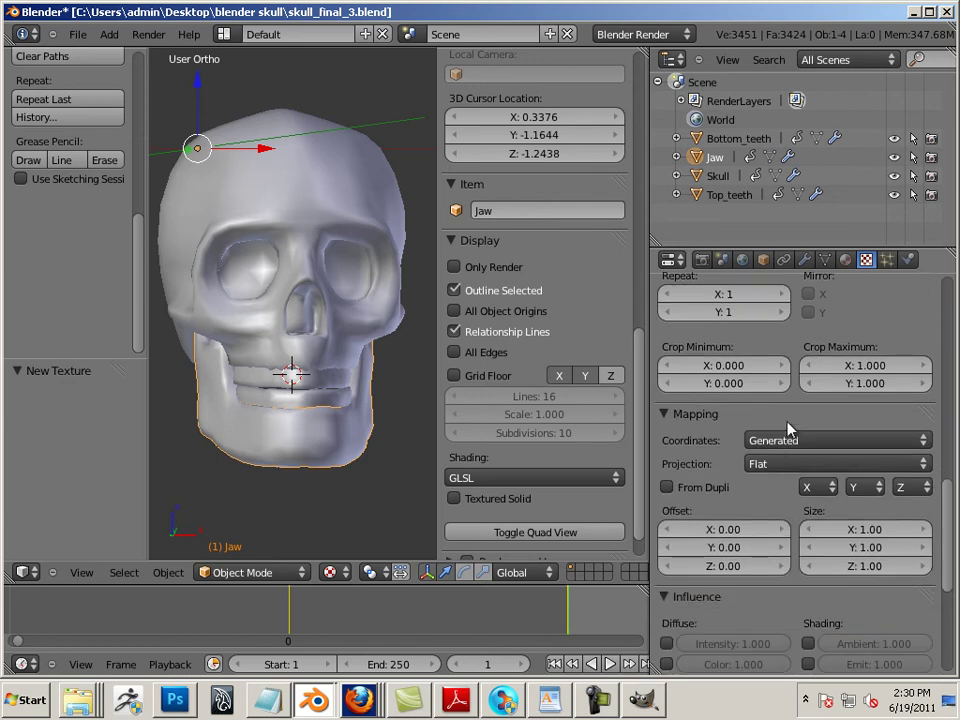
{"action": "left_click", "coordinate": [789, 440]}
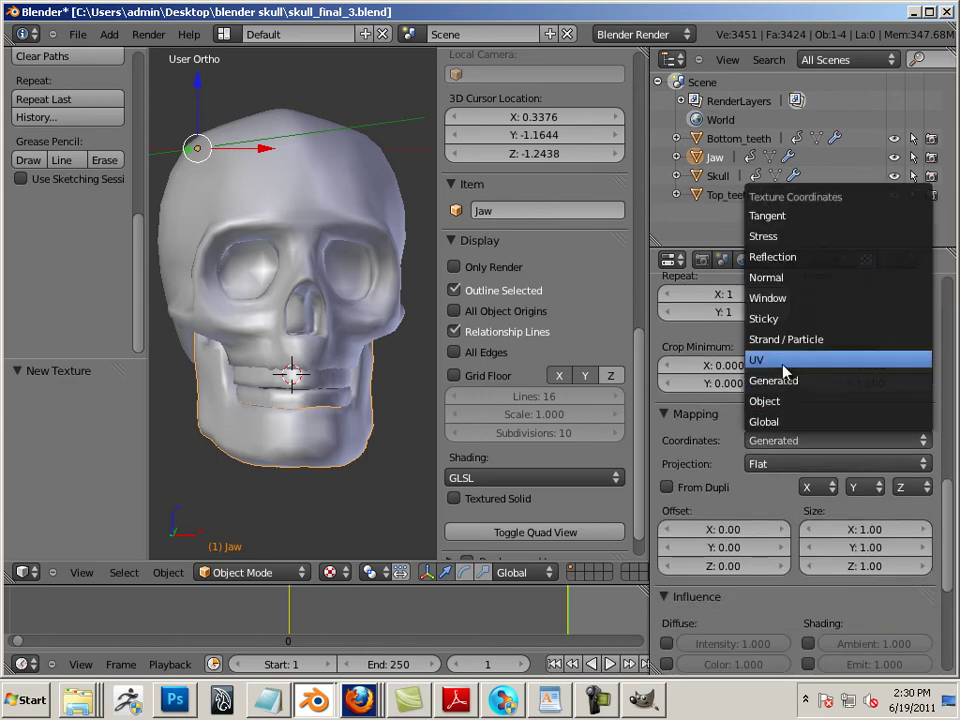
{"action": "left_click", "coordinate": [790, 360]}
{"action": "left_click", "coordinate": [793, 463]}
{"action": "left_click", "coordinate": [761, 491]}
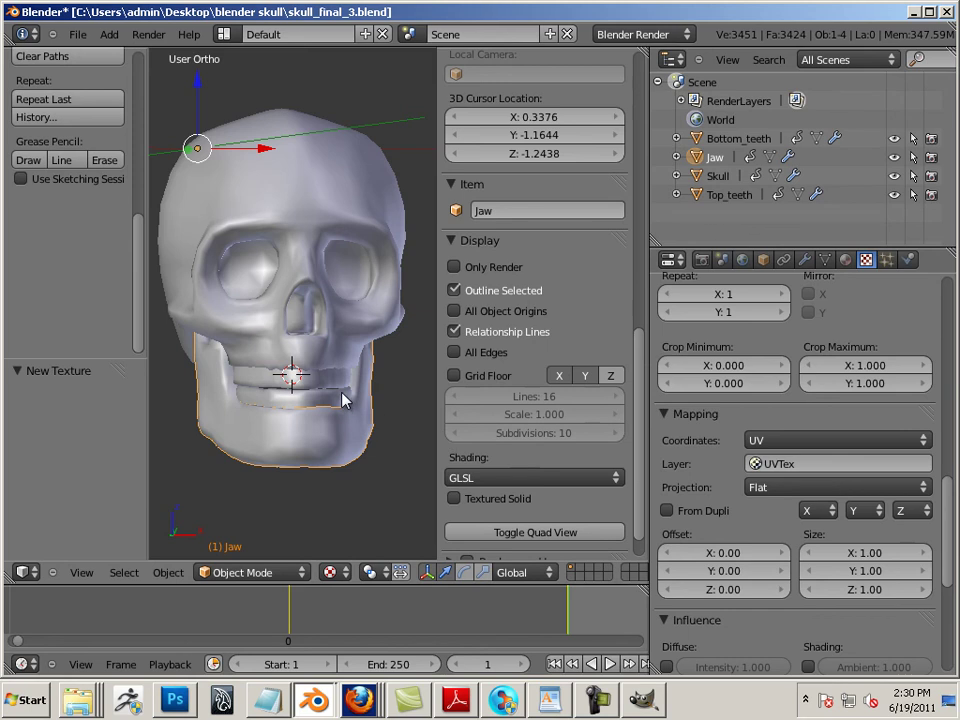
Step: Show the Skully material settings with its preview on a flat plane
{"action": "left_click", "coordinate": [845, 259]}
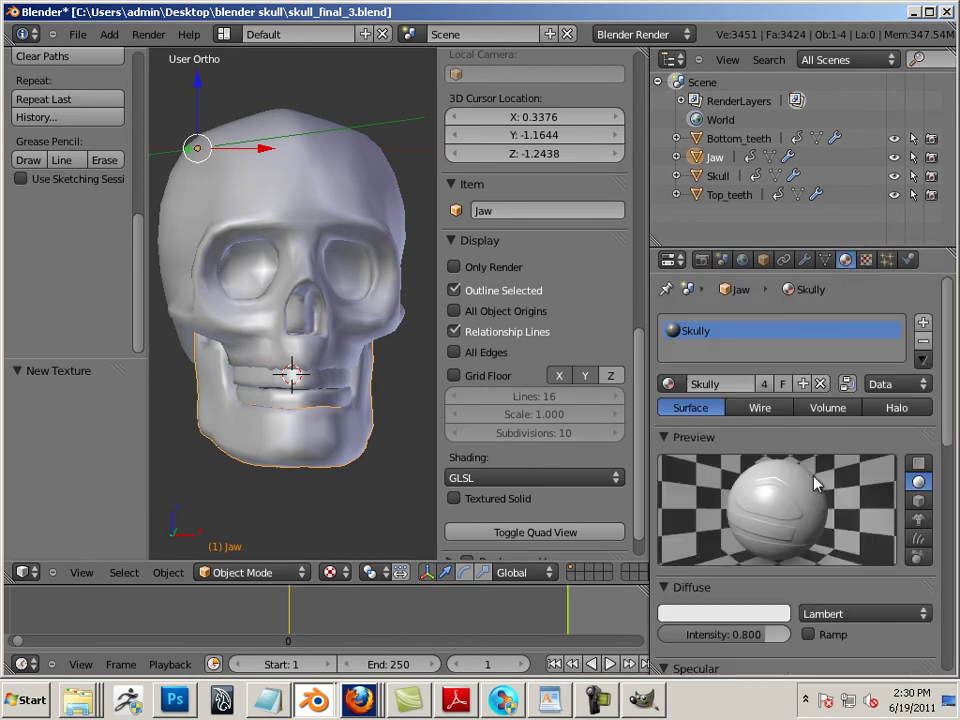
{"action": "left_click", "coordinate": [917, 465]}
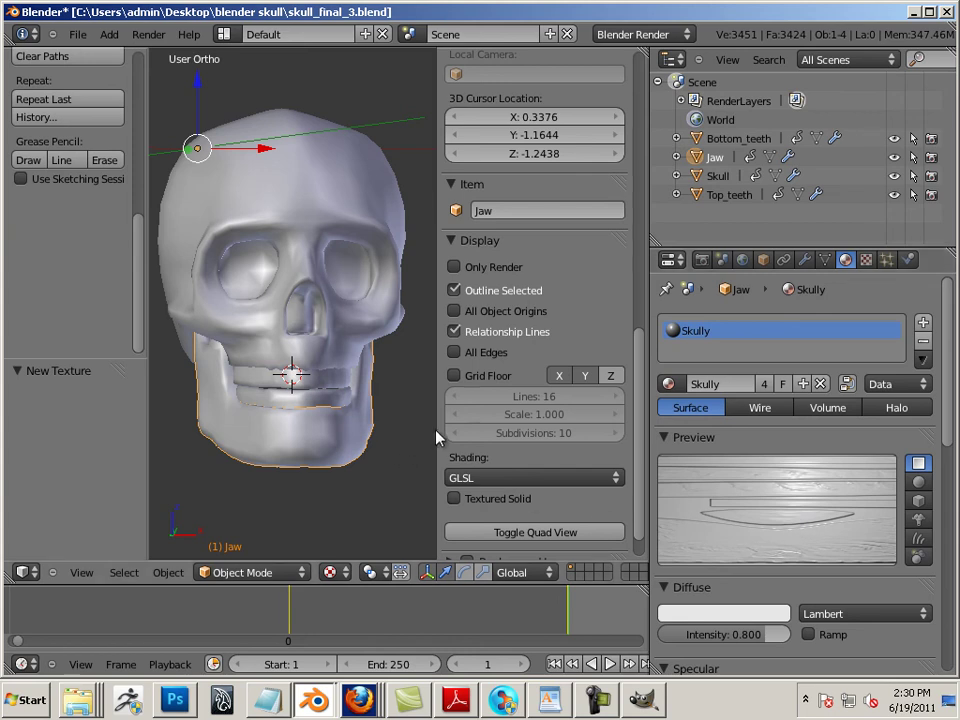
{"action": "left_click_drag", "start_coordinate": [438, 435], "coordinate": [568, 444]}
{"action": "key", "text": "a"}
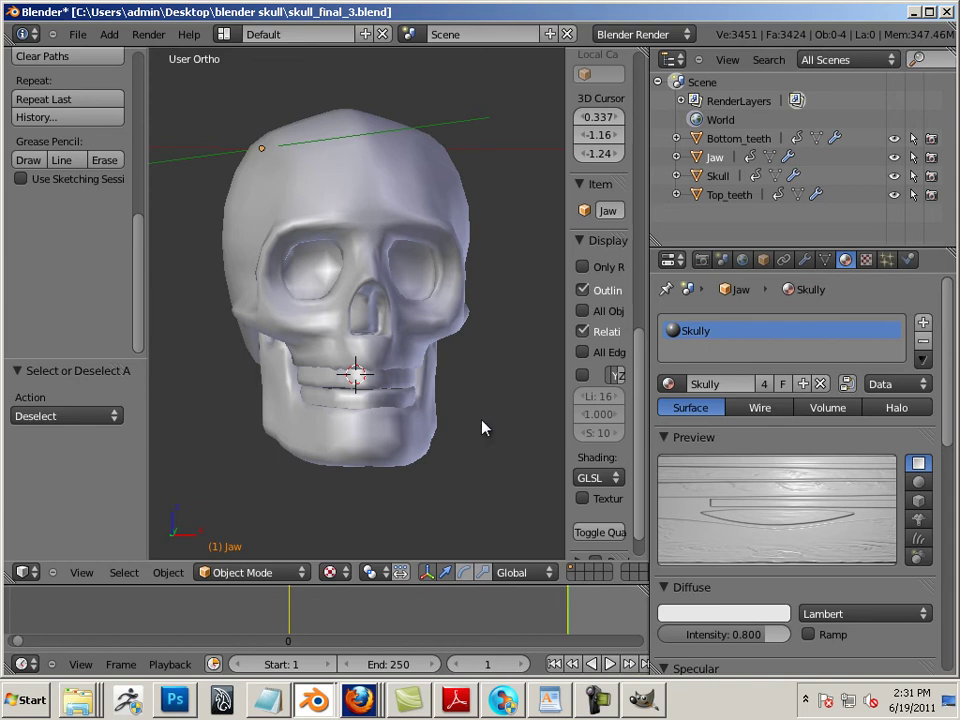
Step: Orbit around the assembled skull, selecting the jaw and then the skull to inspect the detail
{"action": "middle_click_drag", "start_coordinate": [484, 429], "coordinate": [446, 443]}
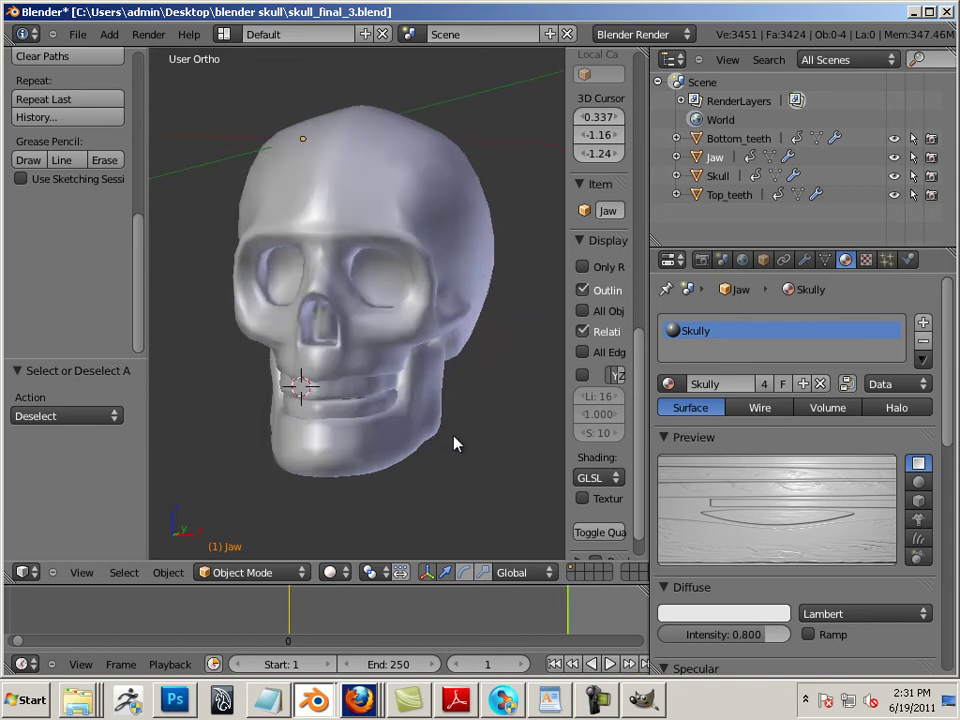
{"action": "right_click", "coordinate": [454, 444]}
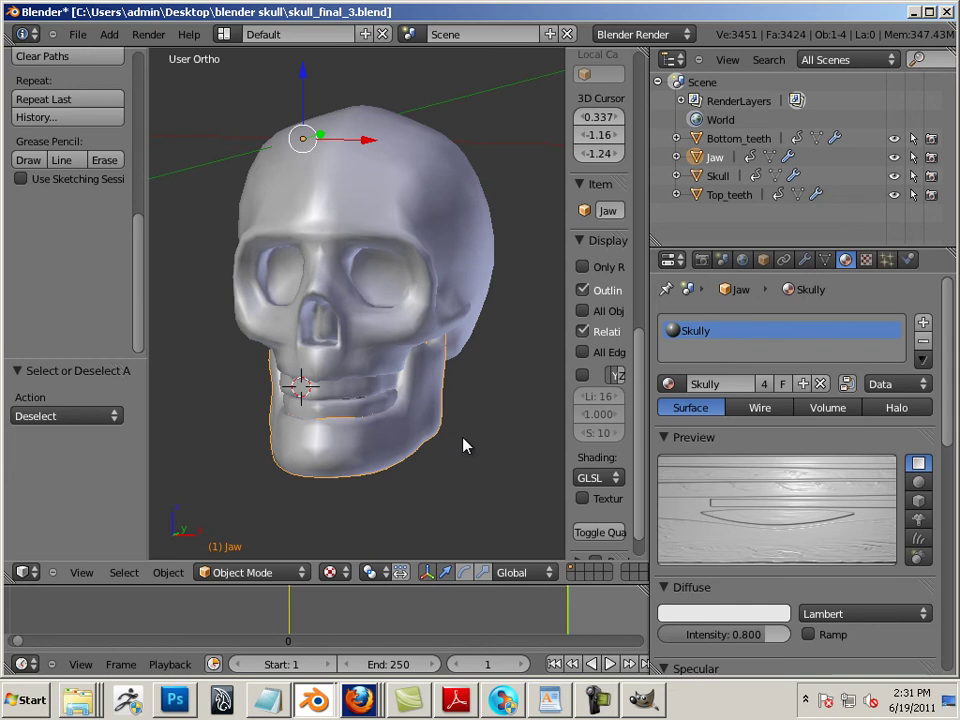
{"action": "middle_click_drag", "start_coordinate": [463, 444], "coordinate": [425, 440]}
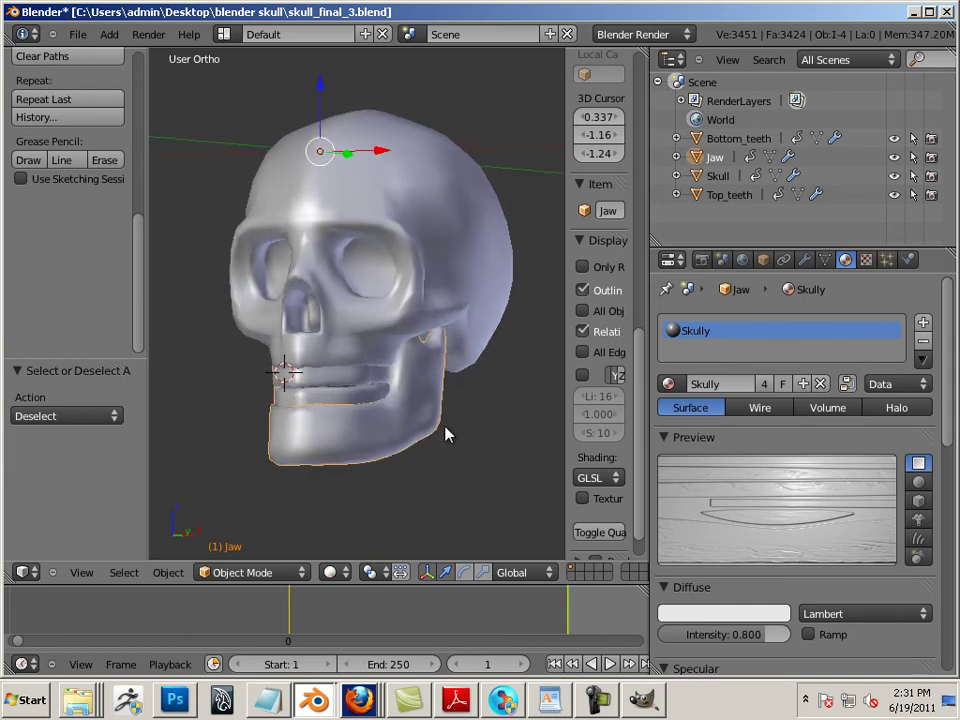
{"action": "right_click", "coordinate": [433, 303]}
{"action": "key", "text": "a"}
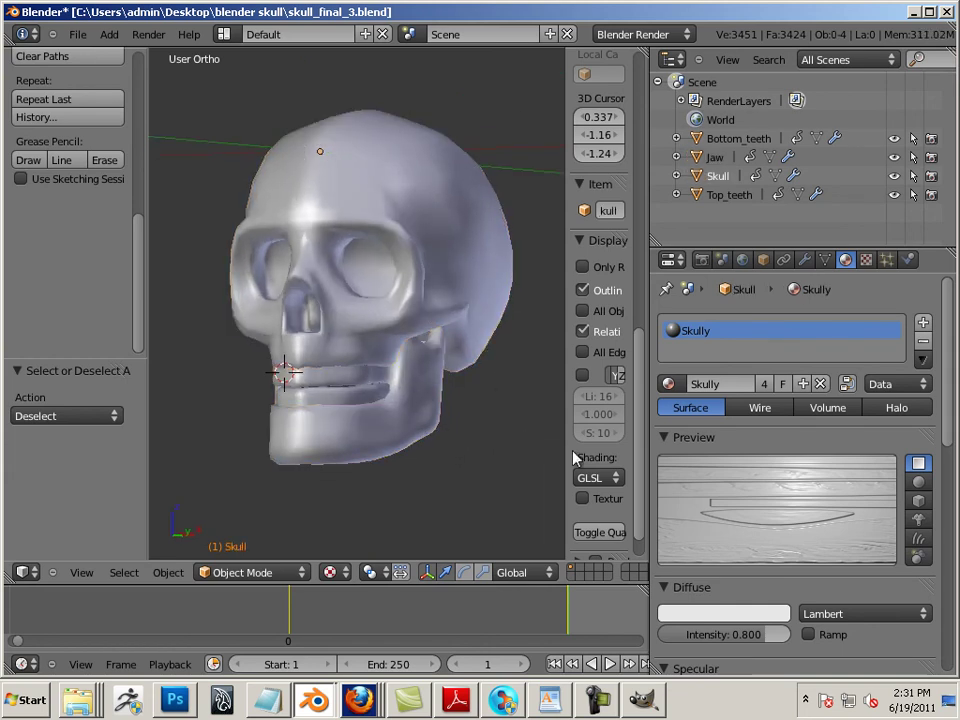
{"action": "left_click_drag", "start_coordinate": [566, 447], "coordinate": [431, 440]}
{"action": "scroll", "coordinate": [520, 490], "scroll_direction": "down", "scroll_amount": 2}
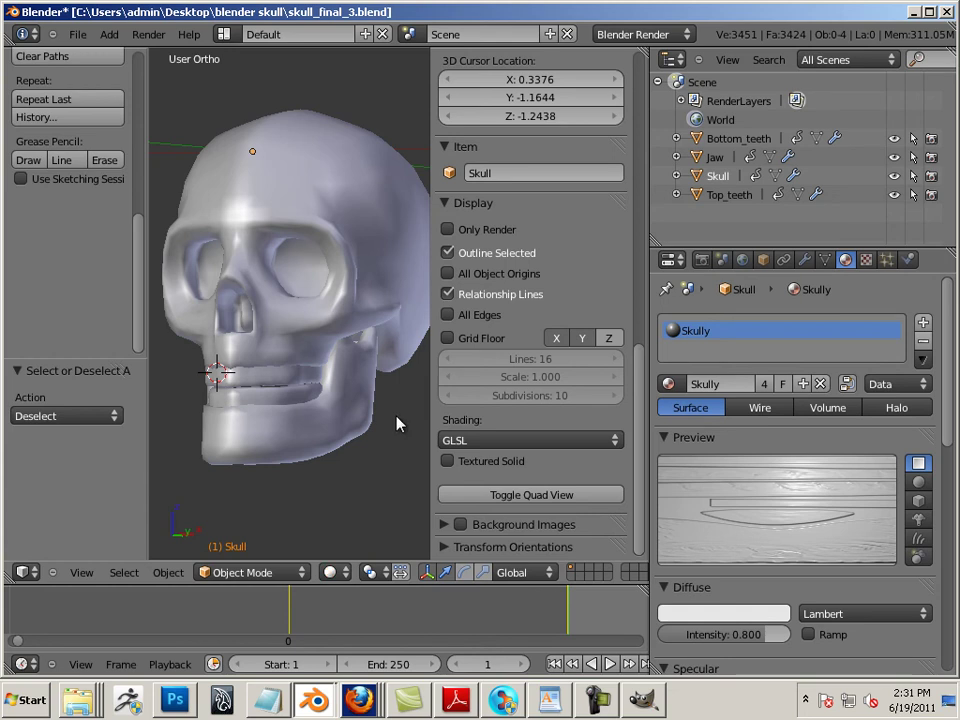
Step: Preview the skull in Textured shading and with Textured Solid, then revert both
{"action": "left_click", "coordinate": [337, 571]}
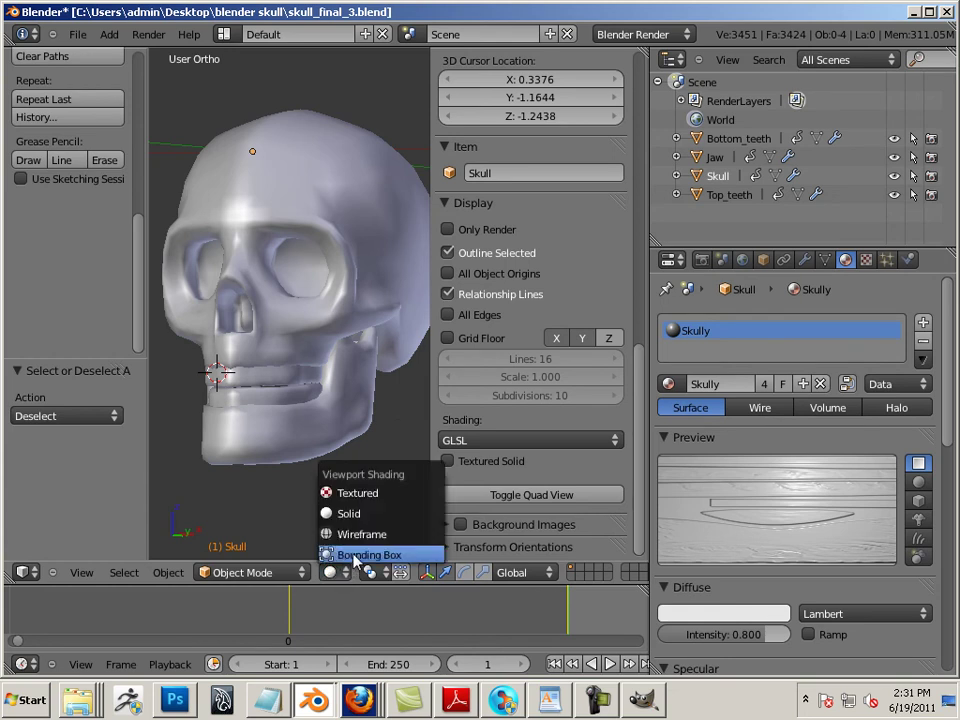
{"action": "left_click", "coordinate": [367, 494]}
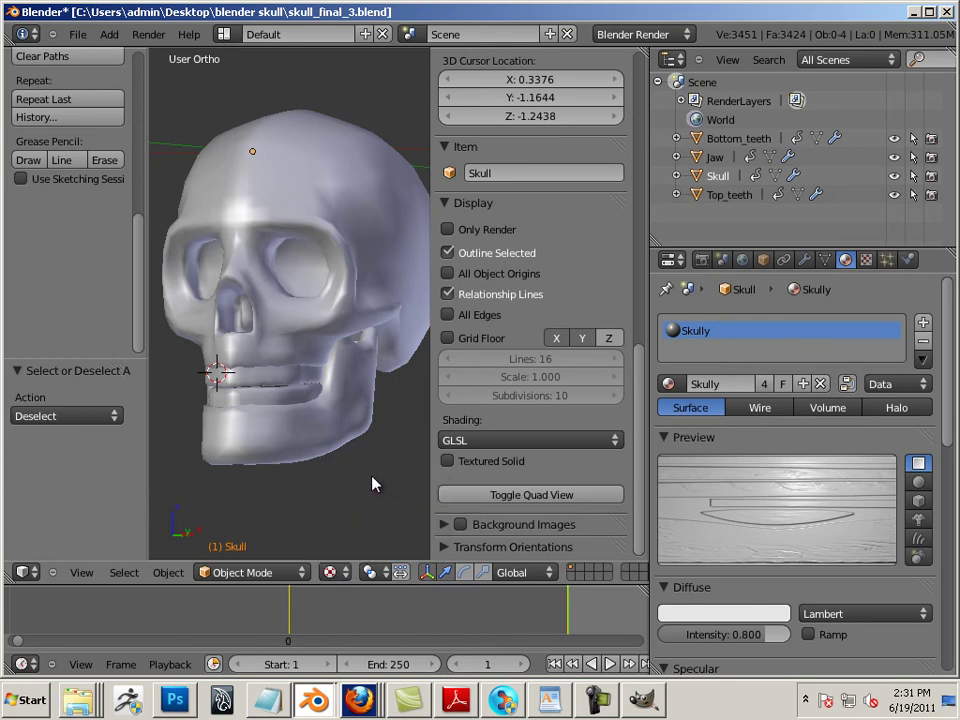
{"action": "key", "text": "alt+z"}
{"action": "left_click", "coordinate": [448, 462]}
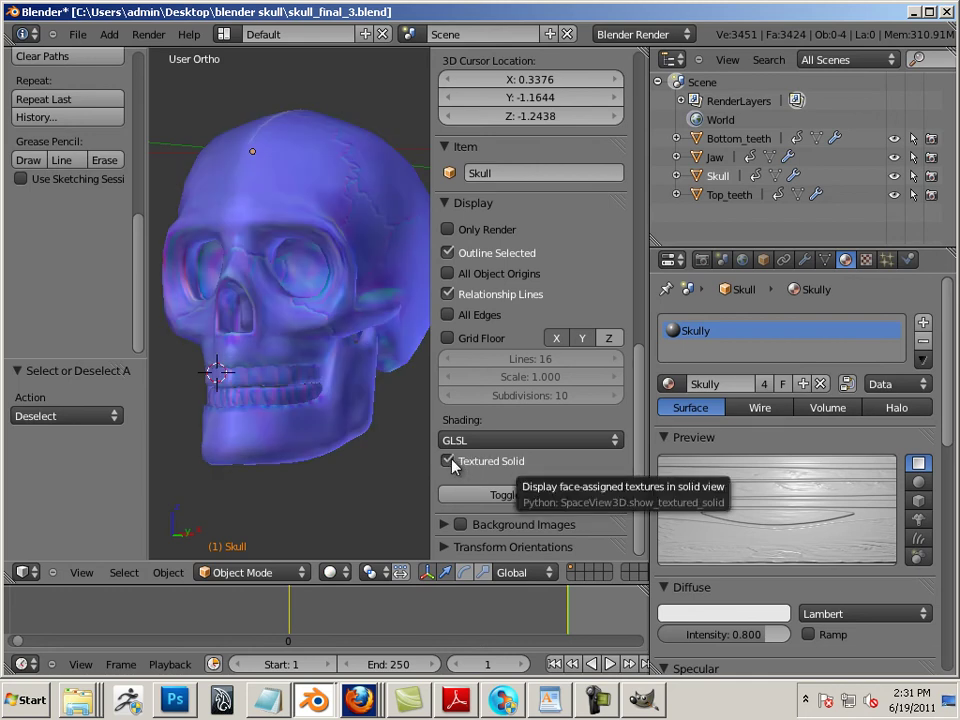
{"action": "left_click", "coordinate": [448, 462]}
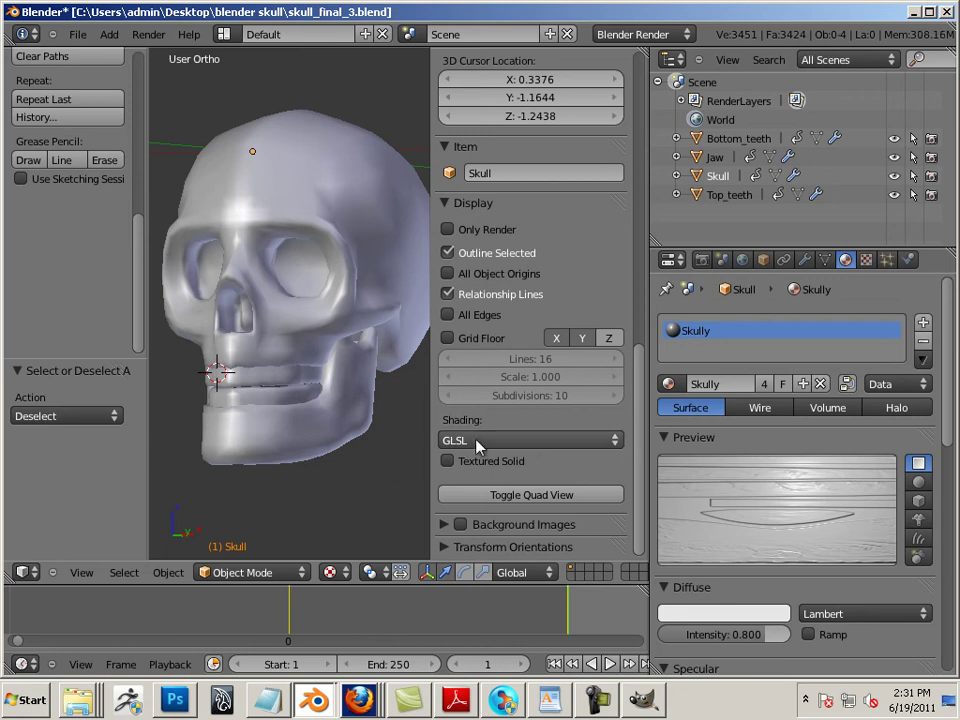
Step: Return to the Texture tab in the properties editor
{"action": "scroll", "coordinate": [765, 521], "scroll_direction": "down", "scroll_amount": 2}
{"action": "scroll", "coordinate": [765, 521], "scroll_direction": "up", "scroll_amount": 2}
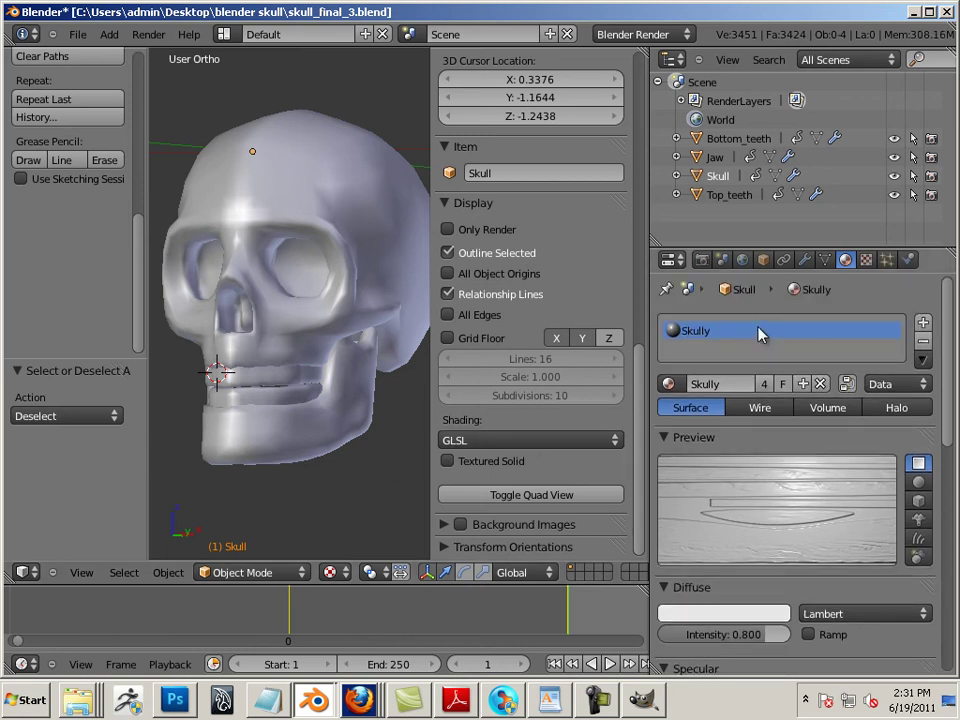
{"action": "left_click", "coordinate": [866, 260]}
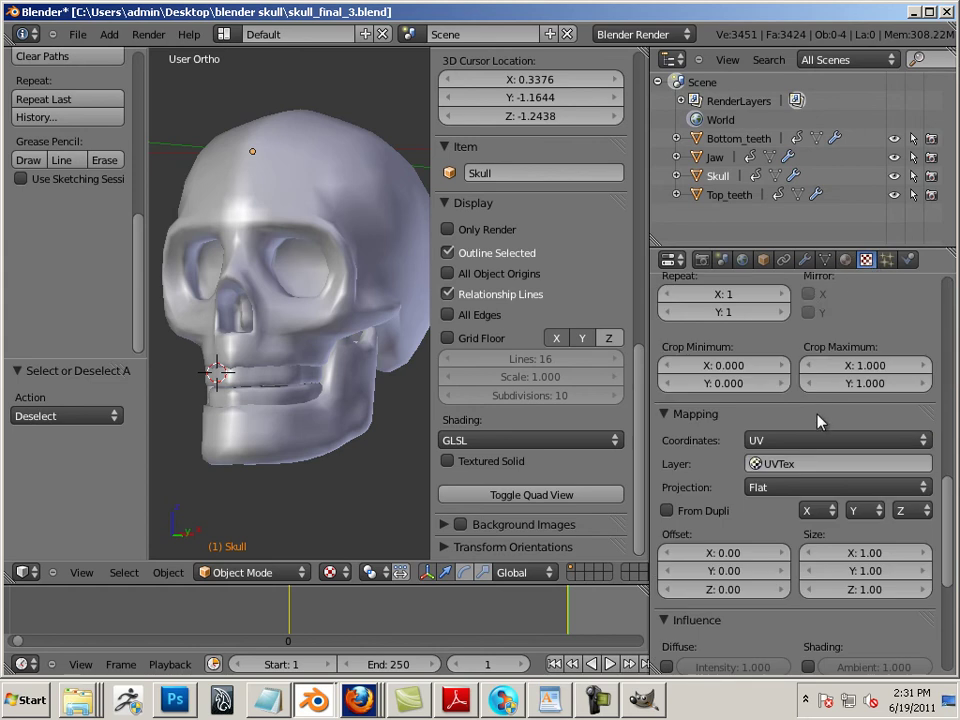
{"action": "scroll", "coordinate": [818, 423], "scroll_direction": "down", "scroll_amount": 5}
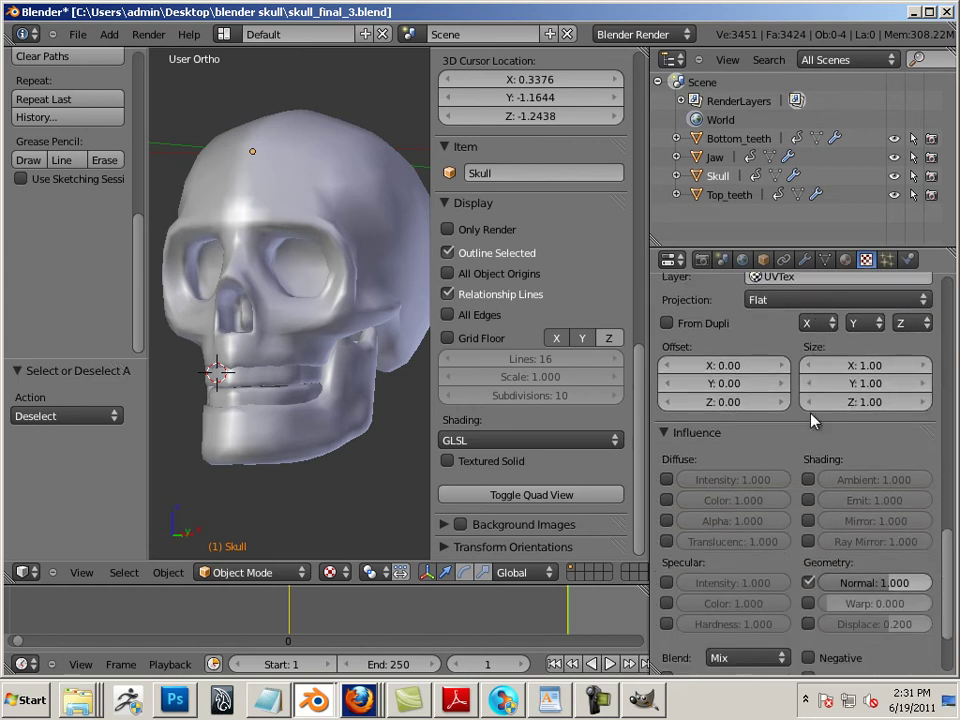
{"action": "scroll", "coordinate": [811, 423], "scroll_direction": "down", "scroll_amount": 3}
{"action": "scroll", "coordinate": [810, 420], "scroll_direction": "up", "scroll_amount": 10}
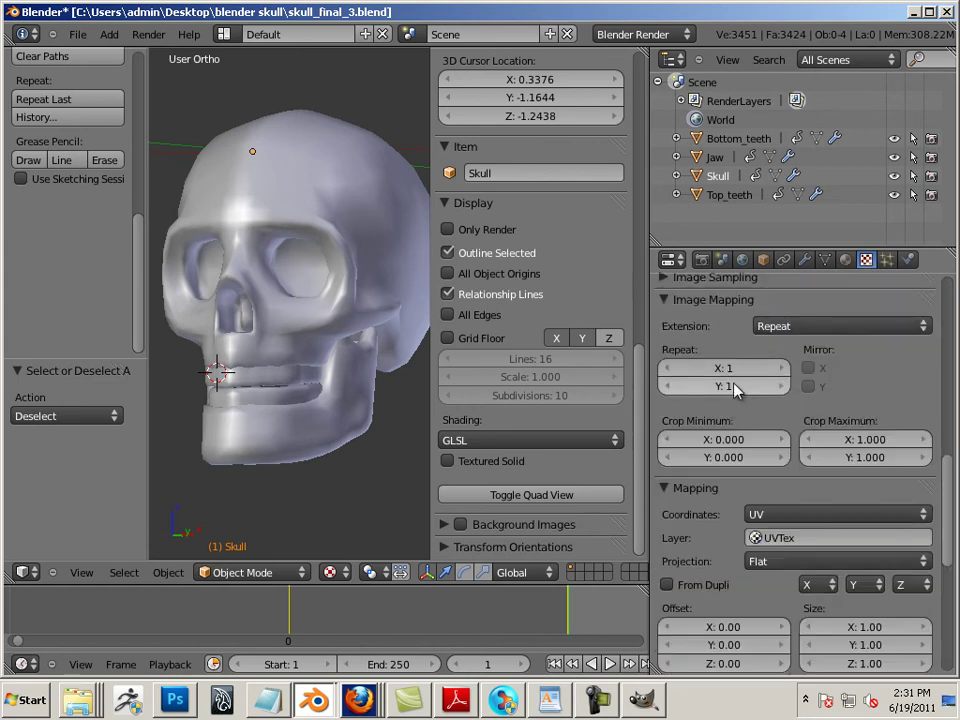
{"action": "scroll", "coordinate": [735, 390], "scroll_direction": "up", "scroll_amount": 8}
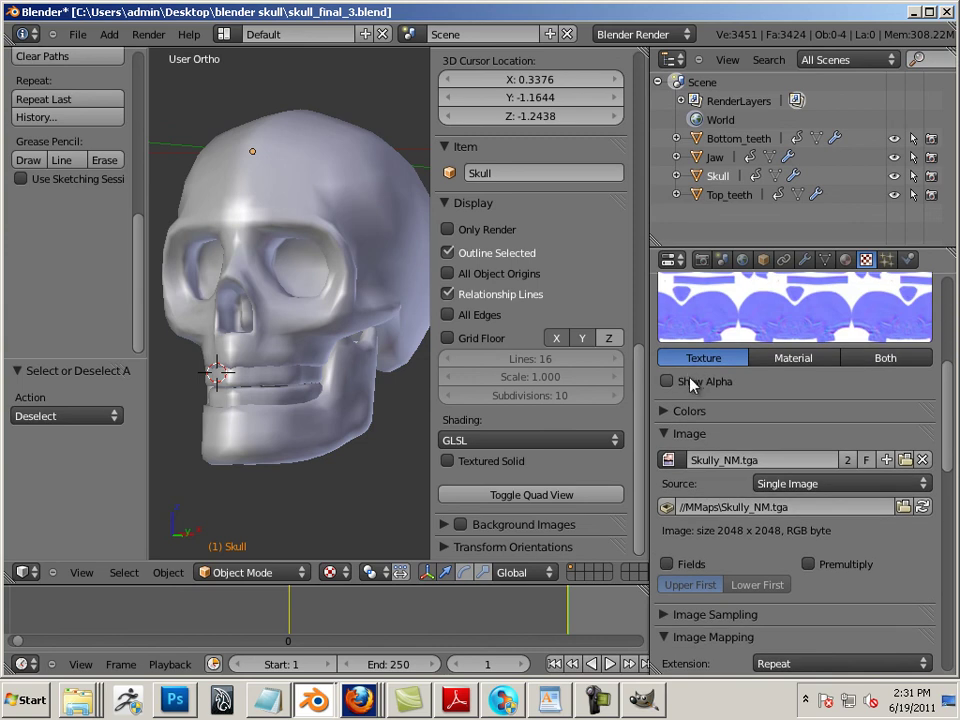
Step: Select the jaw, narrow the side panel, keep GLSL material shading, and open the File menu
{"action": "right_click", "coordinate": [374, 398]}
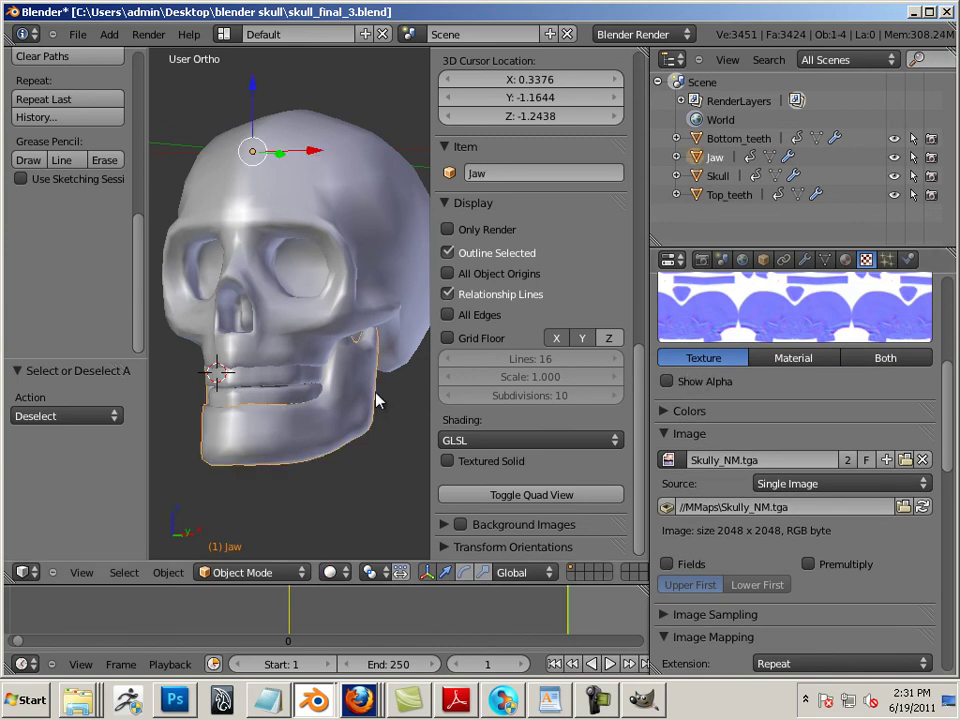
{"action": "left_click_drag", "start_coordinate": [430, 398], "coordinate": [525, 396]}
{"action": "left_click", "coordinate": [562, 446]}
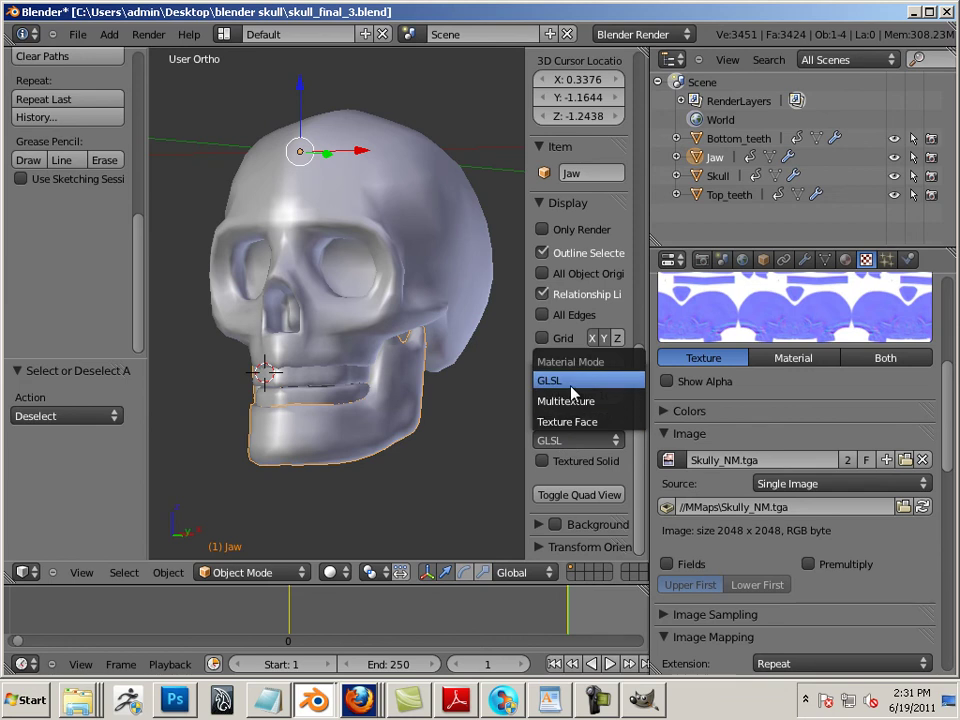
{"action": "left_click", "coordinate": [560, 380]}
{"action": "key", "text": "a"}
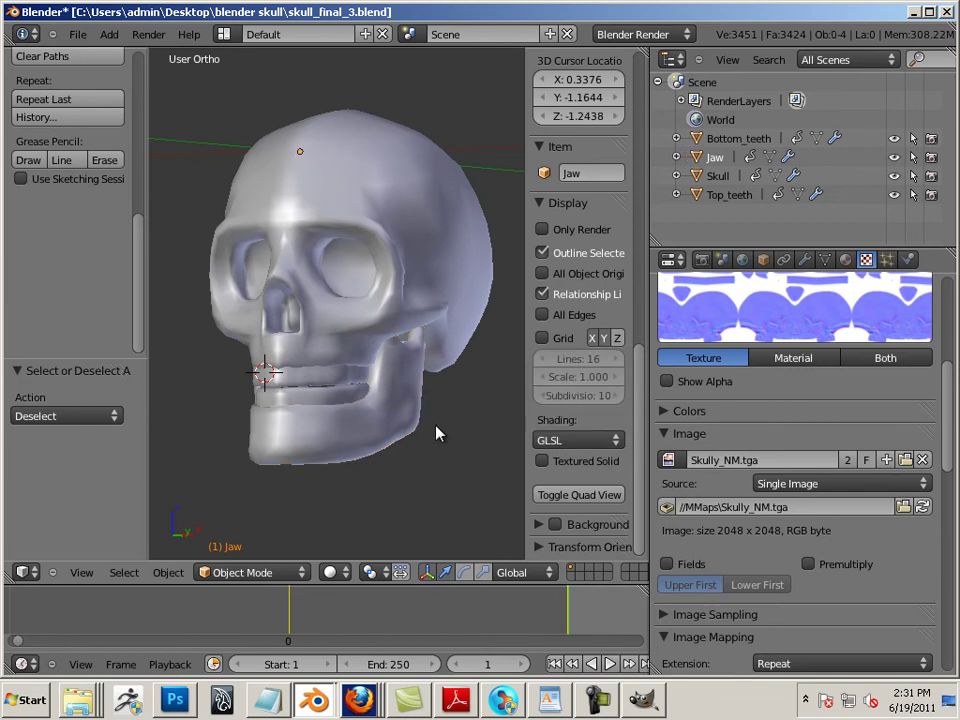
{"action": "right_click", "coordinate": [435, 434]}
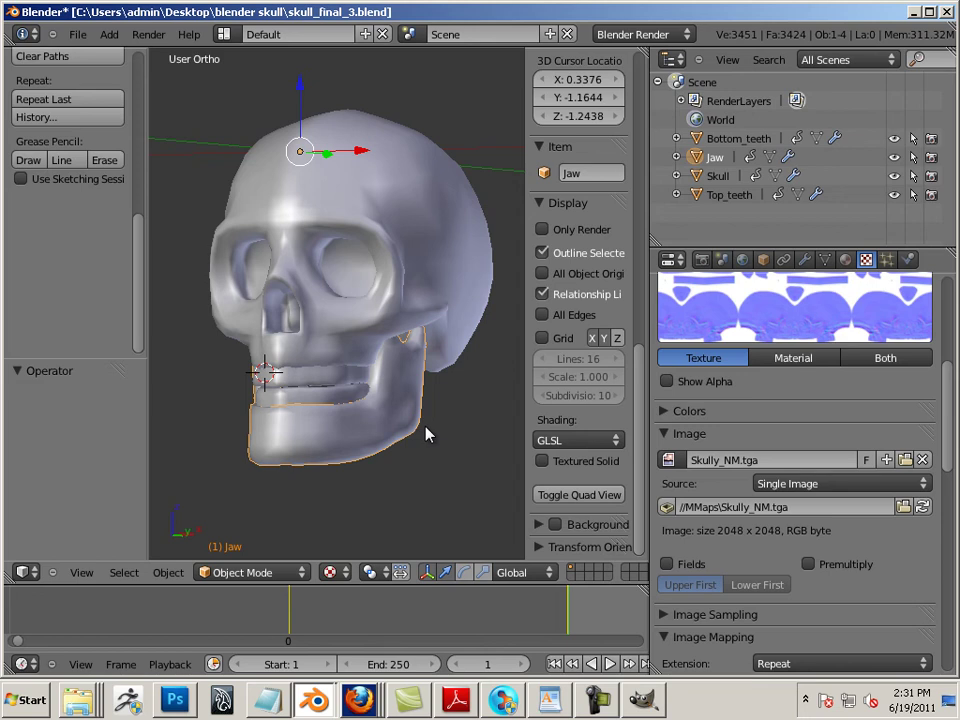
{"action": "key", "text": "a"}
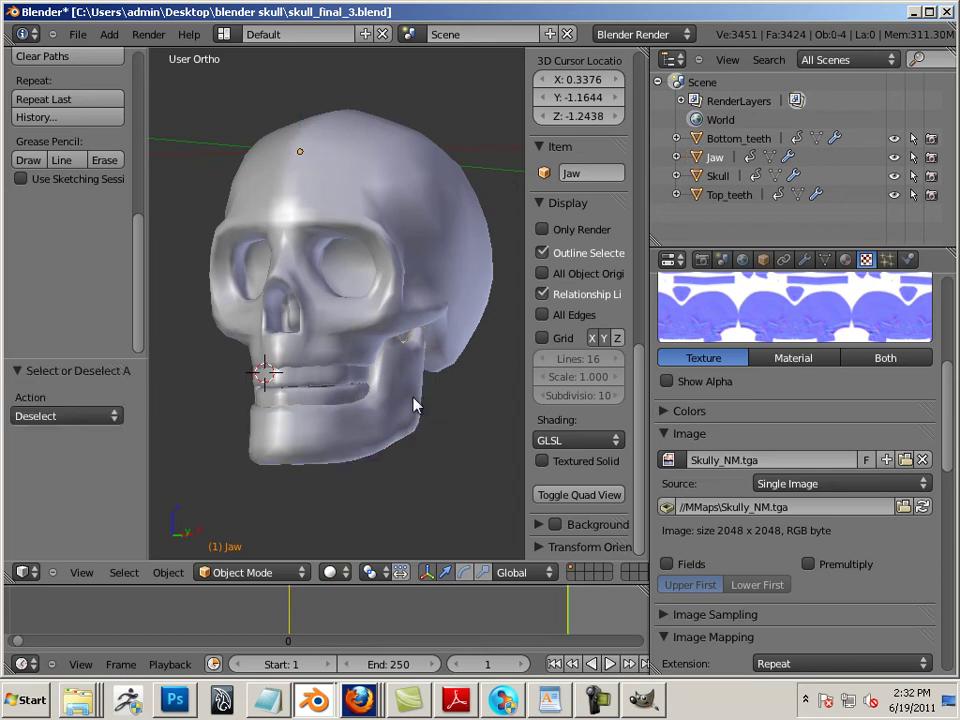
{"action": "left_click", "coordinate": [77, 34]}
Step: Choose Save As, enter the MMaps folder and save skull_final_3.blend there
{"action": "left_click", "coordinate": [105, 114]}
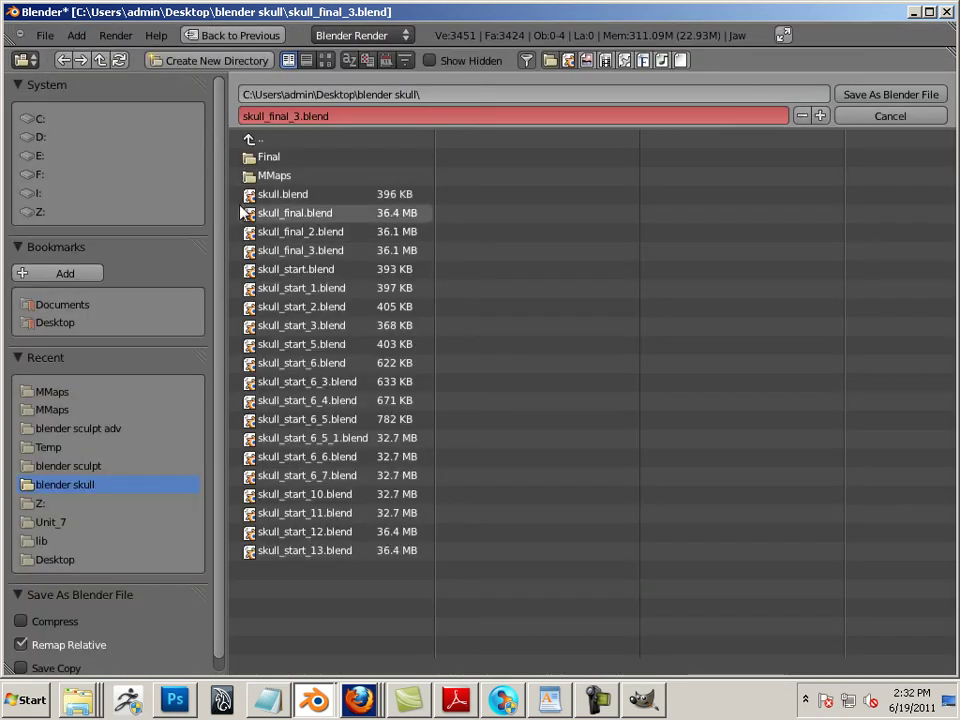
{"action": "left_click", "coordinate": [268, 175]}
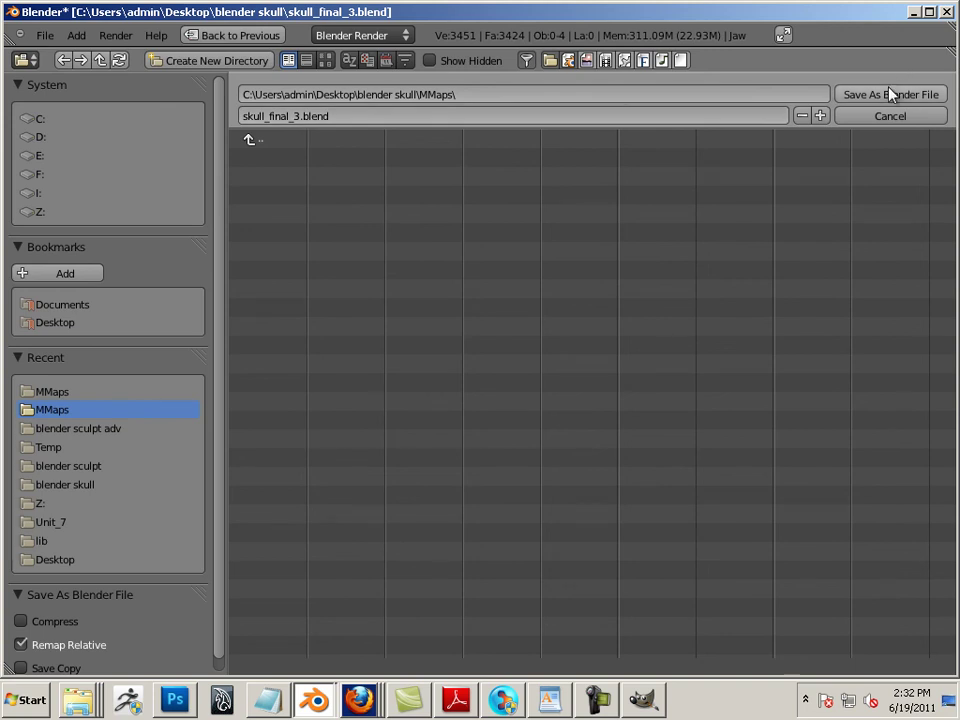
{"action": "left_click", "coordinate": [835, 94]}
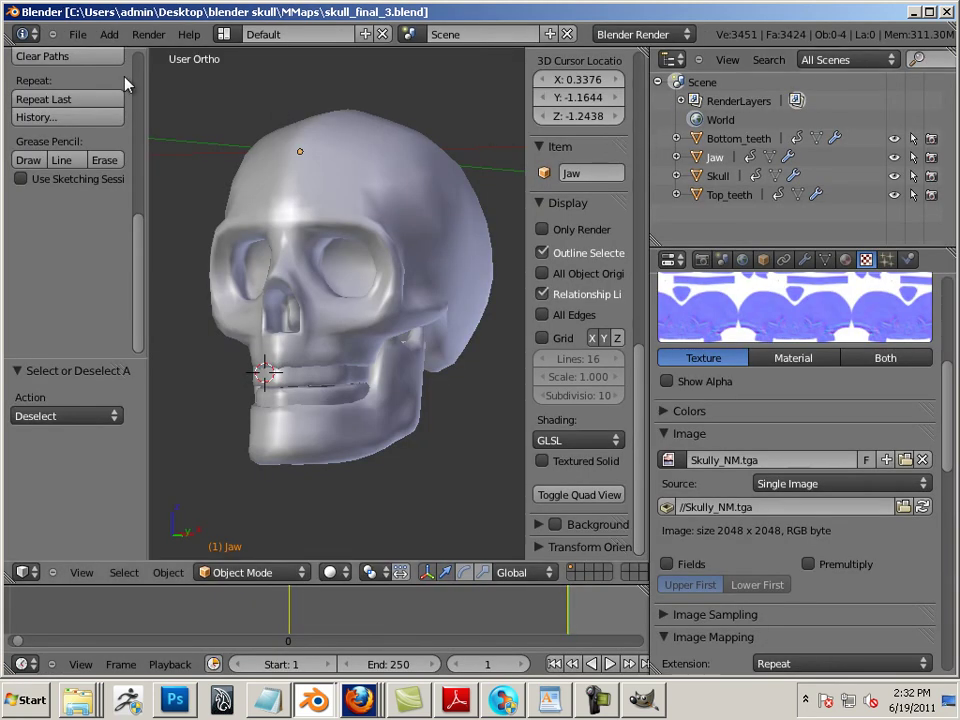
Step: Quit Blender, close Skully_NM.tga and quit GIMP, then relaunch Blender and view its Interaction presets
{"action": "left_click", "coordinate": [946, 14]}
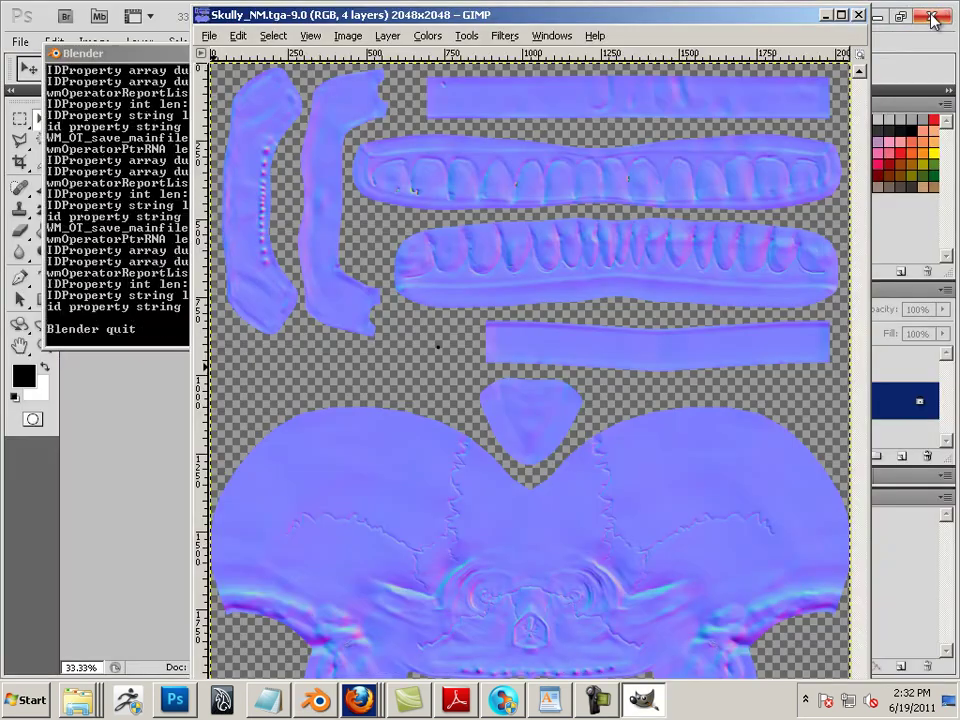
{"action": "left_click", "coordinate": [857, 14]}
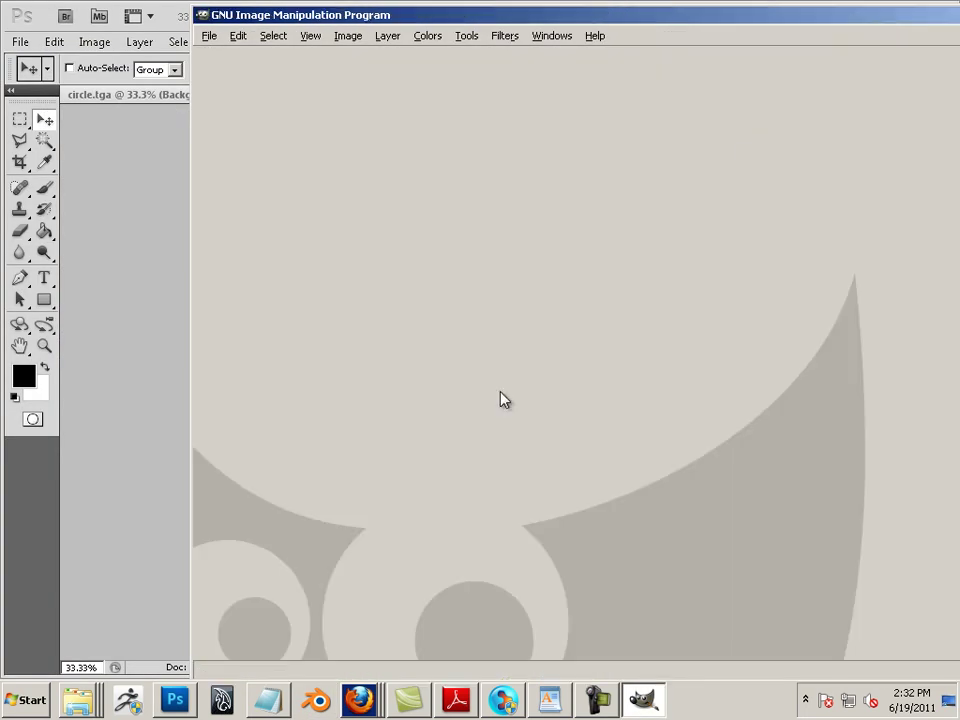
{"action": "key", "text": "ctrl+q"}
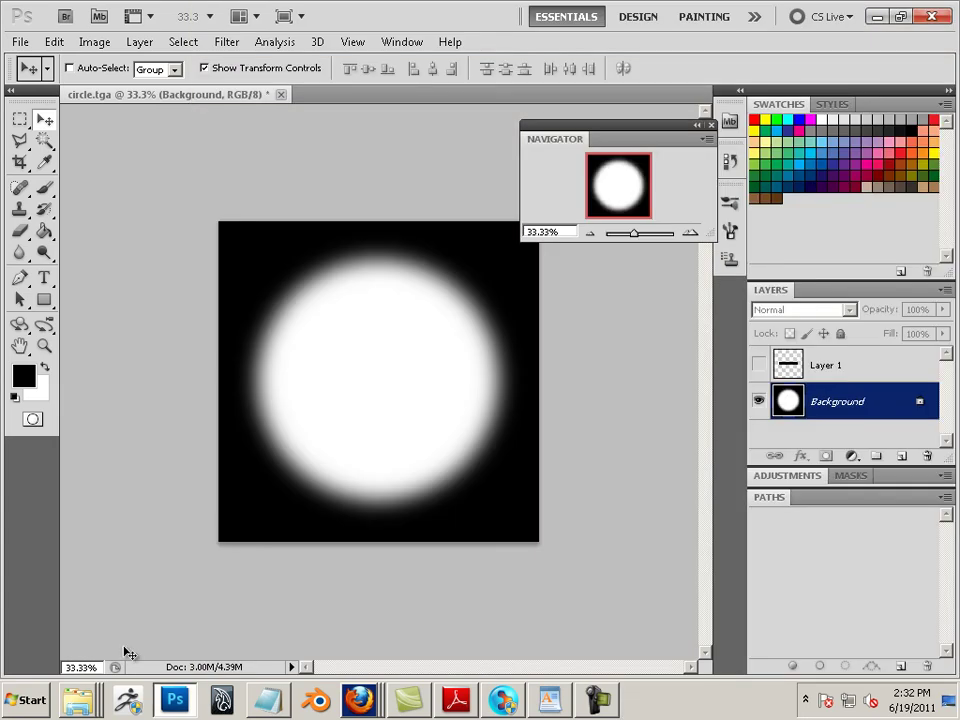
{"action": "left_click", "coordinate": [315, 700]}
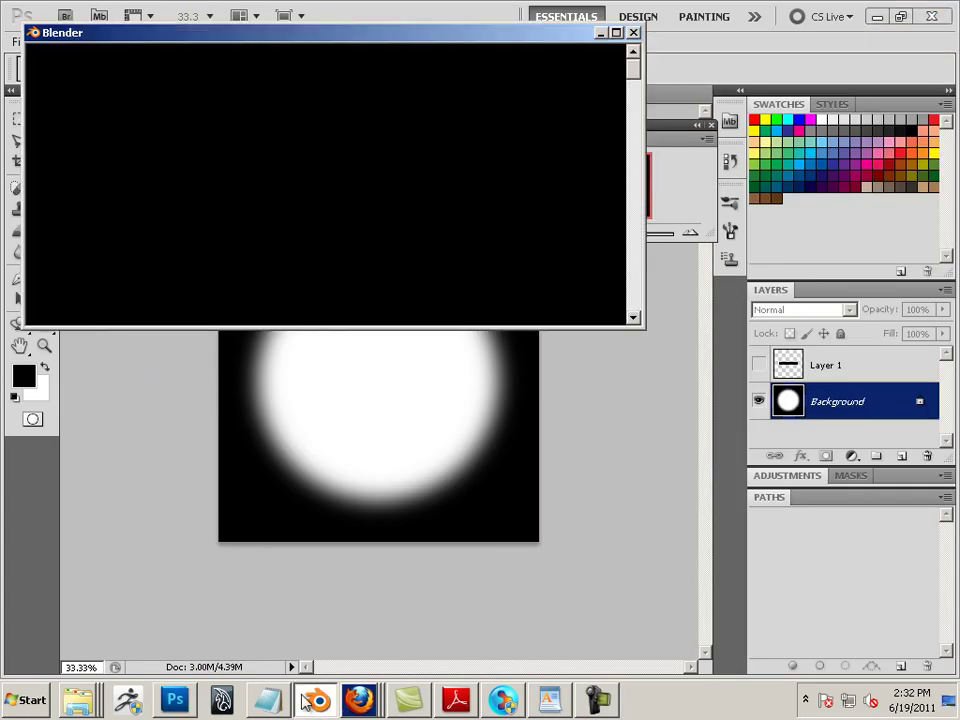
{"action": "left_click", "coordinate": [694, 399]}
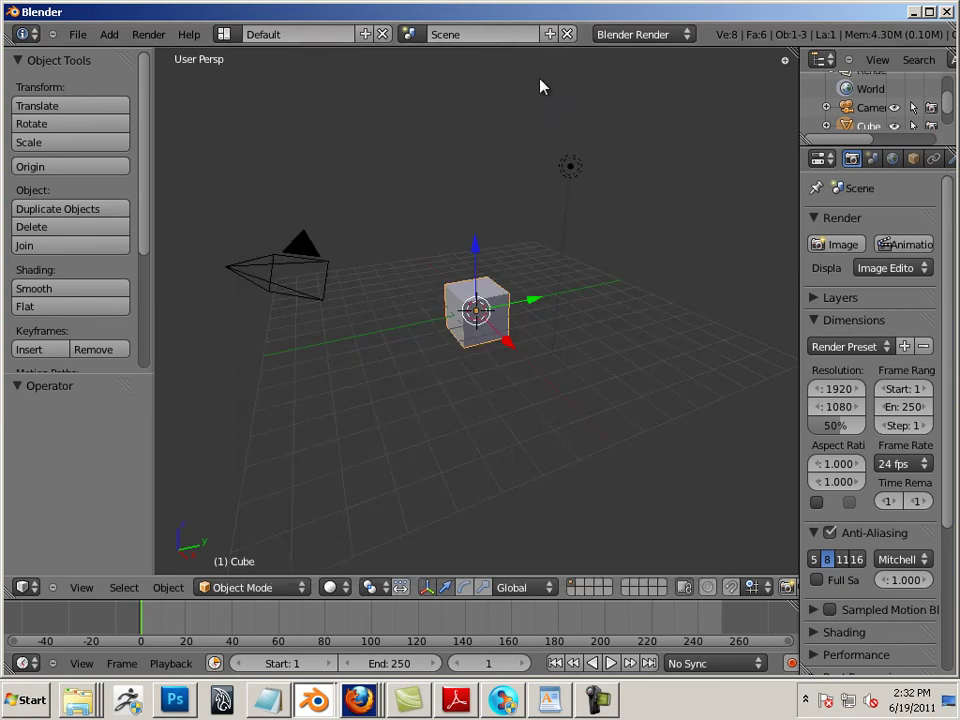
Step: Use File > Open to load skull_final_3.blend from the MMaps folder
{"action": "left_click", "coordinate": [75, 34]}
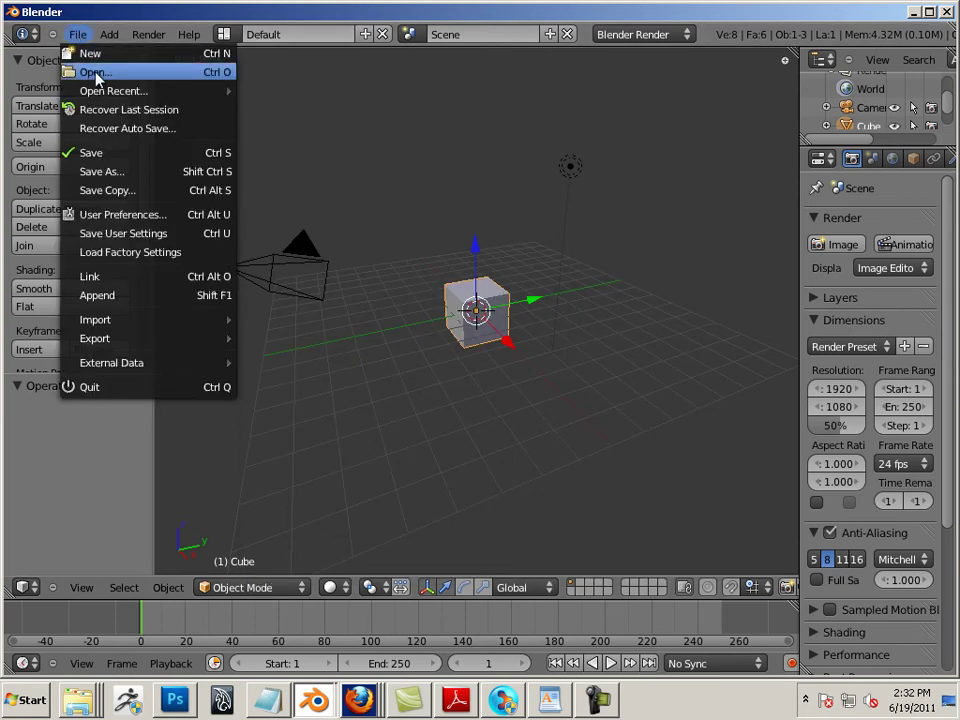
{"action": "left_click", "coordinate": [96, 74]}
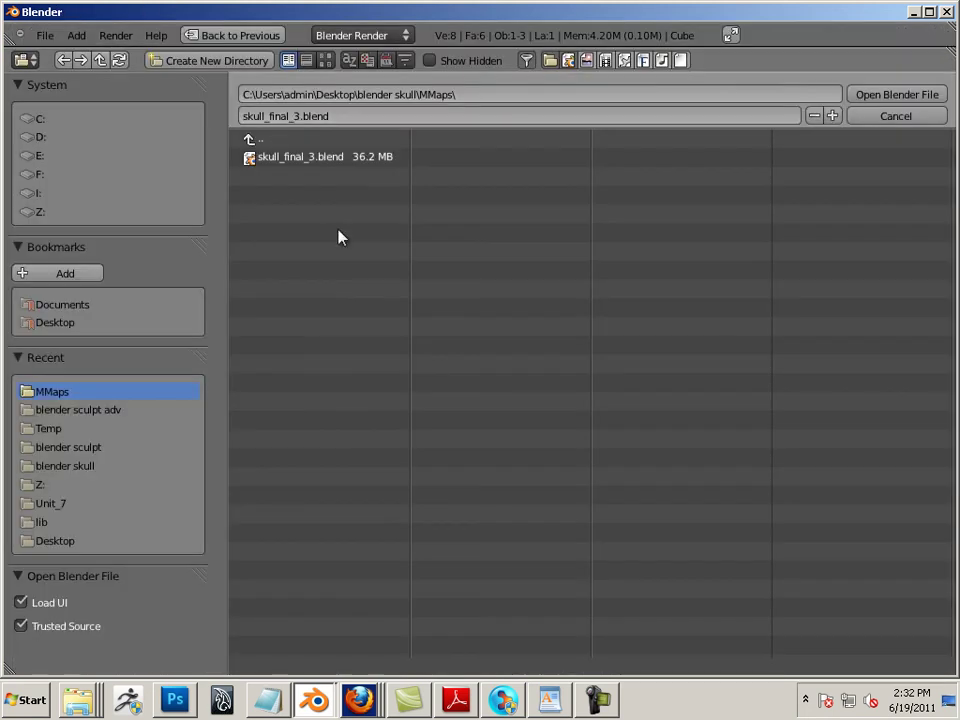
{"action": "left_click", "coordinate": [281, 160]}
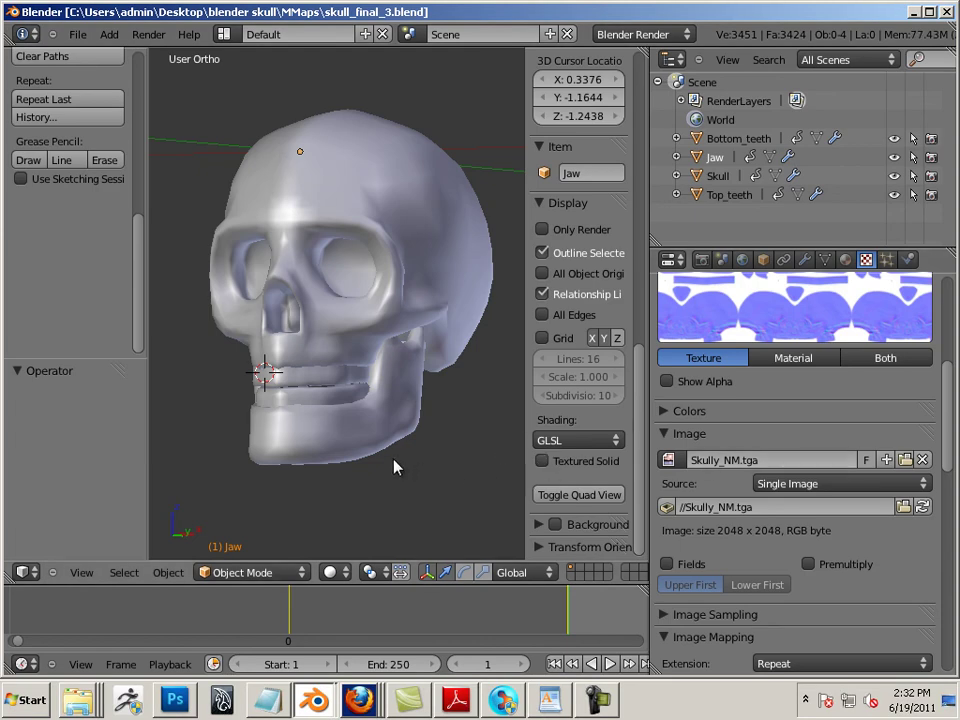
Step: Switch to textured shading, select the Jaw, and set the User Preferences input preset to Maya
{"action": "key", "text": "alt+z"}
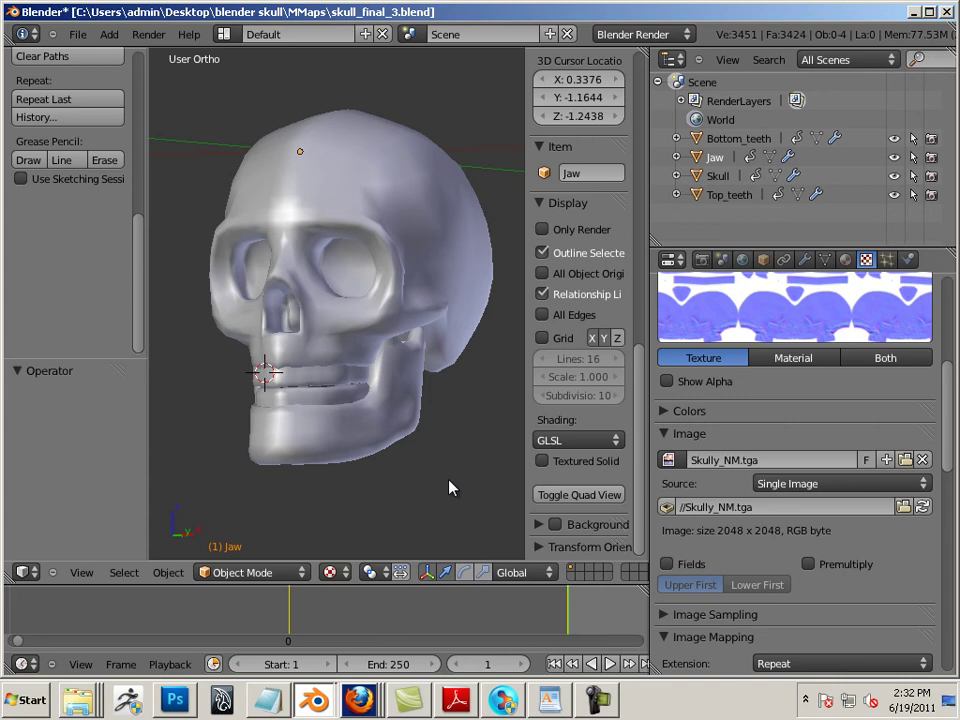
{"action": "right_click", "coordinate": [383, 471]}
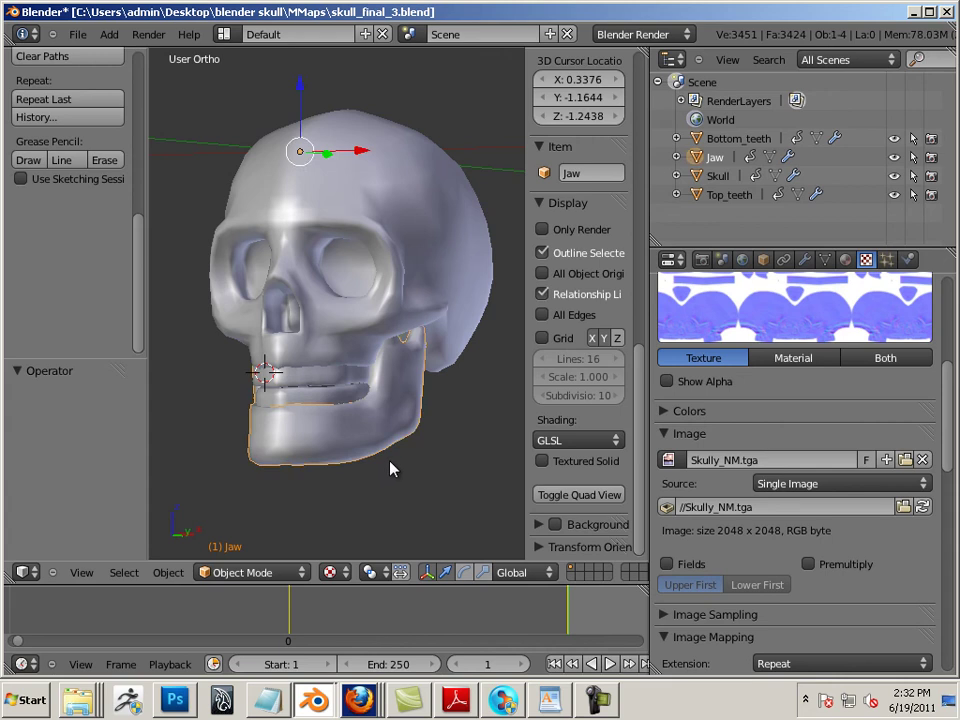
{"action": "left_click", "coordinate": [80, 36]}
{"action": "left_click", "coordinate": [137, 215]}
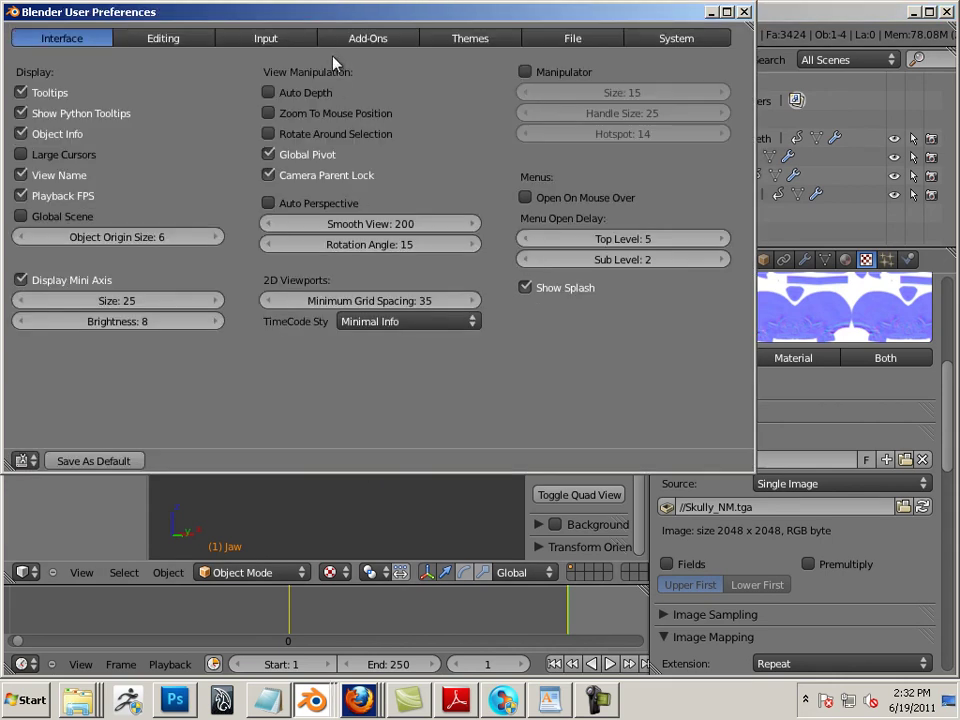
{"action": "left_click", "coordinate": [285, 40]}
{"action": "left_click", "coordinate": [306, 74]}
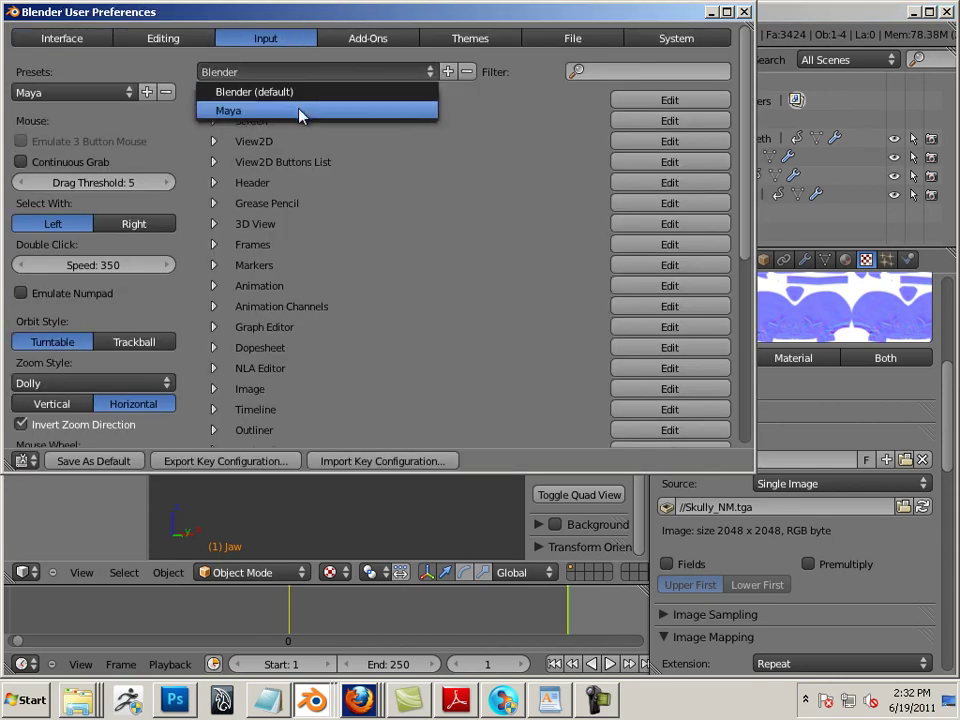
{"action": "left_click", "coordinate": [300, 112]}
{"action": "left_click", "coordinate": [744, 12]}
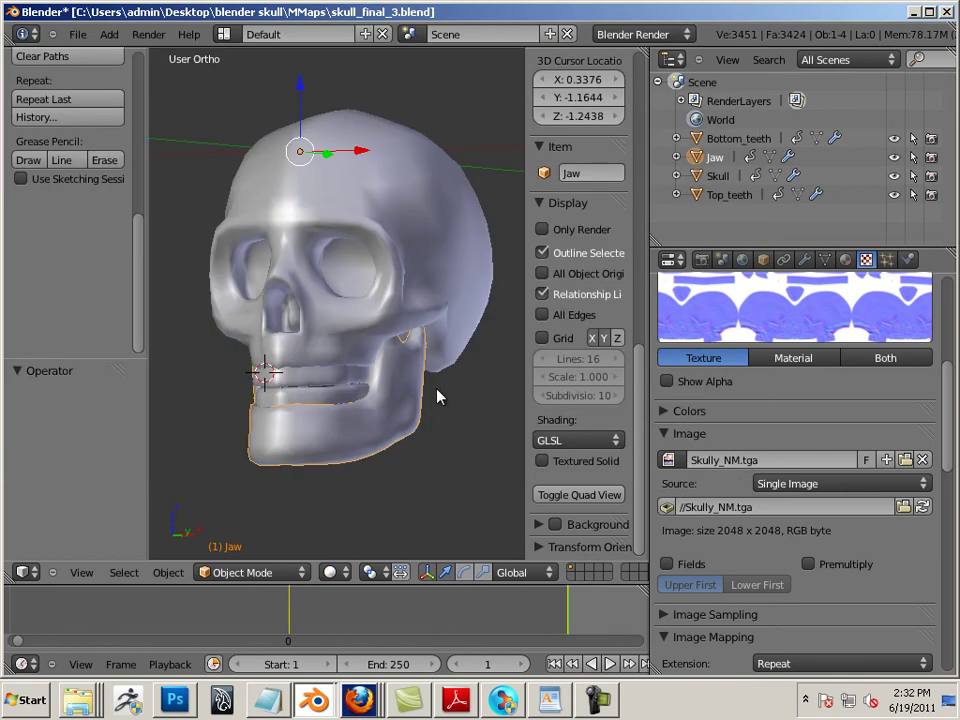
Step: Set the maximum draw type to Textured for the Jaw, Bottom_teeth and Skull objects
{"action": "left_click_drag", "start_coordinate": [492, 478], "coordinate": [448, 497], "text": "alt"}
{"action": "scroll", "coordinate": [452, 498], "scroll_direction": "up", "scroll_amount": 3}
{"action": "middle_click_drag", "start_coordinate": [456, 499], "coordinate": [461, 450], "text": "alt"}
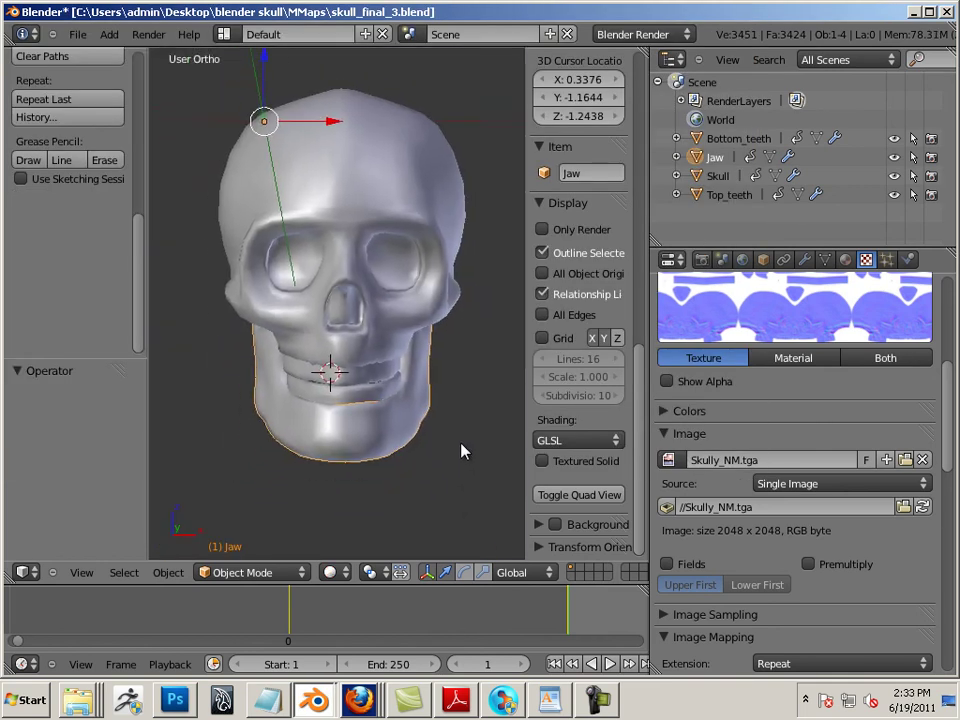
{"action": "left_click", "coordinate": [763, 260]}
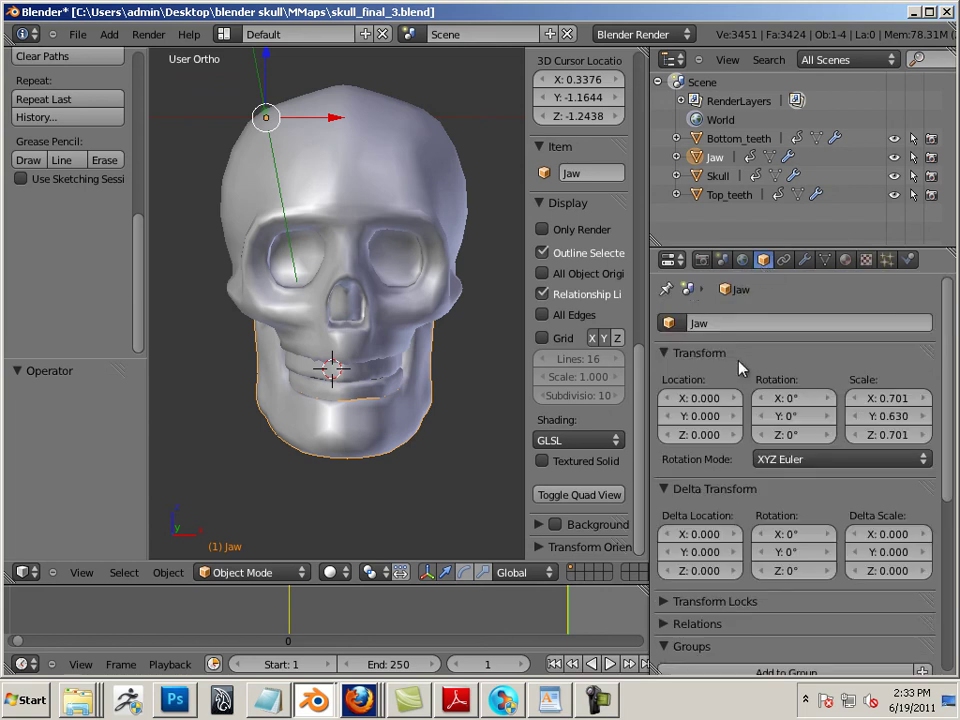
{"action": "scroll", "coordinate": [680, 368], "scroll_direction": "down", "scroll_amount": 6}
{"action": "left_click", "coordinate": [748, 429]}
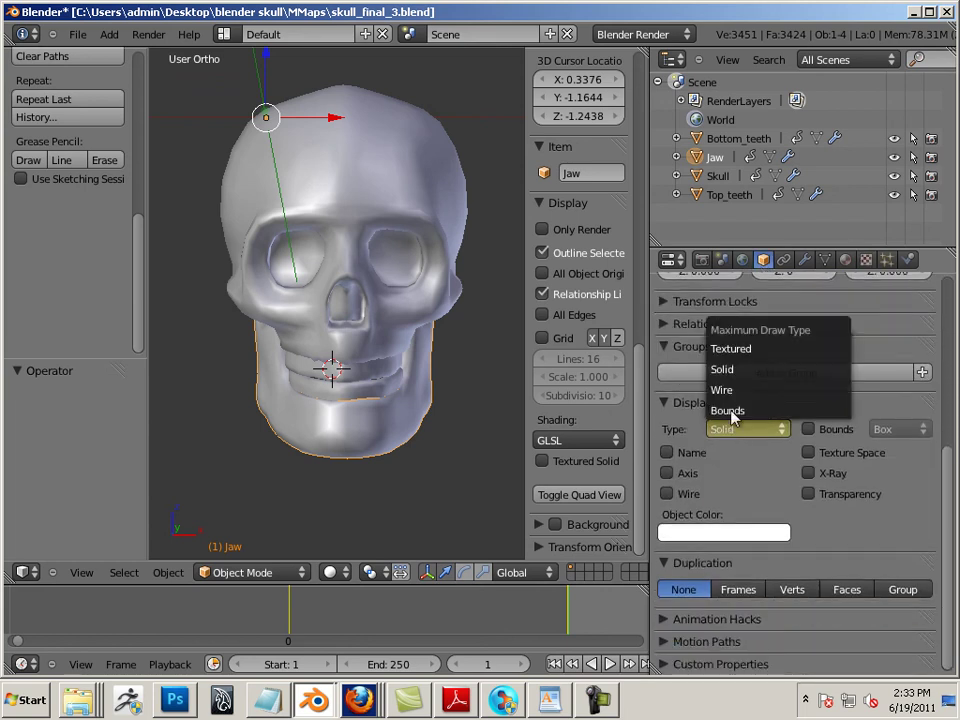
{"action": "left_click", "coordinate": [740, 346]}
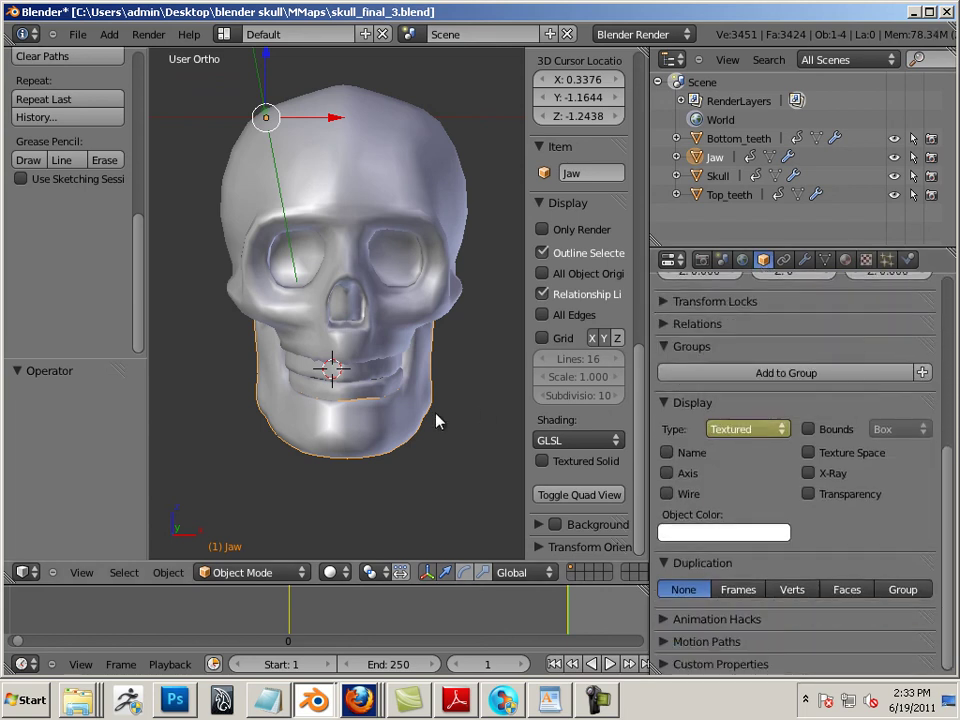
{"action": "right_click", "coordinate": [379, 392]}
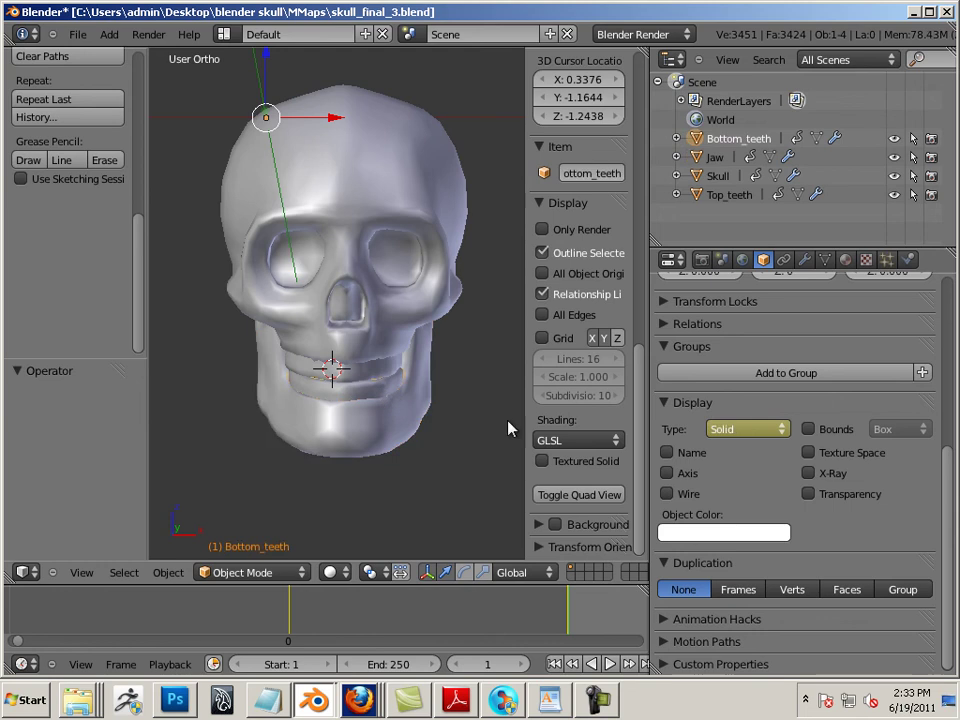
{"action": "left_click", "coordinate": [730, 430]}
{"action": "left_click", "coordinate": [731, 348]}
{"action": "right_click", "coordinate": [443, 369]}
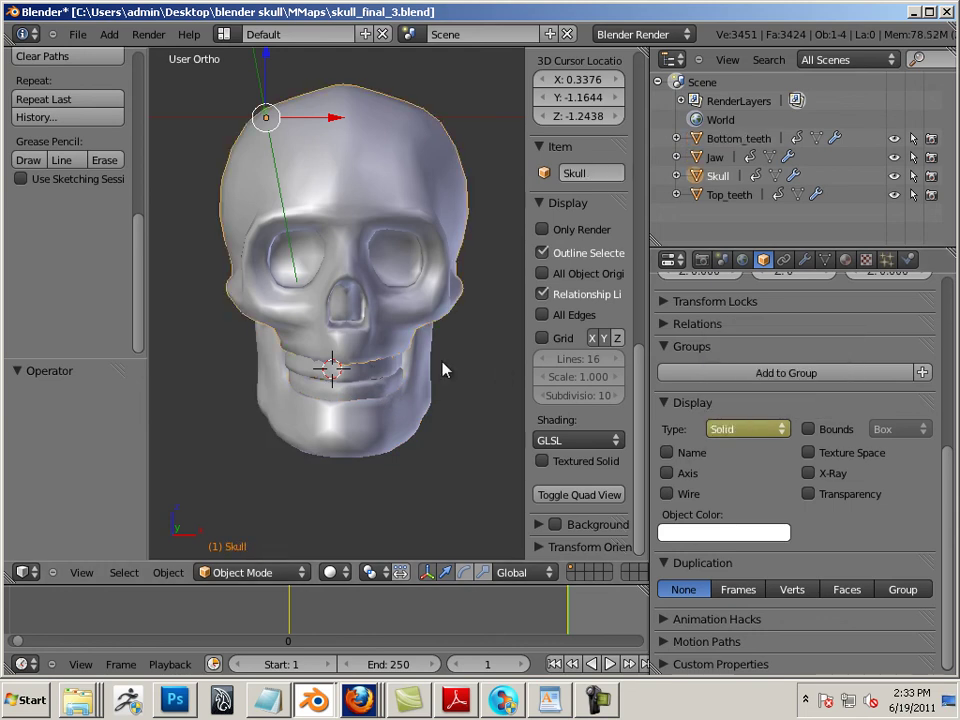
{"action": "left_click", "coordinate": [748, 429]}
{"action": "left_click", "coordinate": [731, 348]}
Step: Confirm Bottom_teeth is Textured, switch to textured shading, and set Top_teeth's draw type to Textured
{"action": "right_click", "coordinate": [379, 392]}
{"action": "left_click", "coordinate": [748, 429]}
{"action": "left_click", "coordinate": [731, 348]}
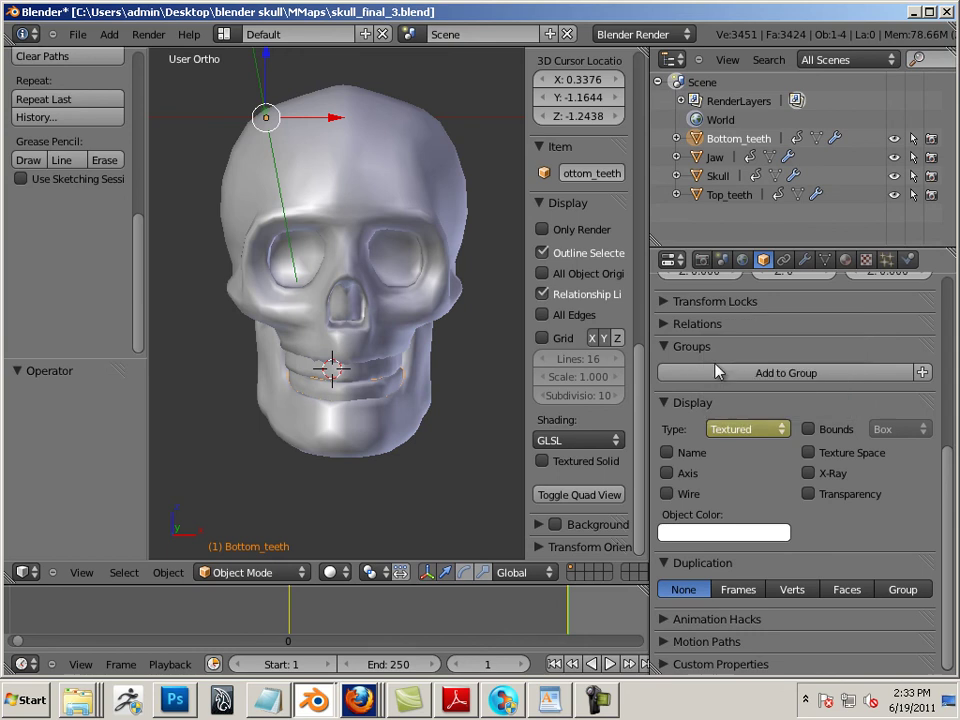
{"action": "key", "text": "a"}
{"action": "middle_click_drag", "start_coordinate": [467, 505], "coordinate": [396, 435]}
{"action": "right_click", "coordinate": [396, 435]}
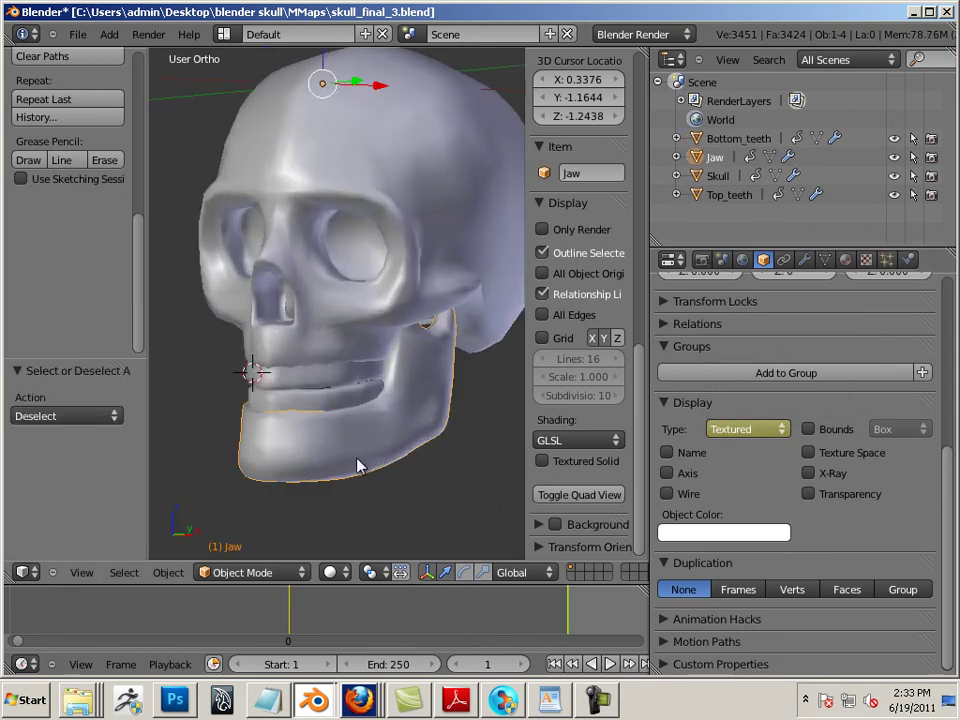
{"action": "key", "text": "alt+z"}
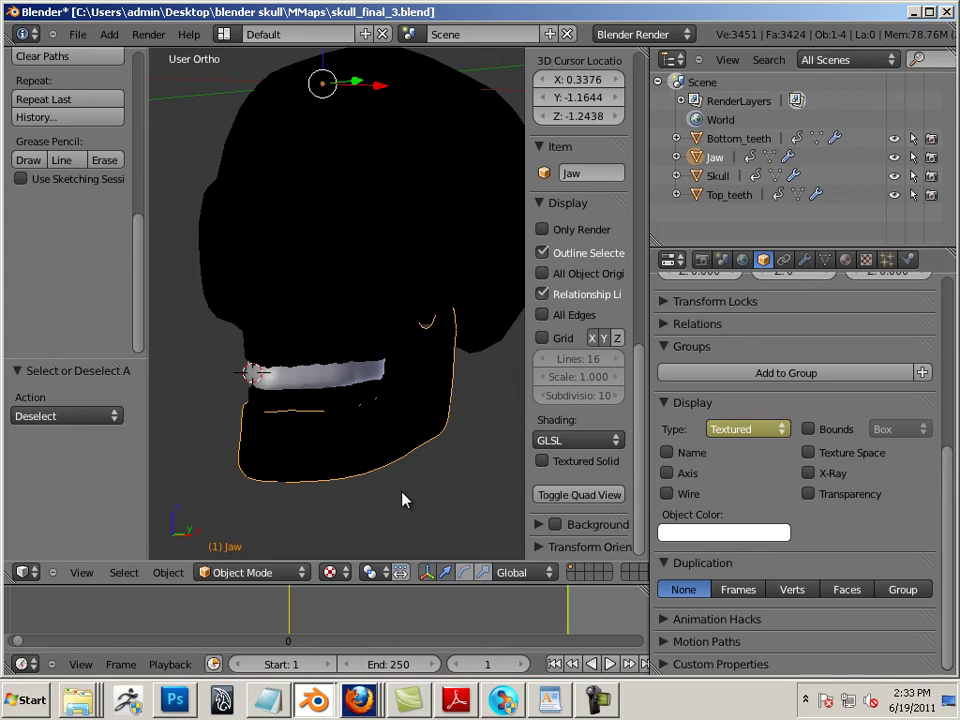
{"action": "right_click", "coordinate": [332, 378]}
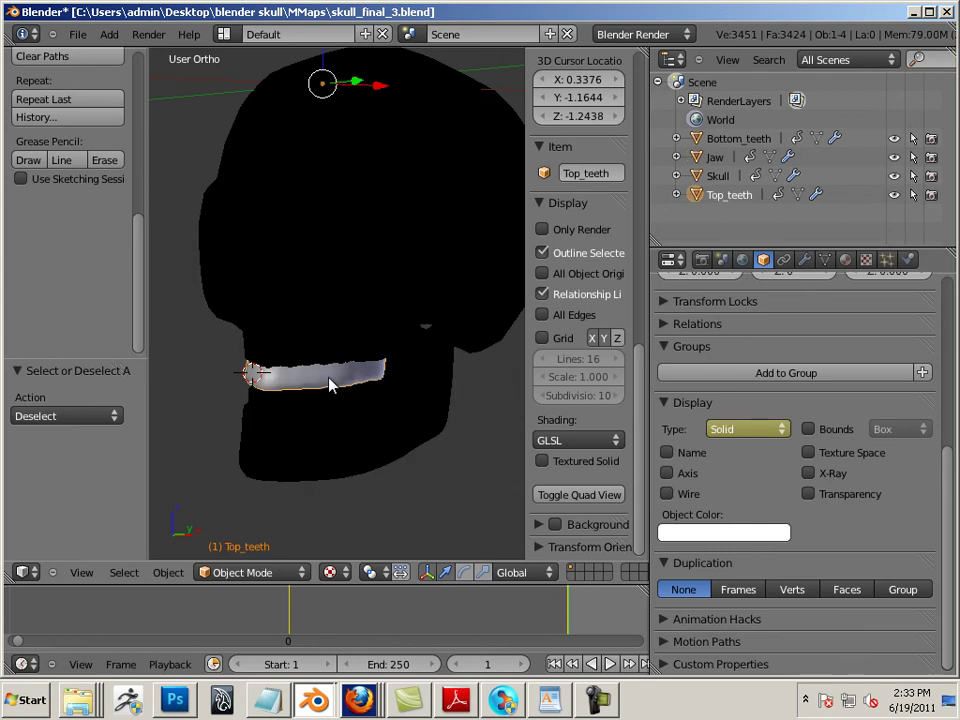
{"action": "left_click", "coordinate": [740, 428]}
{"action": "left_click", "coordinate": [739, 352]}
{"action": "right_click", "coordinate": [385, 448]}
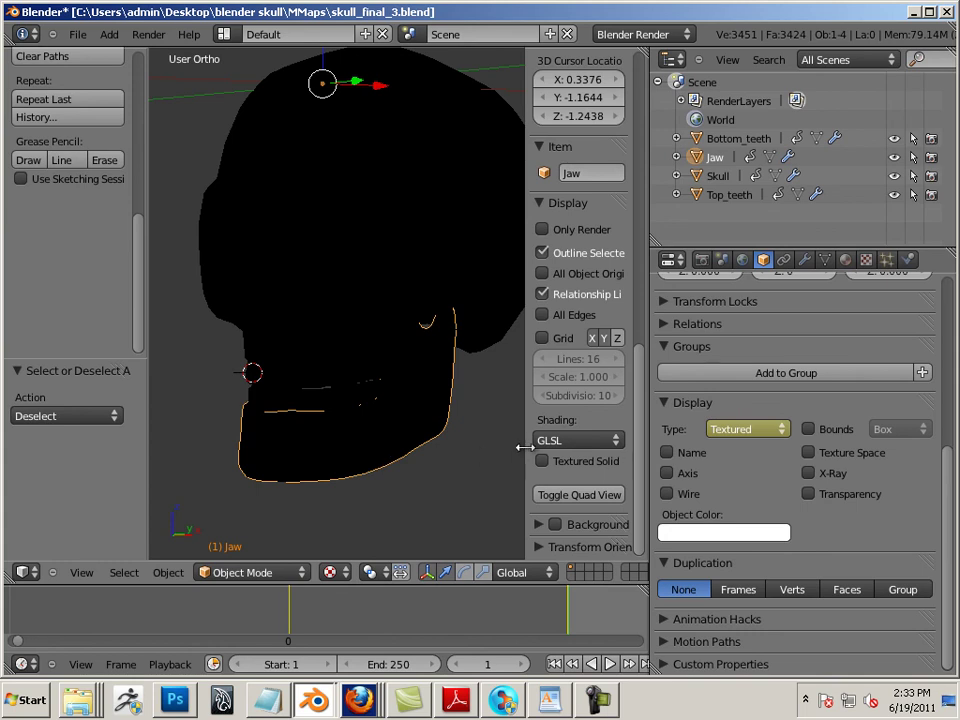
Step: Widen the side panel, open the Material tab showing Skully, and toggle back to solid shading
{"action": "left_click_drag", "start_coordinate": [524, 447], "coordinate": [455, 450]}
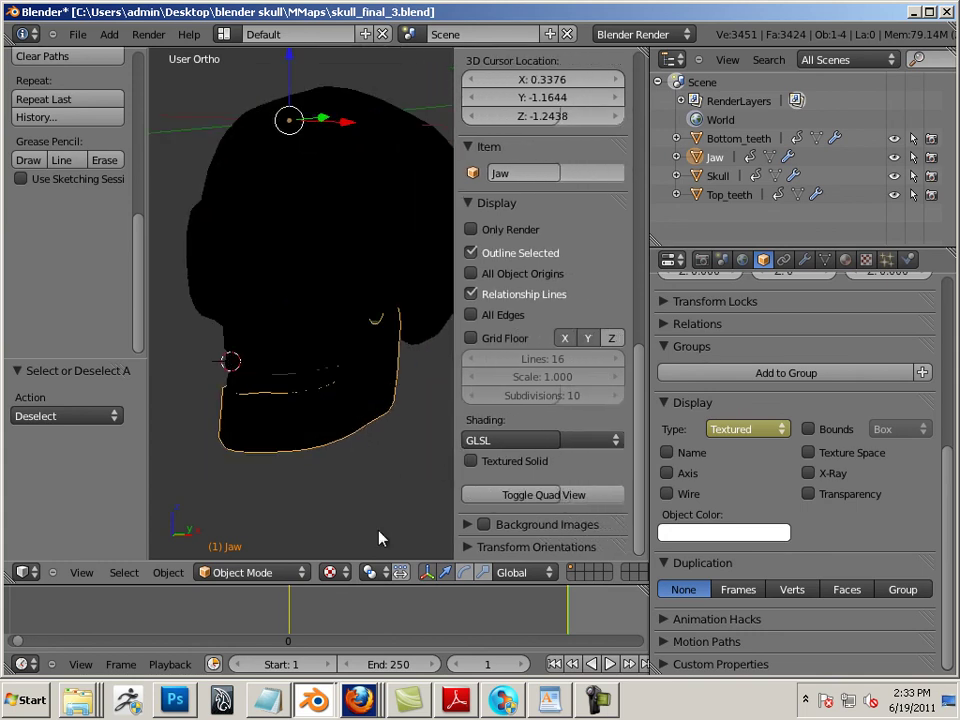
{"action": "left_click", "coordinate": [333, 572]}
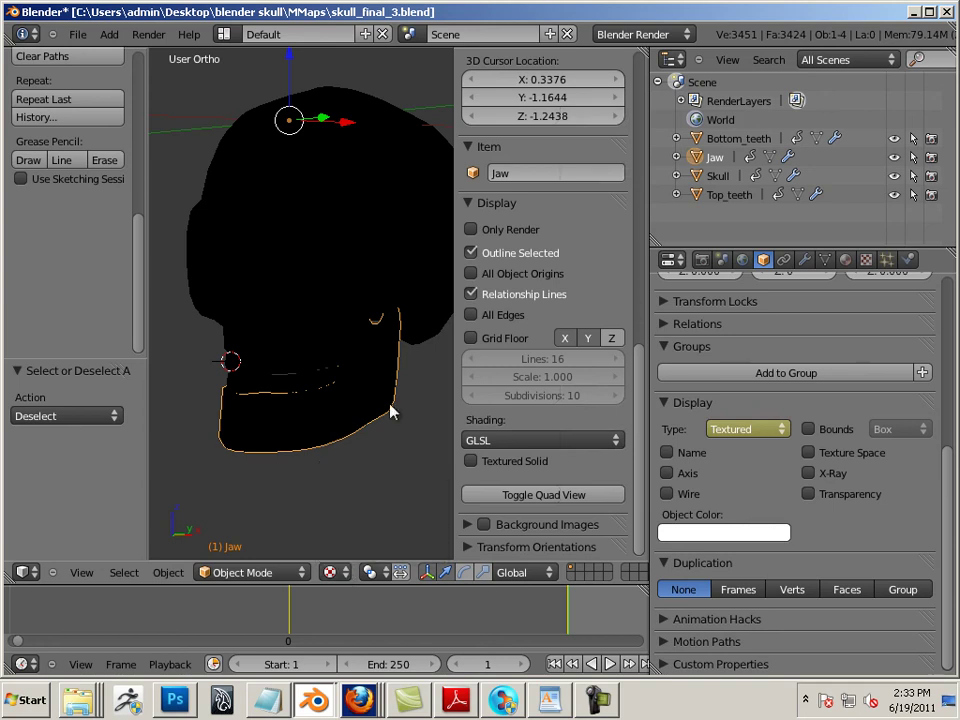
{"action": "left_click", "coordinate": [847, 259]}
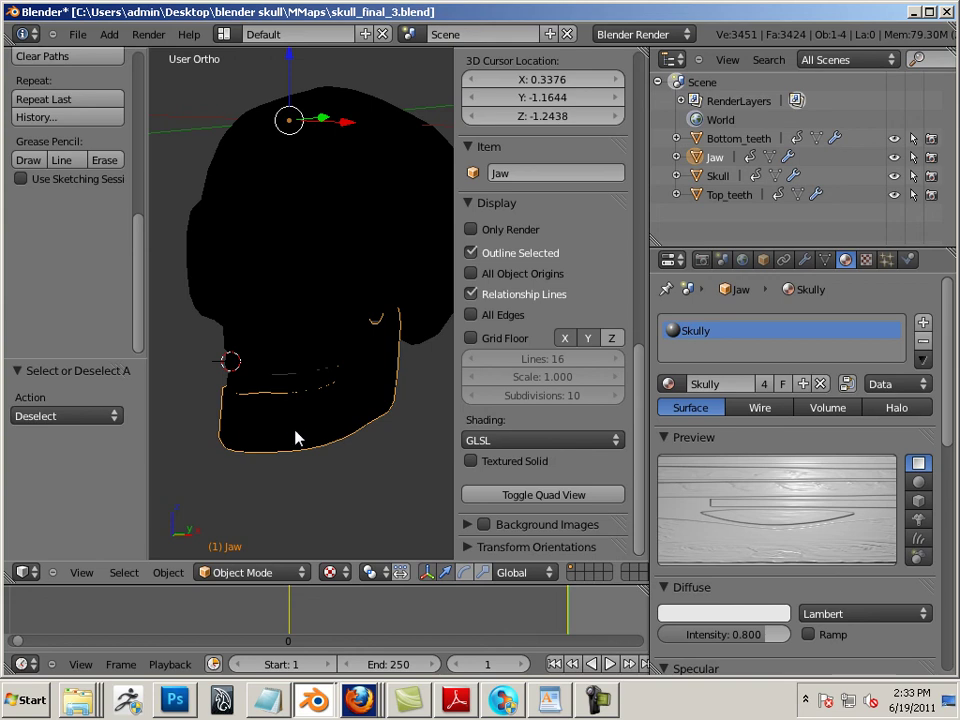
{"action": "key", "text": "alt+z"}
{"action": "key", "text": "alt+z"}
{"action": "key", "text": "alt+z"}
{"action": "key", "text": "alt+z"}
{"action": "key", "text": "alt+z"}
{"action": "key", "text": "alt+z"}
{"action": "key", "text": "alt+z"}
{"action": "key", "text": "alt+z"}
{"action": "key", "text": "alt+z"}
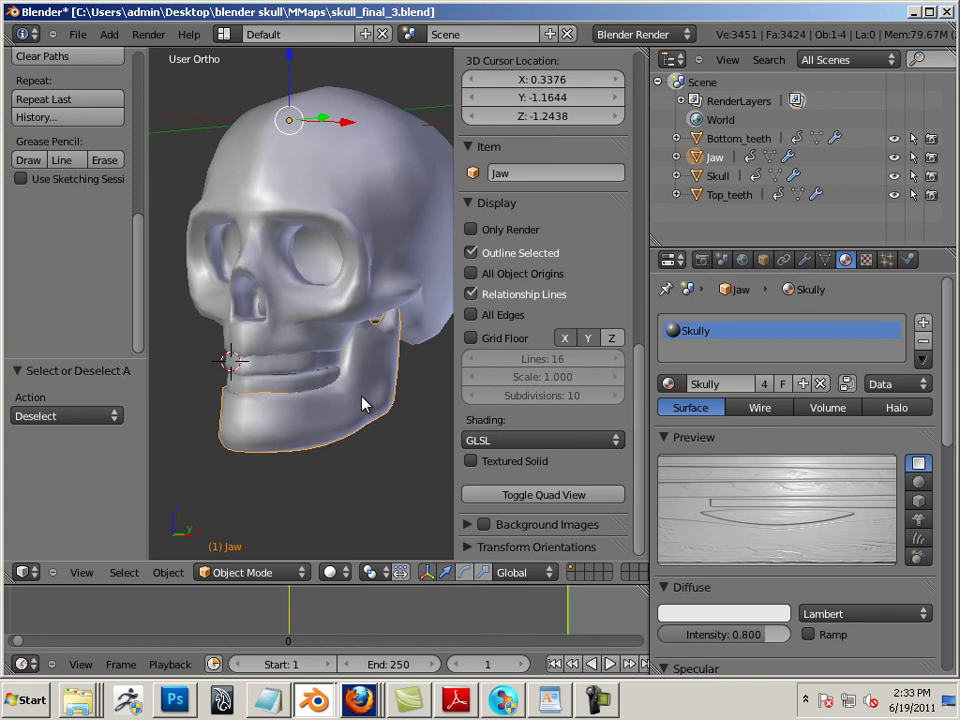
Step: In Edit Mode, assign the Skully material to the Jaw and all Bottom_teeth faces
{"action": "key", "text": "Tab"}
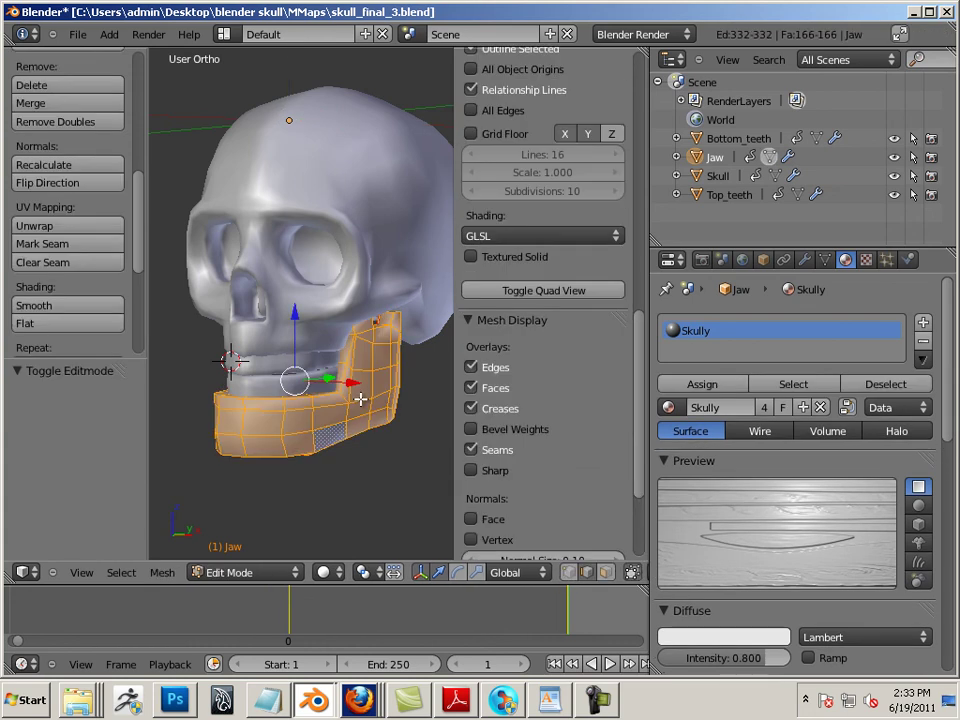
{"action": "left_click", "coordinate": [700, 384]}
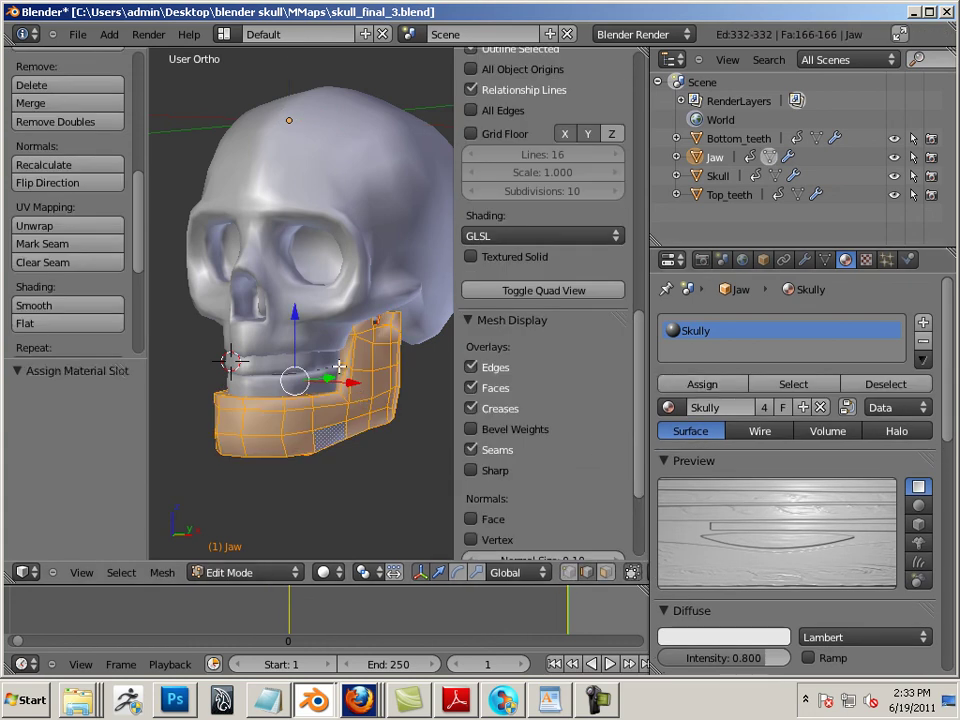
{"action": "right_click", "coordinate": [268, 389]}
{"action": "key", "text": "Tab"}
{"action": "right_click", "coordinate": [254, 388]}
{"action": "key", "text": "Tab"}
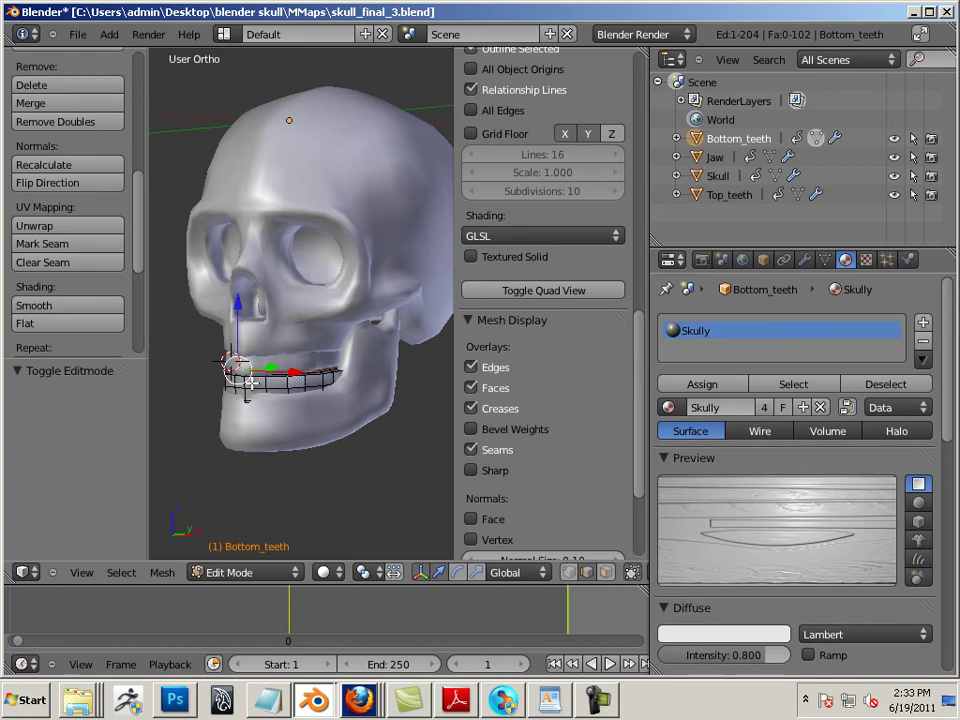
{"action": "scroll", "coordinate": [604, 429], "scroll_direction": "down", "scroll_amount": 5}
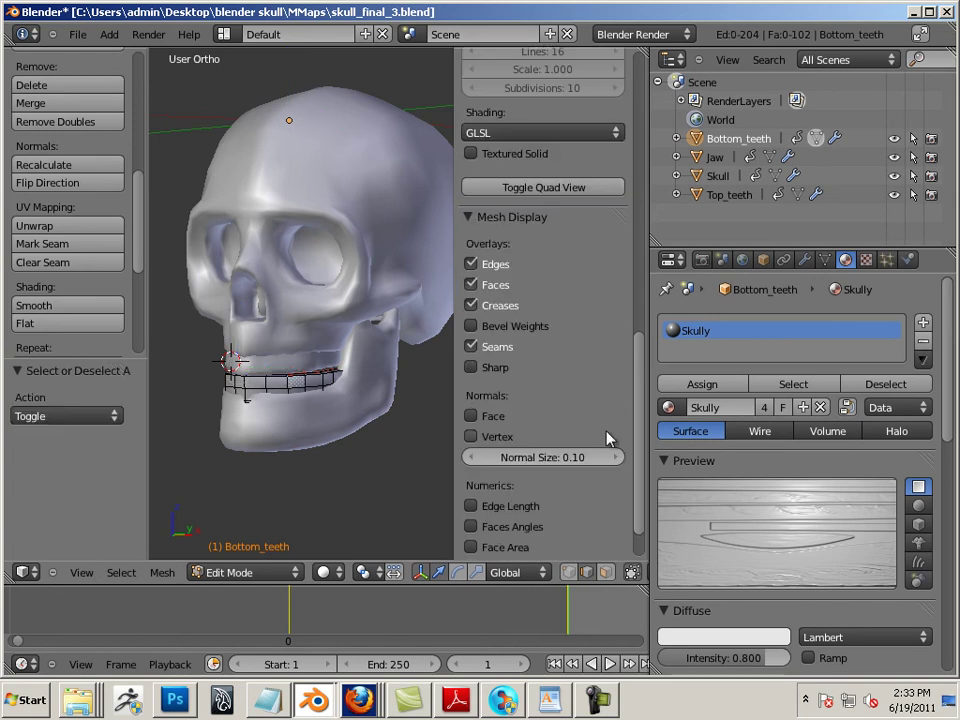
{"action": "scroll", "coordinate": [540, 408], "scroll_direction": "up", "scroll_amount": 5}
{"action": "key", "text": "a"}
{"action": "left_click", "coordinate": [706, 386]}
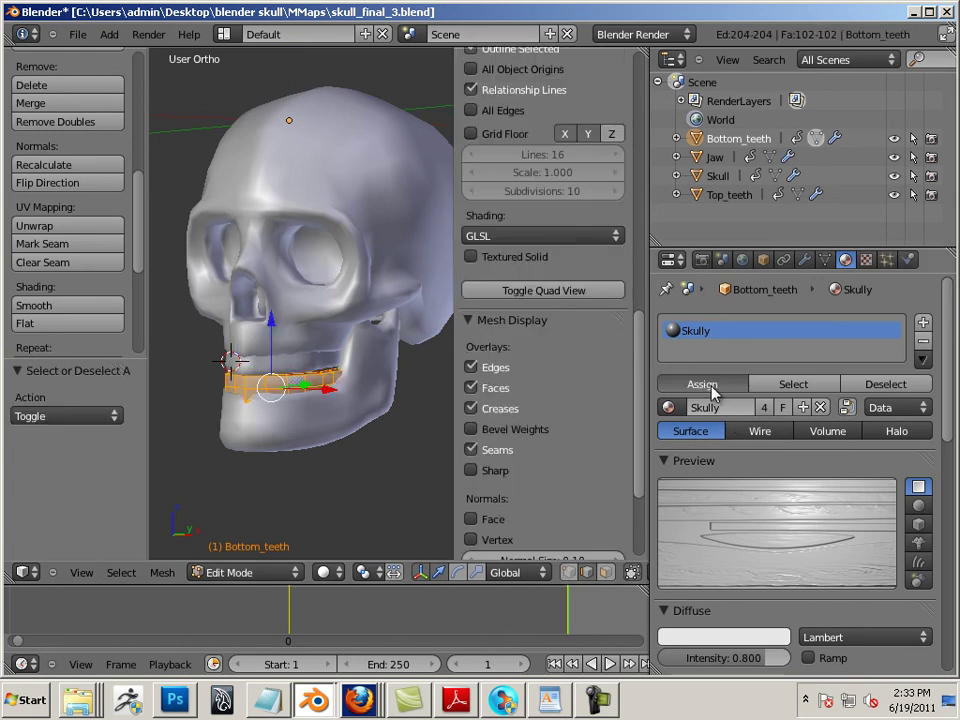
{"action": "key", "text": "Tab"}
Step: Assign Skully to all Top_teeth and Skull faces, then hide the properties sidebar
{"action": "right_click", "coordinate": [313, 360]}
{"action": "key", "text": "Tab"}
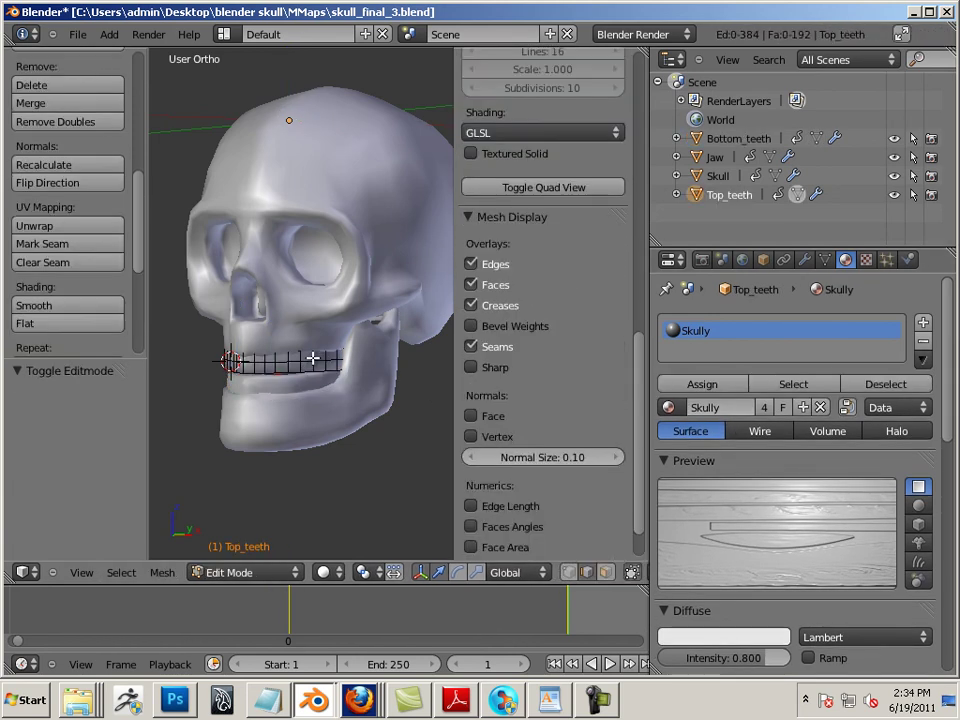
{"action": "key", "text": "a"}
{"action": "left_click", "coordinate": [702, 384]}
{"action": "key", "text": "Tab"}
{"action": "right_click", "coordinate": [252, 233]}
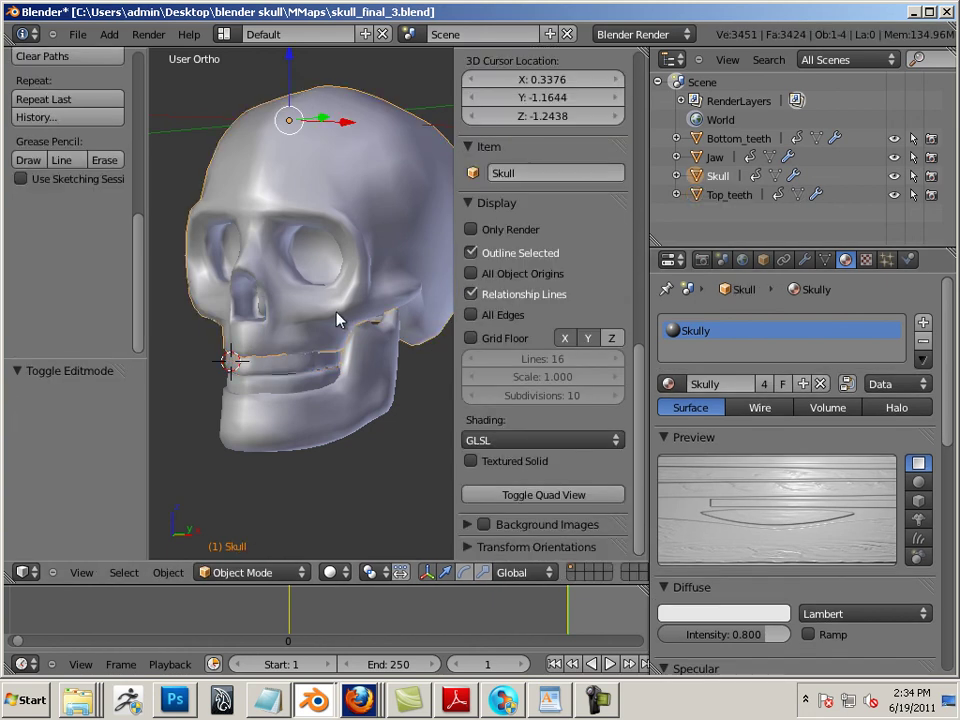
{"action": "key", "text": "Tab"}
{"action": "key", "text": "a"}
{"action": "key", "text": "a"}
{"action": "key", "text": "a"}
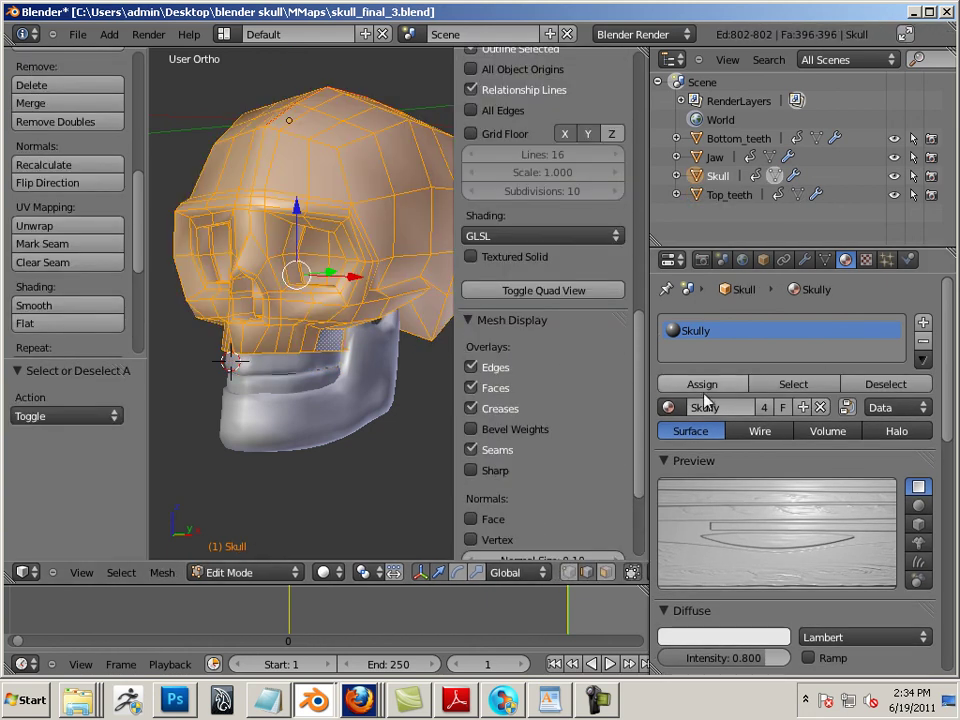
{"action": "left_click", "coordinate": [702, 384]}
{"action": "key", "text": "Tab"}
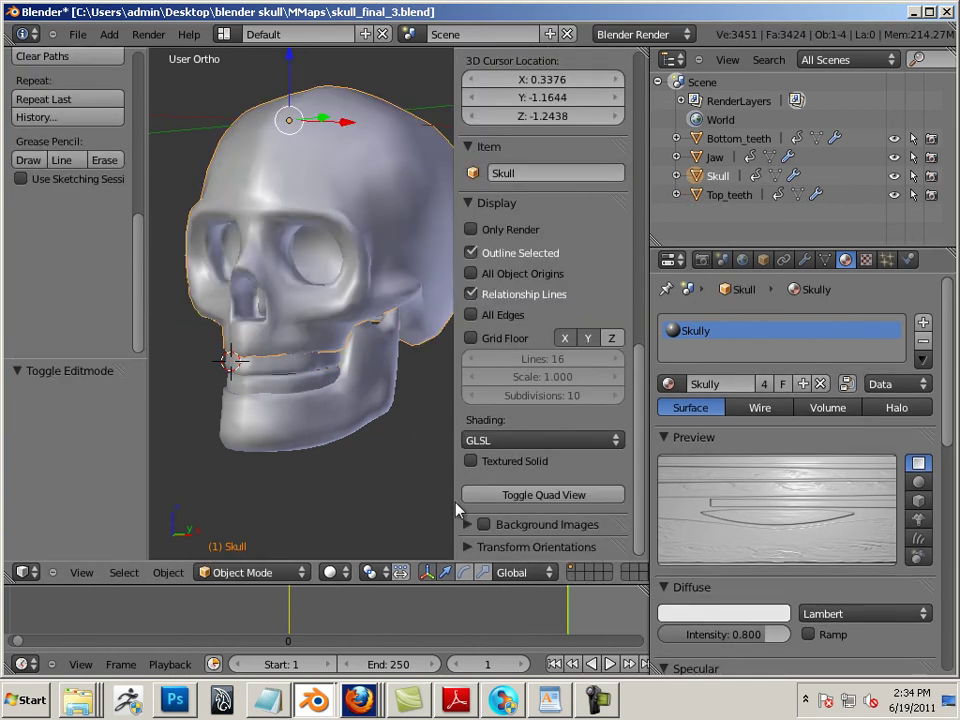
{"action": "key", "text": "n"}
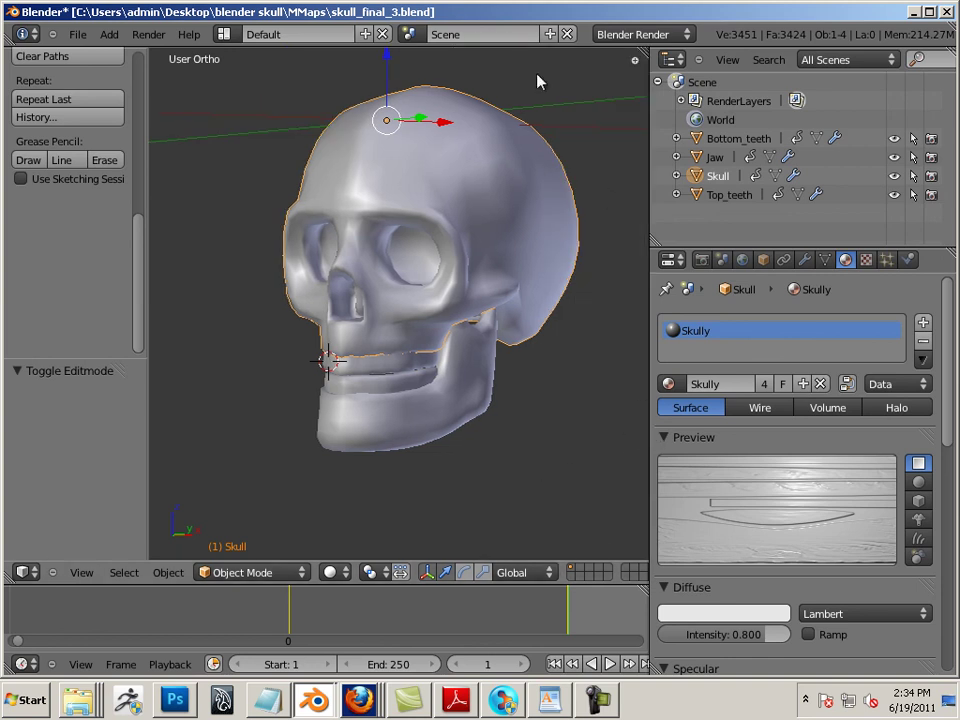
Step: Split the 3D view and turn the right half into a UV/Image Editor showing Skully_NM.tga
{"action": "right_click", "coordinate": [508, 46]}
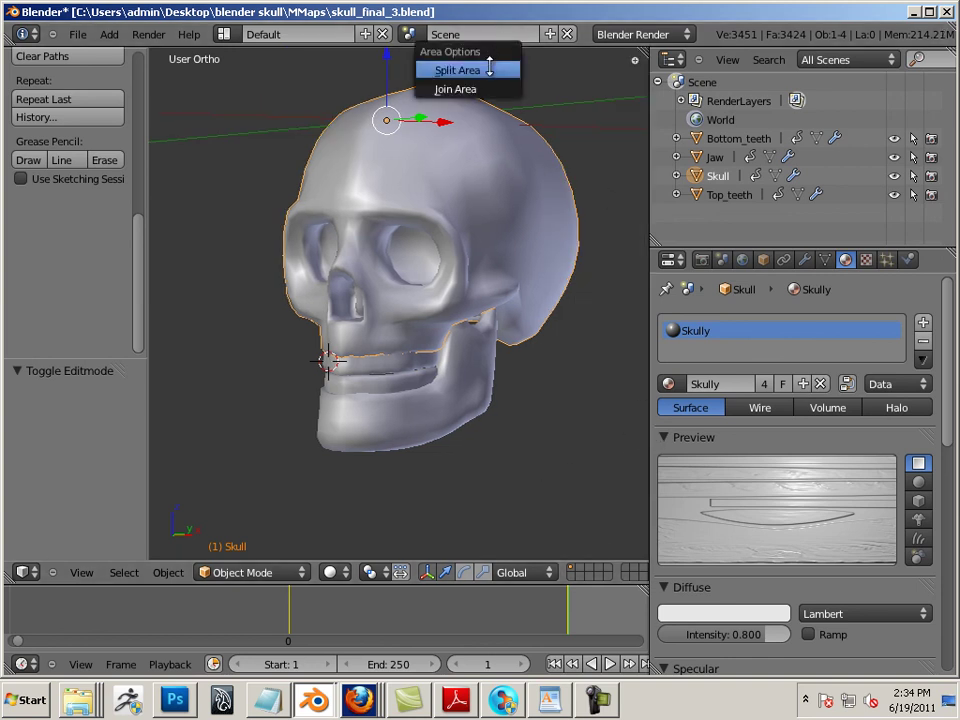
{"action": "left_click", "coordinate": [489, 69]}
{"action": "left_click", "coordinate": [455, 300]}
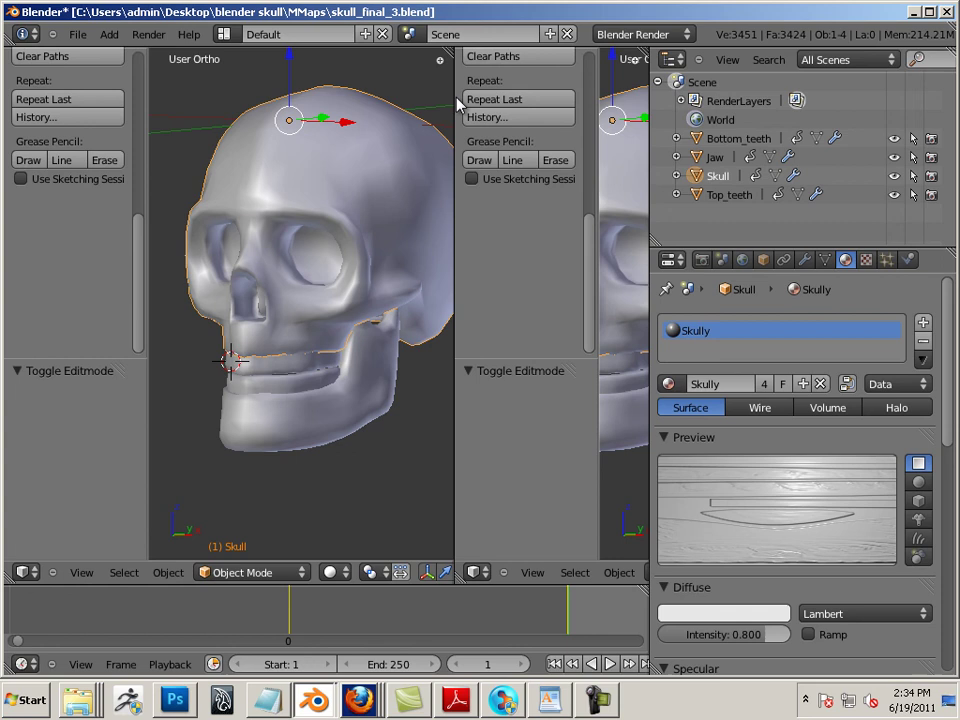
{"action": "left_click", "coordinate": [479, 578]}
{"action": "left_click", "coordinate": [540, 450]}
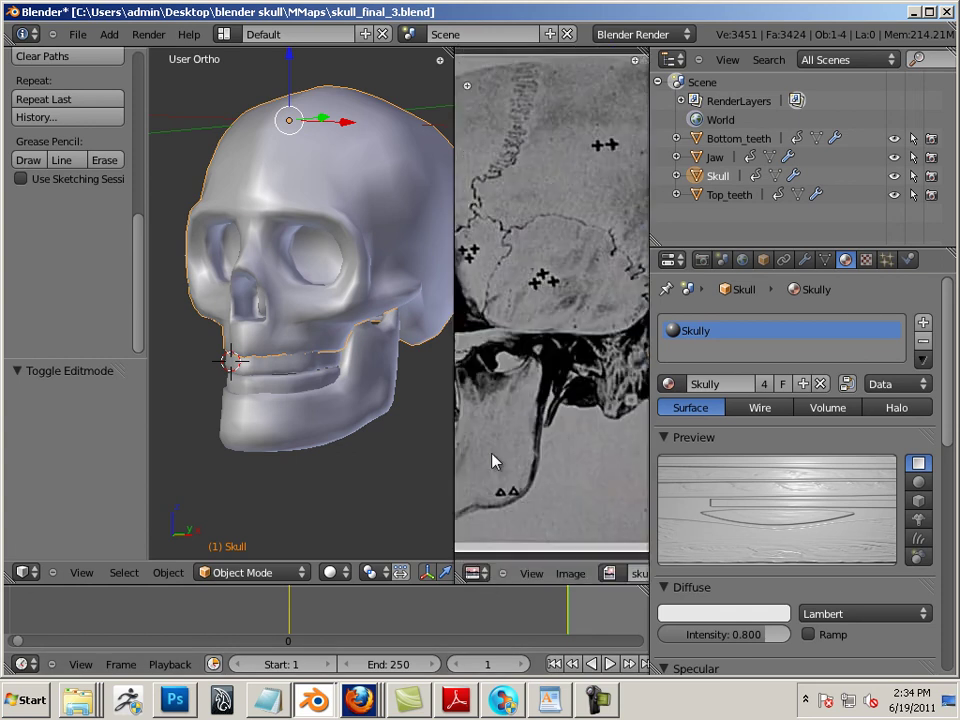
{"action": "left_click_drag", "start_coordinate": [453, 461], "coordinate": [350, 470]}
{"action": "key", "text": "Tab"}
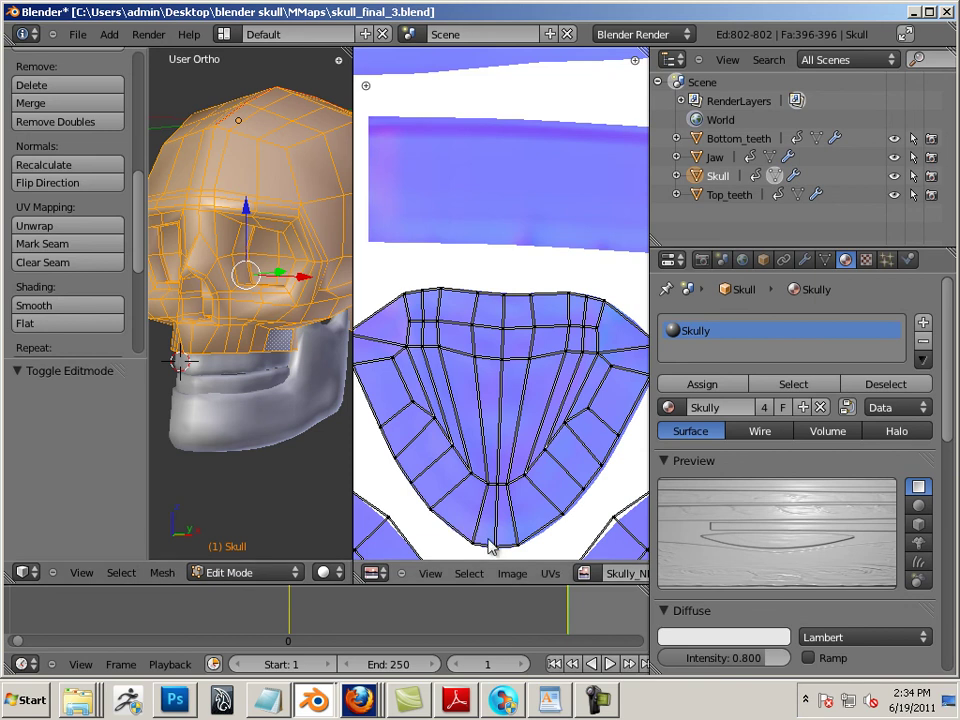
{"action": "left_click", "coordinate": [584, 574]}
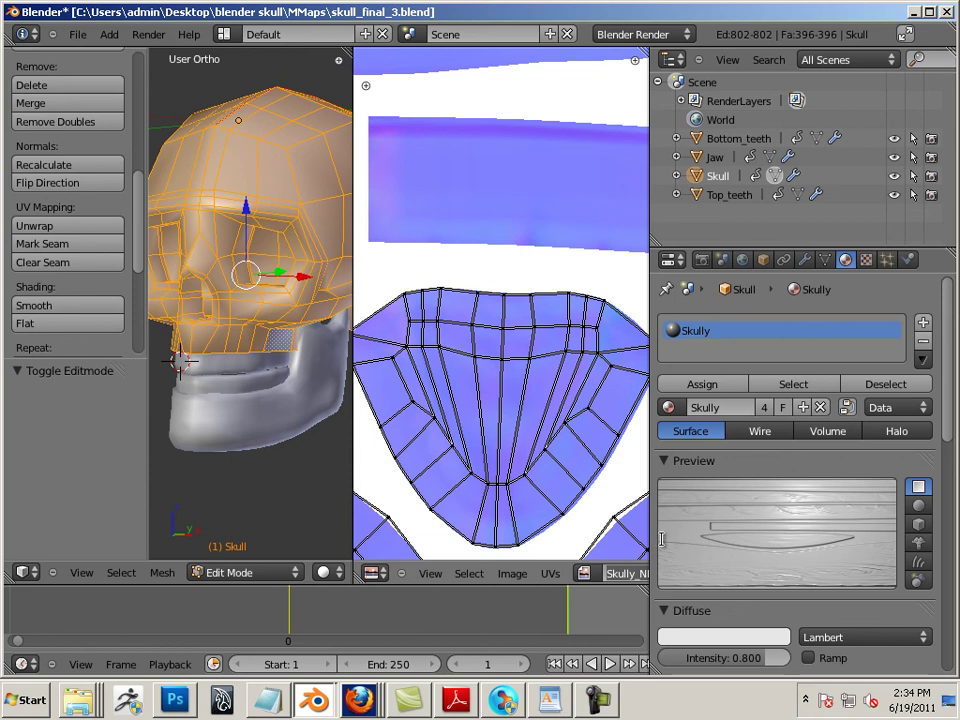
Step: Check the Jaw's UVs, enlarge the 3D view again, and place the 3D cursor below the skull
{"action": "key", "text": "Tab"}
{"action": "right_click", "coordinate": [251, 422]}
{"action": "key", "text": "Tab"}
{"action": "key", "text": "Tab"}
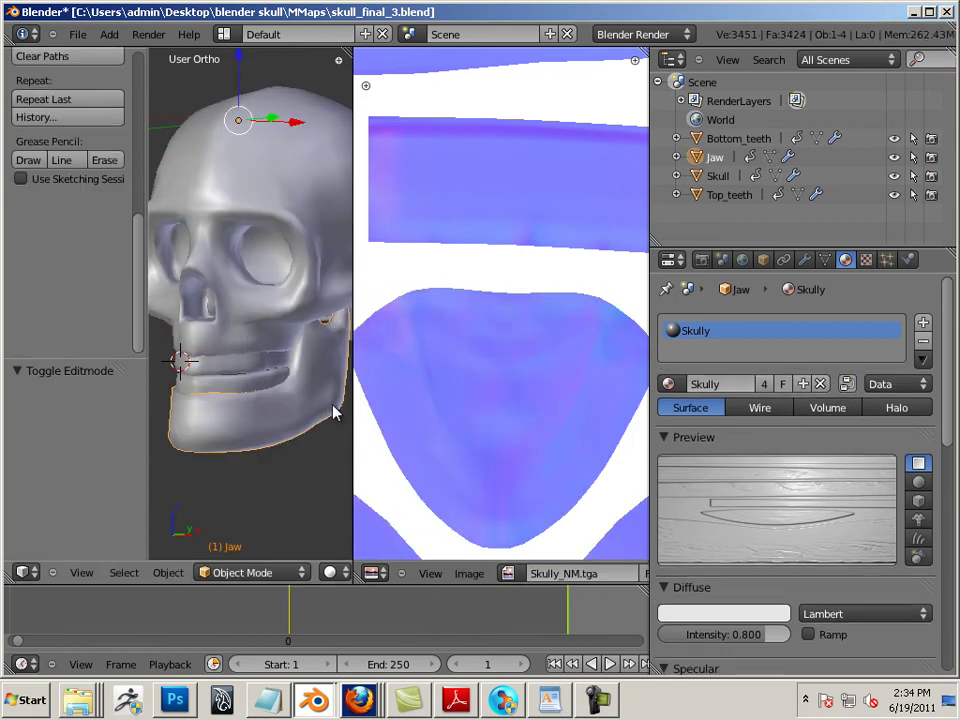
{"action": "left_click_drag", "start_coordinate": [353, 408], "coordinate": [597, 441]}
{"action": "key", "text": "a"}
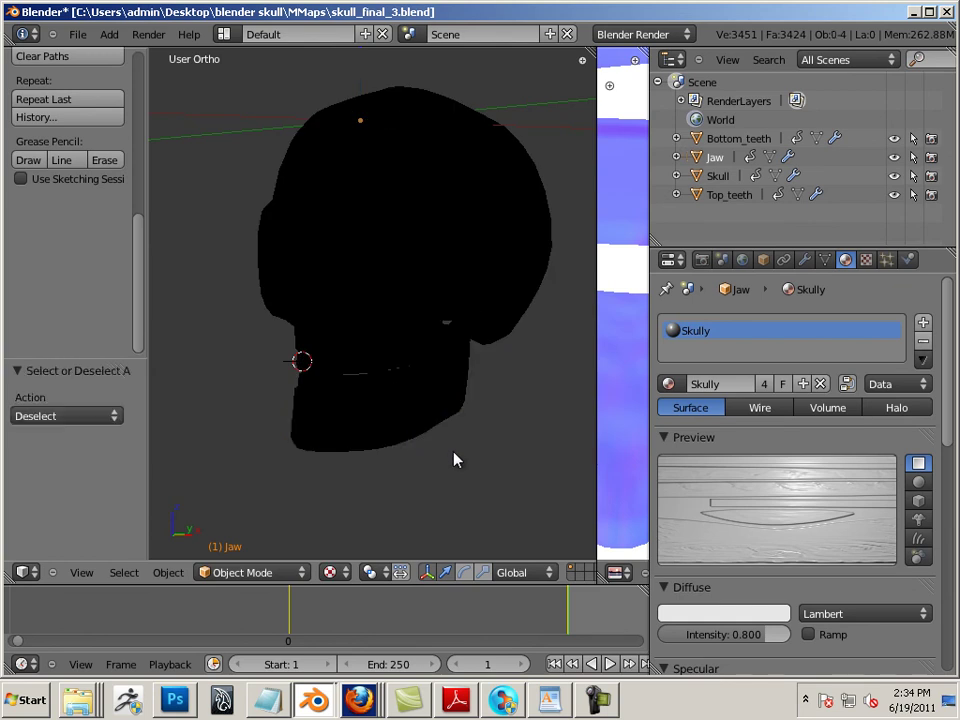
{"action": "scroll", "coordinate": [455, 455], "scroll_direction": "down", "scroll_amount": 2}
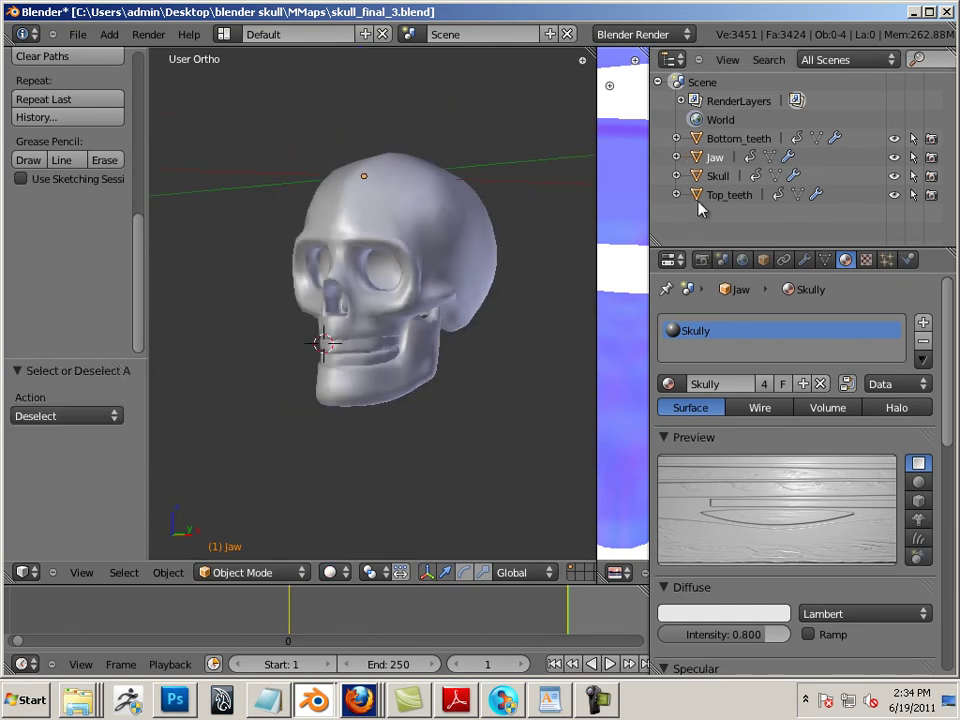
{"action": "left_click", "coordinate": [455, 409]}
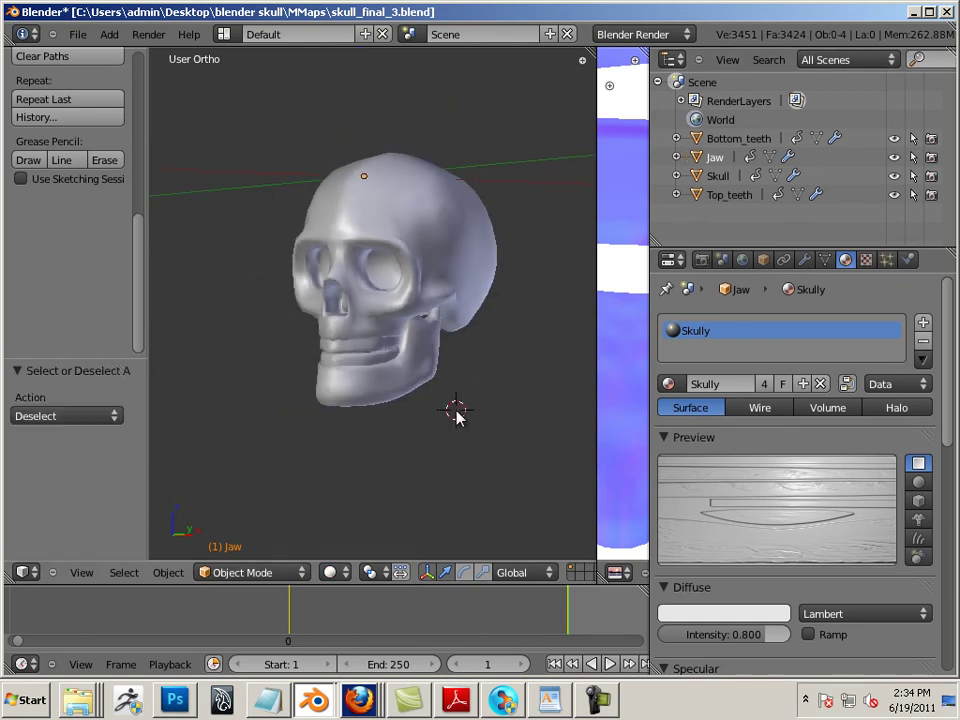
Step: Add a Point lamp at the 3D cursor, raise it along Z, and shift it -1.861 along Y
{"action": "left_click", "coordinate": [118, 34]}
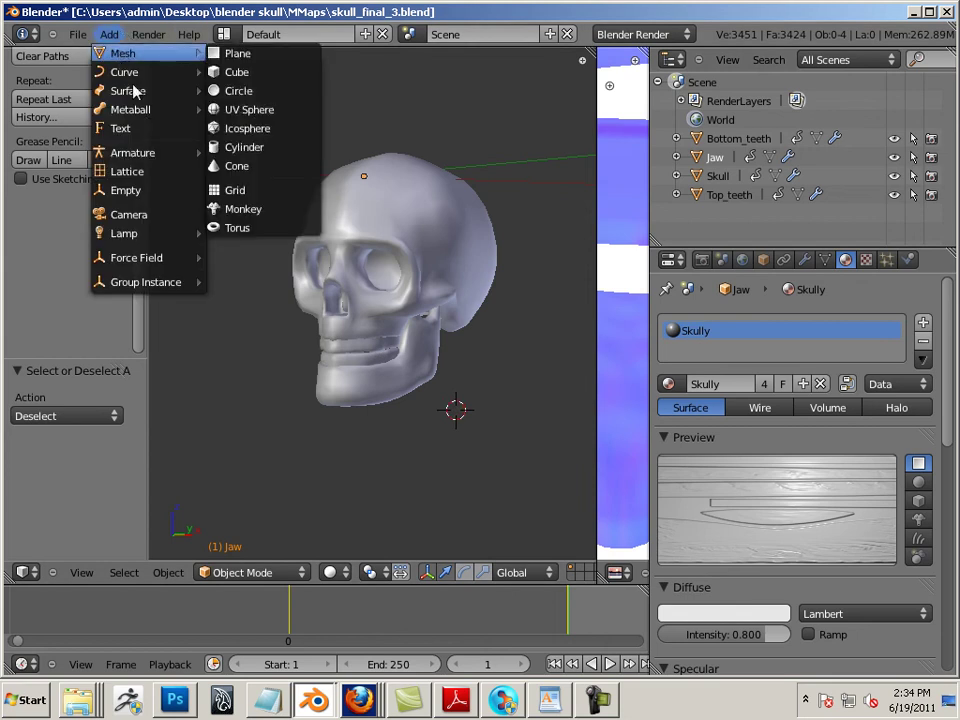
{"action": "mouse_move", "coordinate": [155, 233]}
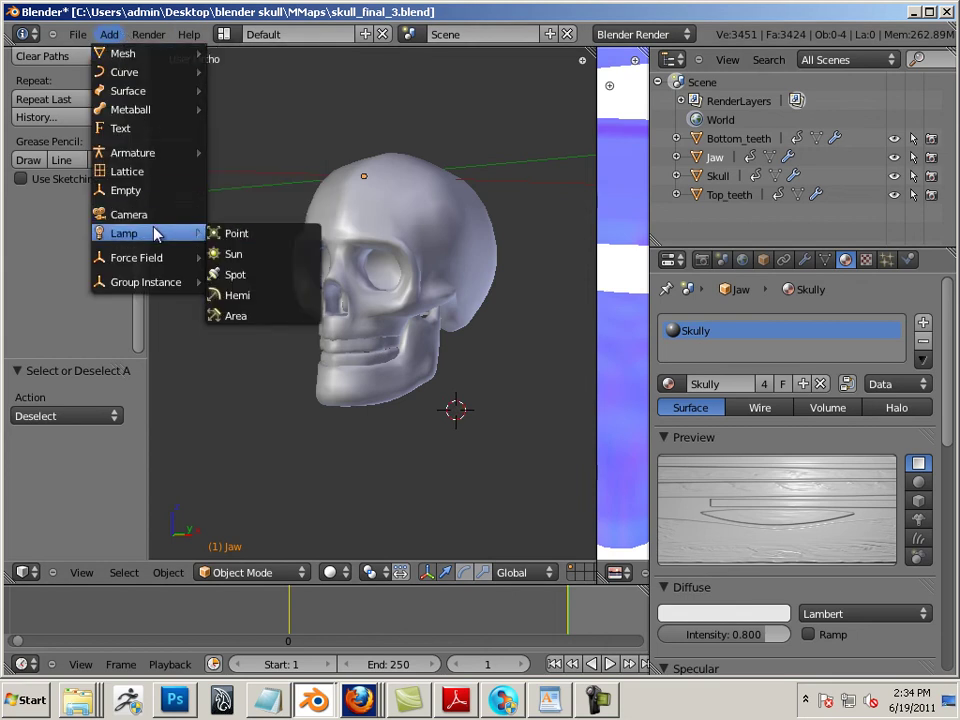
{"action": "left_click", "coordinate": [230, 231]}
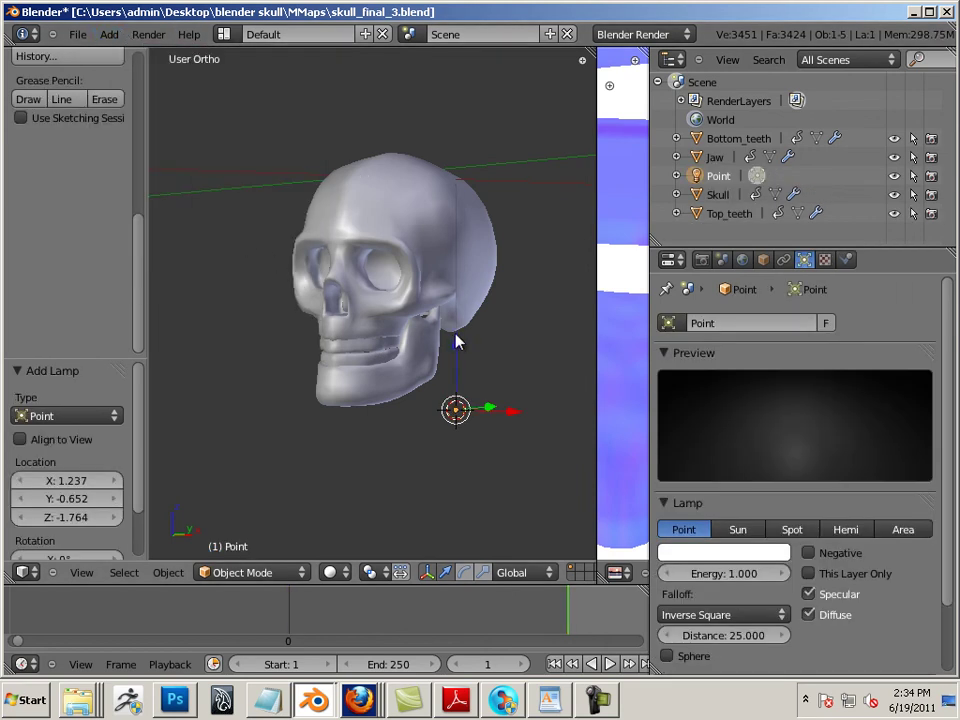
{"action": "key", "text": "g"}
{"action": "key", "text": "z"}
{"action": "left_click", "coordinate": [490, 137]}
{"action": "middle_click_drag", "start_coordinate": [490, 137], "coordinate": [474, 224]}
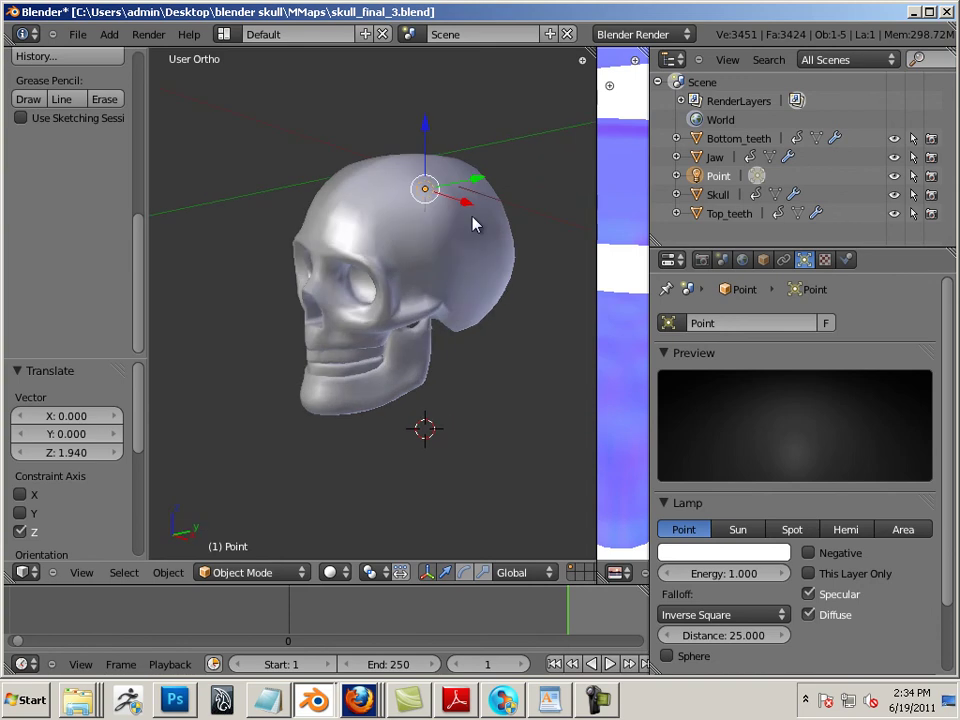
{"action": "key", "text": "g"}
{"action": "key", "text": "y"}
{"action": "left_click", "coordinate": [291, 223]}
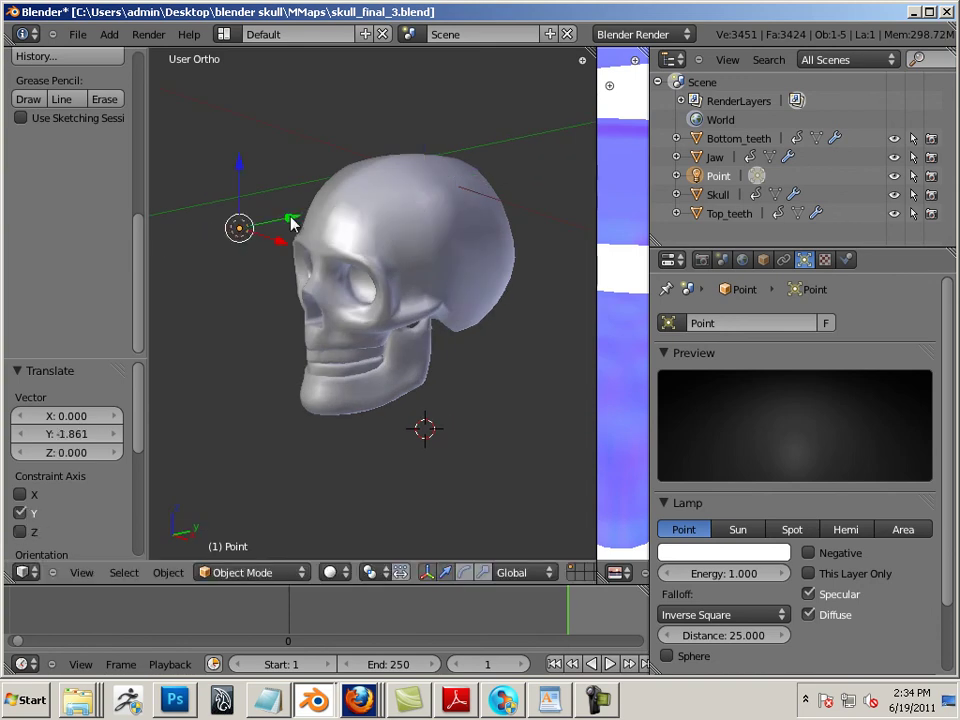
Step: Switch to textured display and view the lamp-lit skull from the front
{"action": "key", "text": "alt+z"}
{"action": "mouse_move", "coordinate": [336, 349]}
{"action": "middle_mouse_down"}
{"action": "mouse_move", "coordinate": [375, 435]}
{"action": "mouse_move", "coordinate": [447, 428]}
{"action": "mouse_move", "coordinate": [472, 378]}
{"action": "middle_mouse_up"}
{"action": "scroll", "coordinate": [447, 428], "scroll_direction": "up", "scroll_amount": 2}
{"action": "scroll", "coordinate": [447, 367], "scroll_direction": "down", "scroll_amount": 2}
{"action": "key", "text": "z"}
{"action": "key", "text": "Left"}
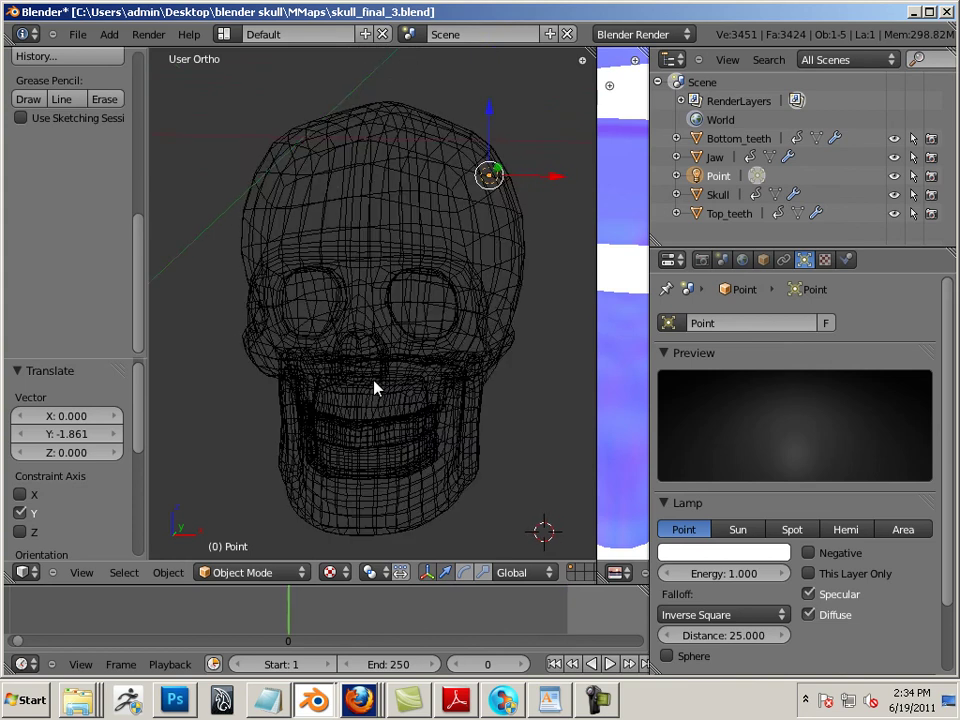
{"action": "middle_click_drag", "start_coordinate": [375, 388], "coordinate": [390, 380]}
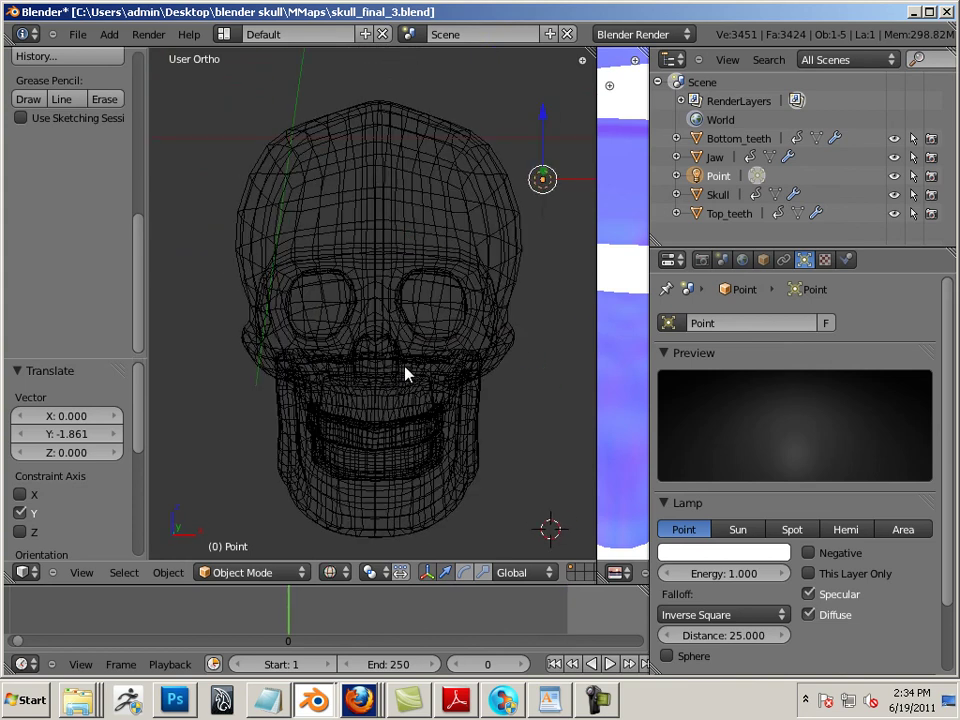
Step: Orbit to a three-quarter, more frontal view of the skull and select the Jaw object
{"action": "right_click", "coordinate": [474, 365]}
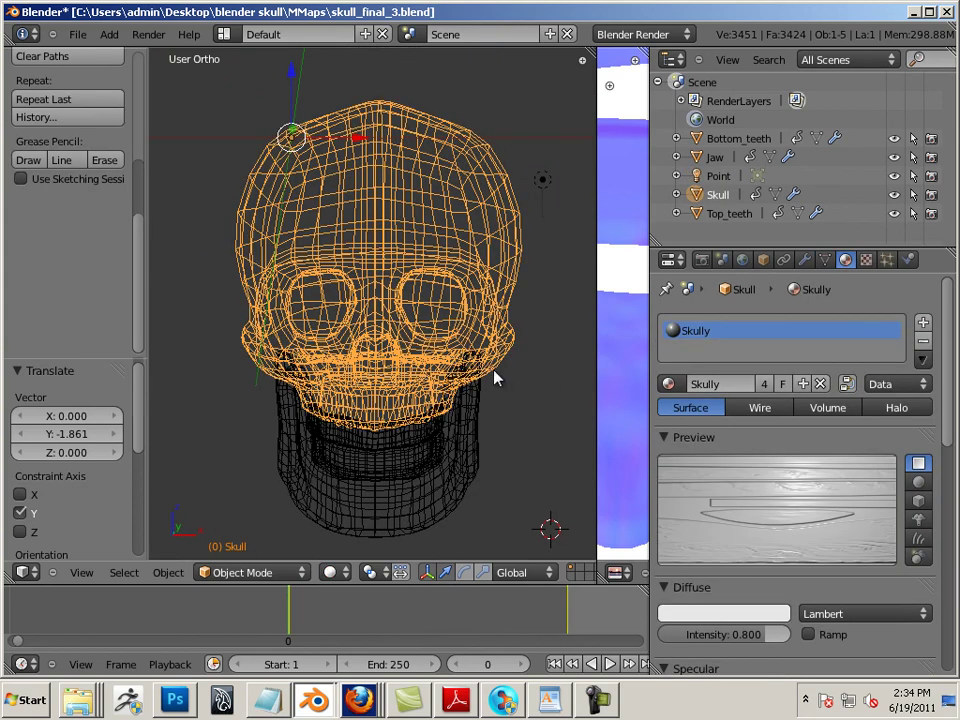
{"action": "mouse_move", "coordinate": [514, 384]}
{"action": "middle_mouse_down"}
{"action": "mouse_move", "coordinate": [508, 332]}
{"action": "mouse_move", "coordinate": [374, 310]}
{"action": "mouse_move", "coordinate": [368, 330]}
{"action": "middle_mouse_up"}
{"action": "left_click", "coordinate": [330, 572]}
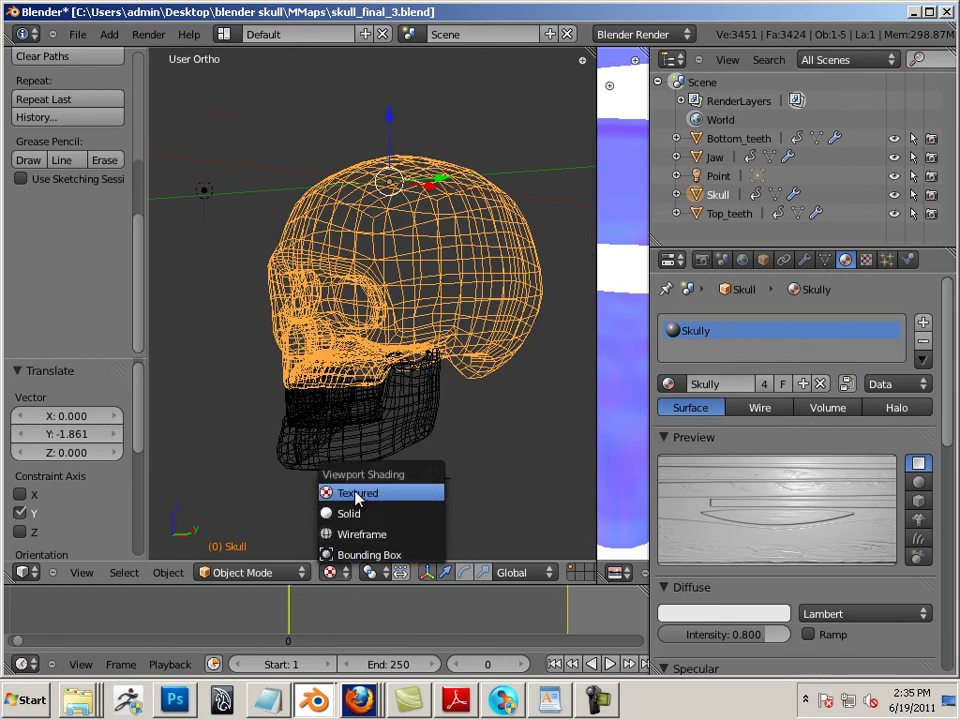
{"action": "right_click", "coordinate": [272, 441]}
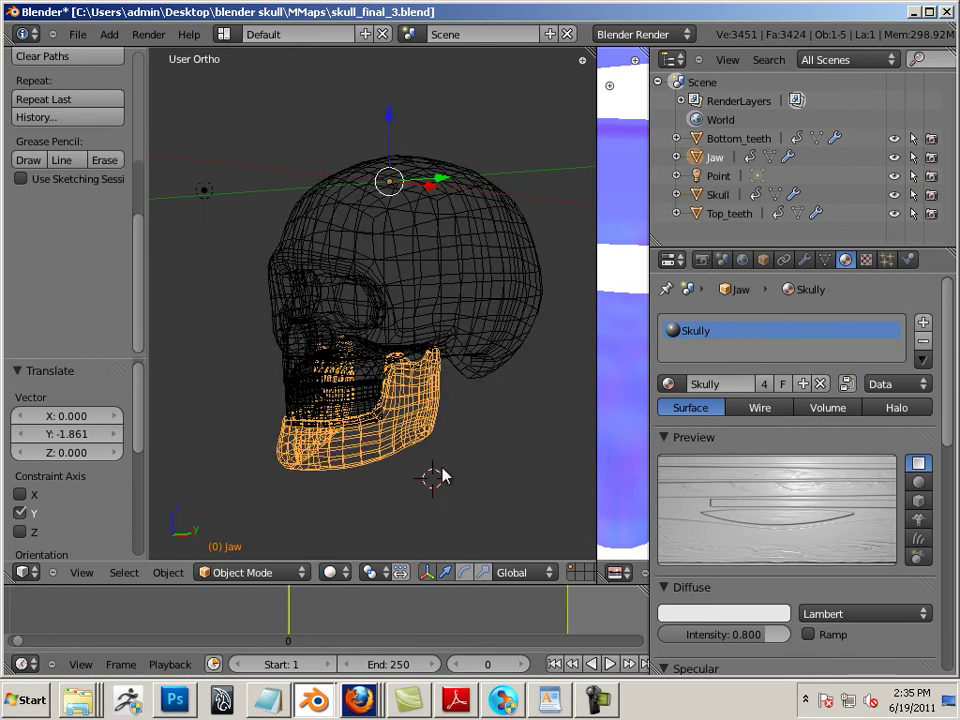
{"action": "key", "text": "a"}
{"action": "right_click", "coordinate": [420, 427]}
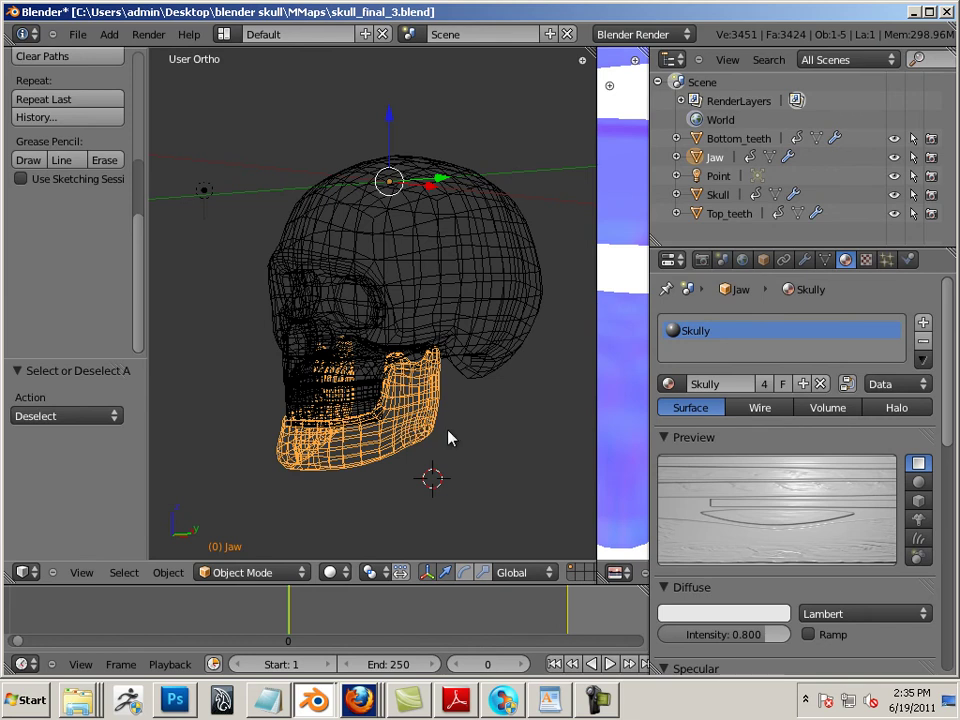
{"action": "middle_click_drag", "start_coordinate": [450, 439], "coordinate": [447, 440]}
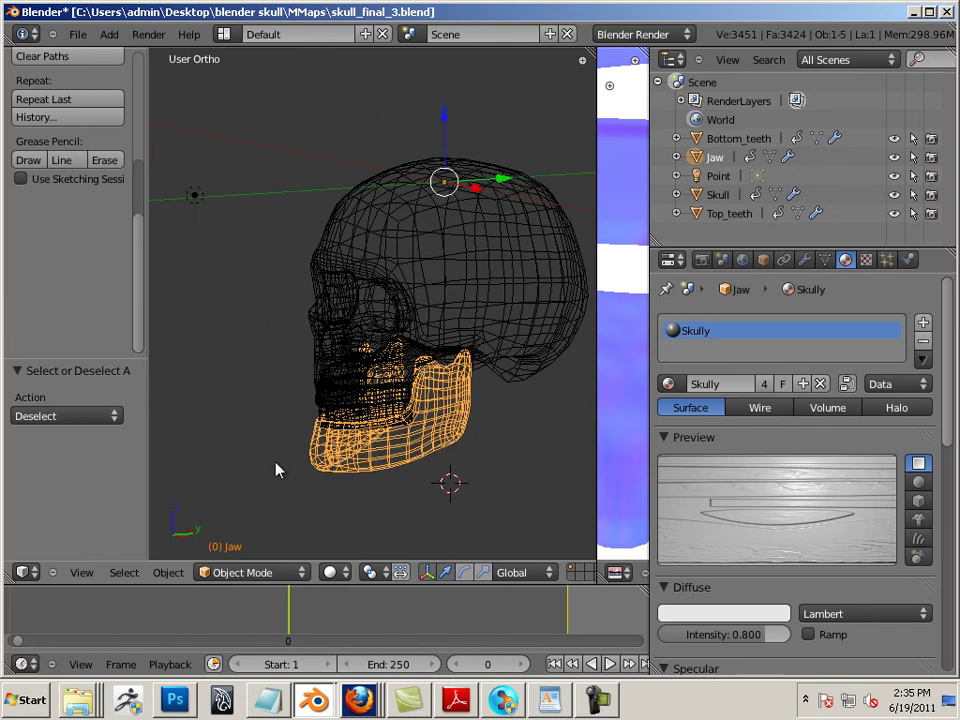
{"action": "middle_click_drag", "start_coordinate": [278, 470], "coordinate": [349, 468]}
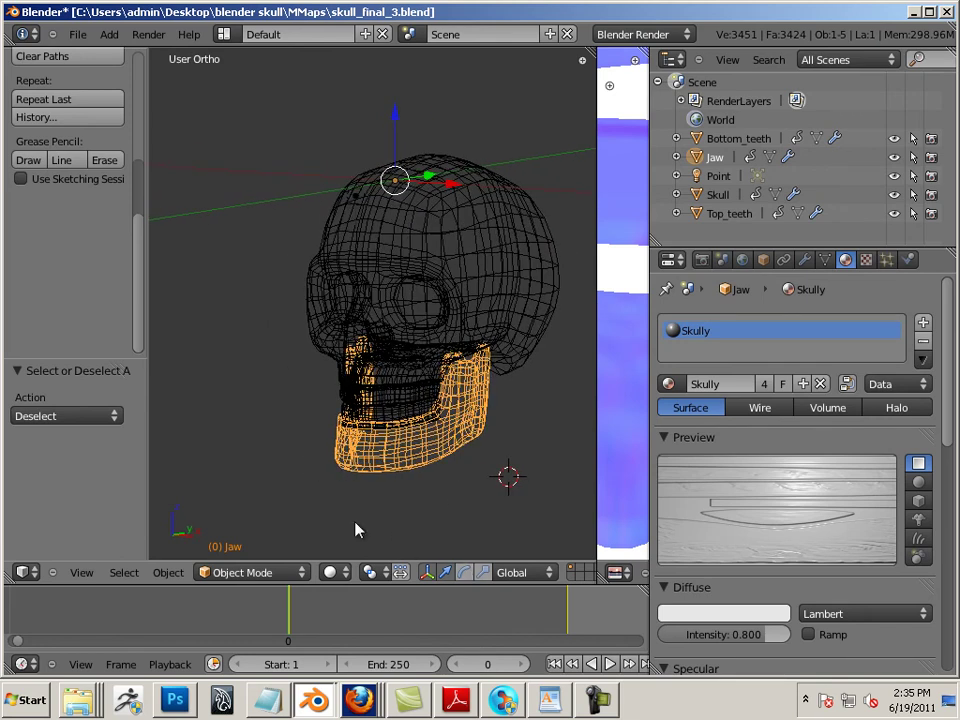
{"action": "key", "text": "a"}
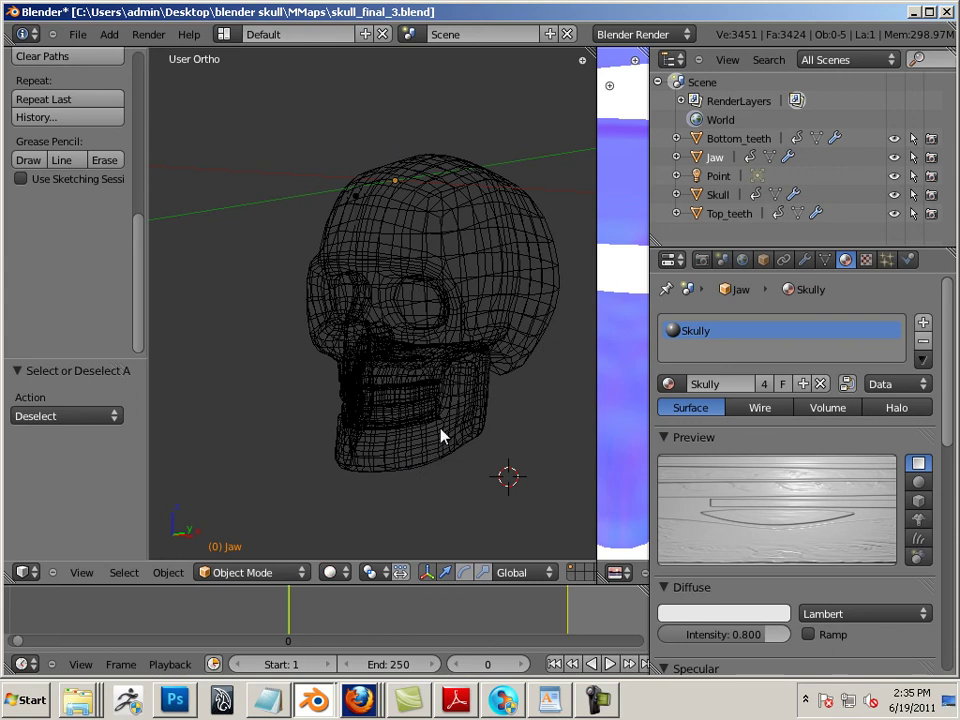
{"action": "right_click", "coordinate": [407, 429]}
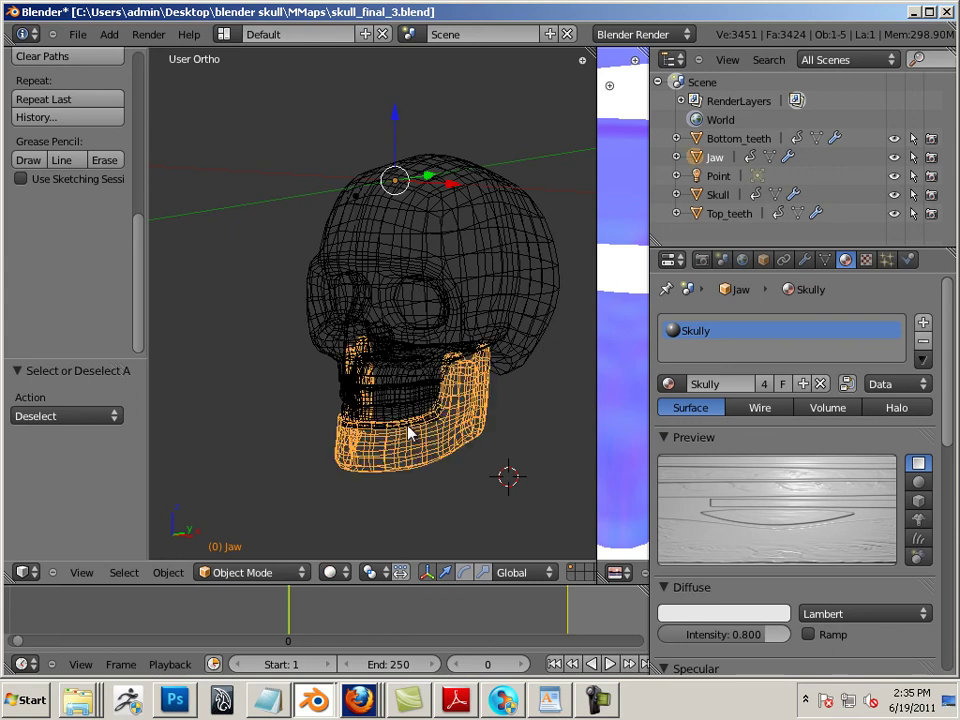
Step: Set the Jaw and Skull object display type to Textured
{"action": "left_click", "coordinate": [764, 260]}
{"action": "left_click", "coordinate": [731, 428]}
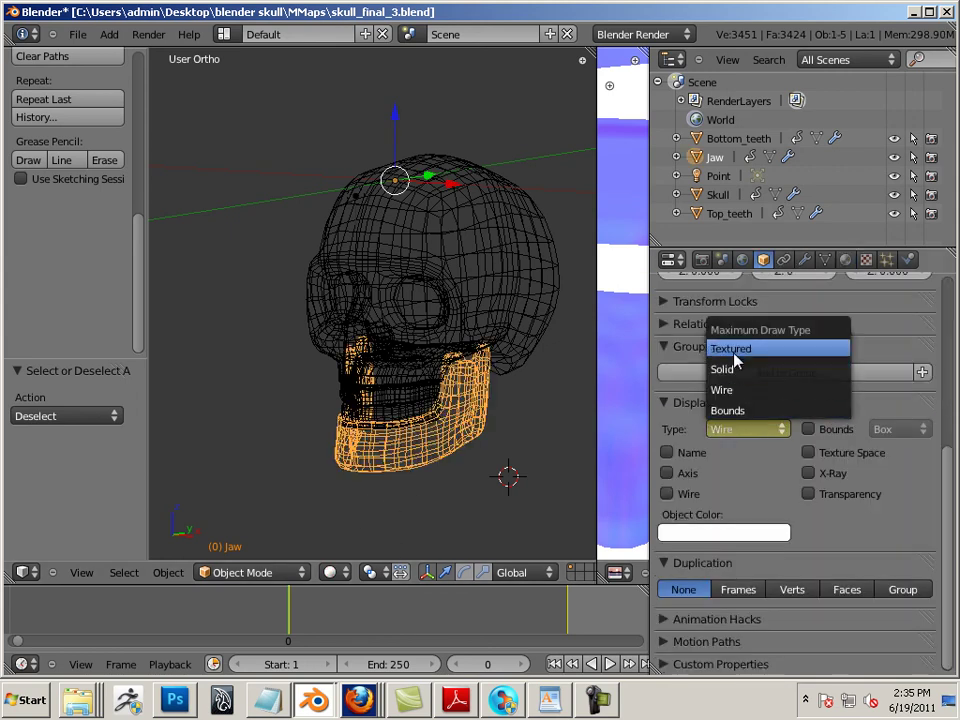
{"action": "left_click", "coordinate": [735, 357]}
{"action": "right_click", "coordinate": [485, 335]}
{"action": "left_click", "coordinate": [740, 428]}
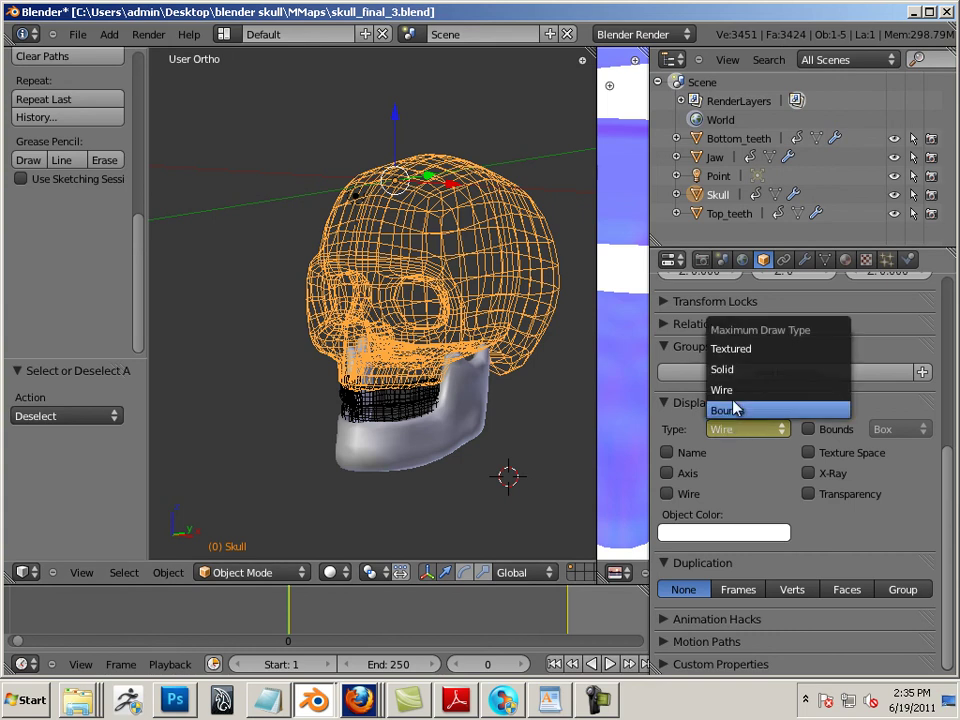
{"action": "left_click", "coordinate": [730, 348]}
Step: Set Top_teeth and Bottom_teeth to Textured, hide the manipulator, and use textured viewport shading
{"action": "right_click", "coordinate": [390, 396]}
{"action": "left_click", "coordinate": [740, 428]}
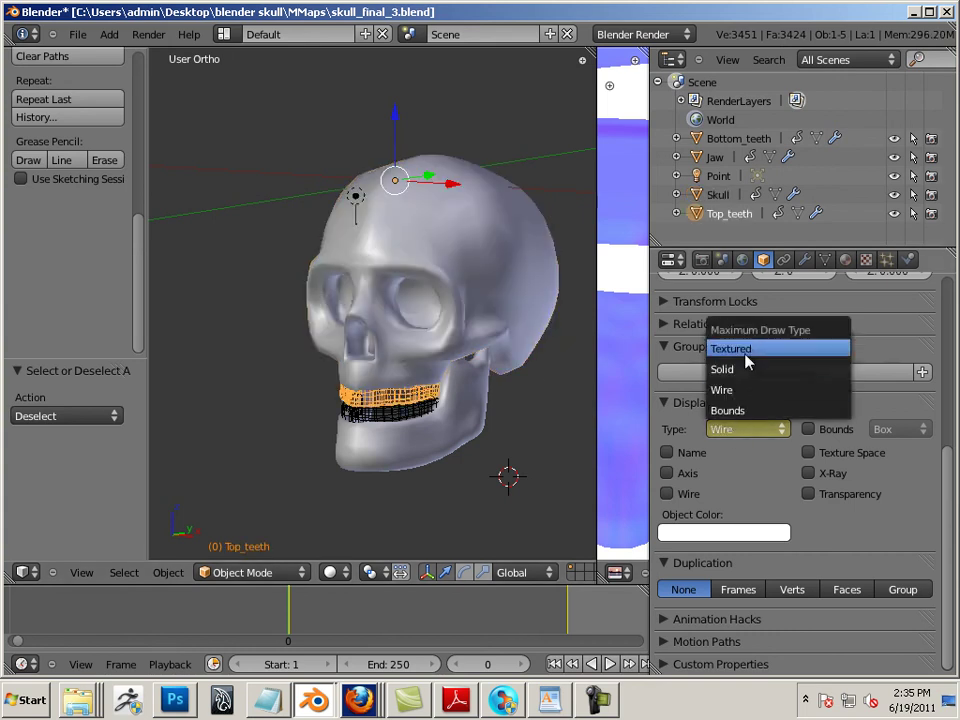
{"action": "left_click", "coordinate": [745, 350]}
{"action": "right_click", "coordinate": [402, 408]}
{"action": "left_click", "coordinate": [740, 428]}
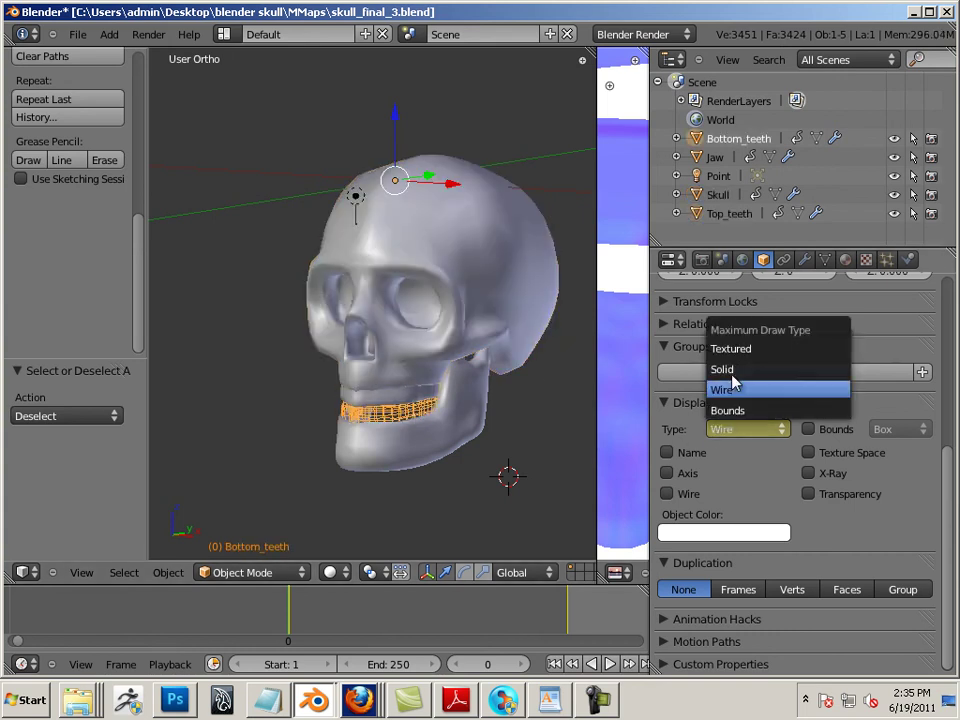
{"action": "left_click", "coordinate": [730, 348]}
{"action": "key", "text": "ctrl+space"}
{"action": "key", "text": "alt+z"}
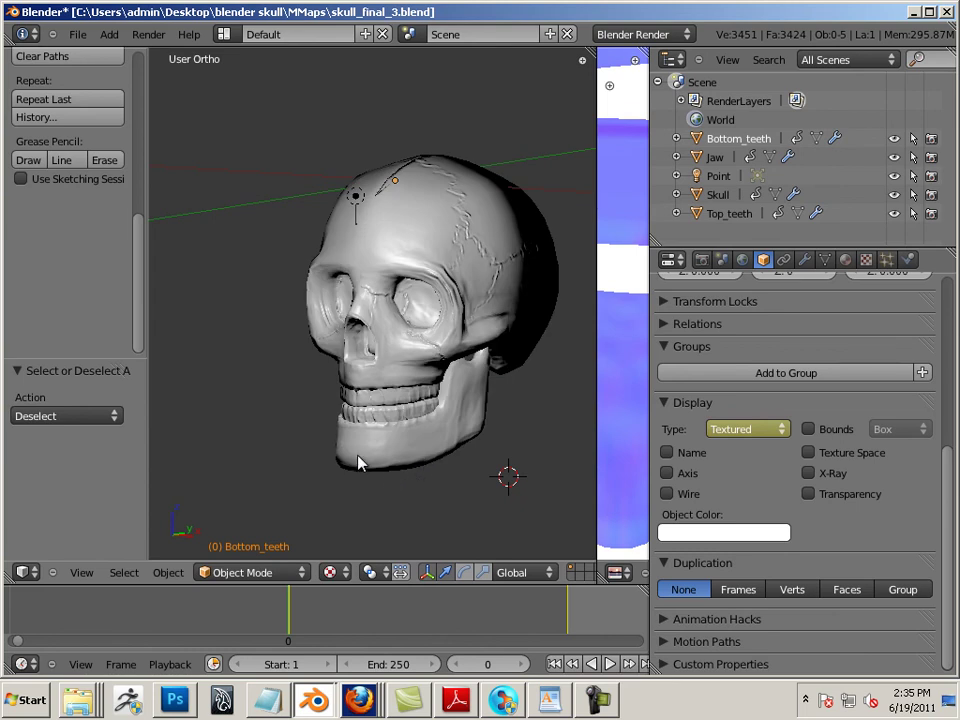
Step: Orbit and zoom around the skull to inspect the teeth from side, front and three-quarter views
{"action": "middle_click_drag", "start_coordinate": [319, 480], "coordinate": [266, 456]}
{"action": "scroll", "coordinate": [300, 420], "scroll_direction": "up", "scroll_amount": 4}
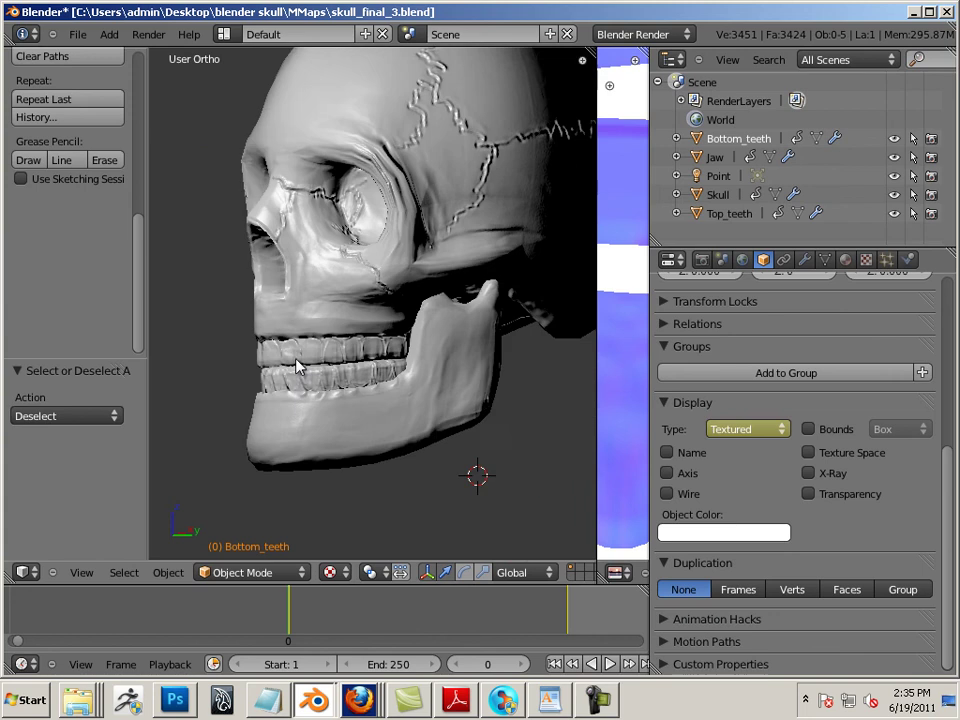
{"action": "scroll", "coordinate": [297, 366], "scroll_direction": "up", "scroll_amount": 5}
{"action": "scroll", "coordinate": [364, 401], "scroll_direction": "down", "scroll_amount": 4}
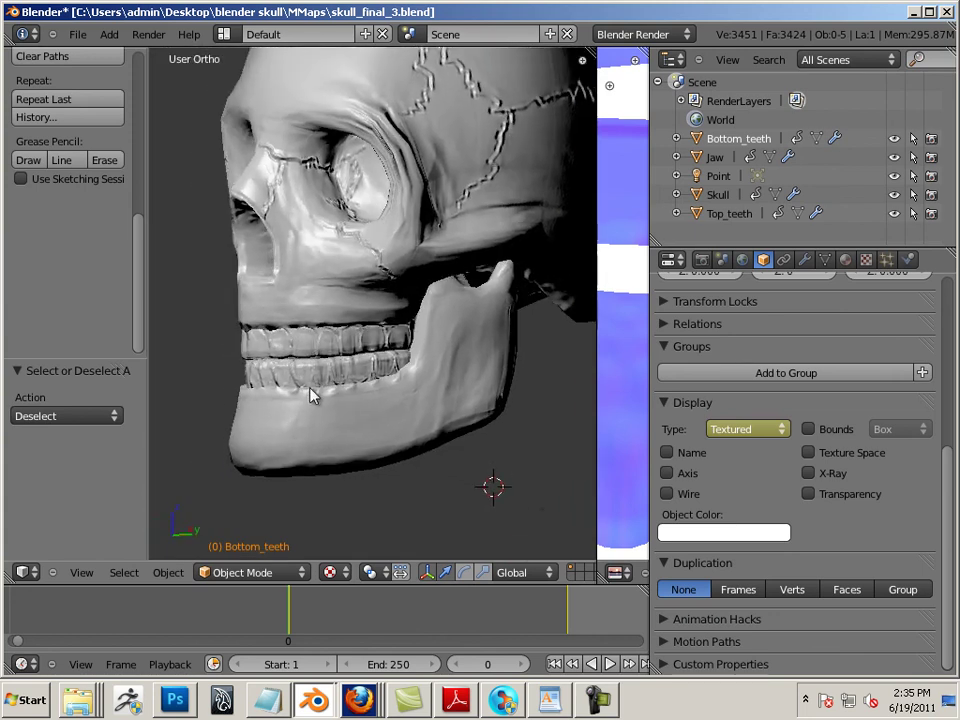
{"action": "middle_click_drag", "start_coordinate": [310, 395], "coordinate": [448, 437]}
{"action": "scroll", "coordinate": [366, 421], "scroll_direction": "down", "scroll_amount": 3}
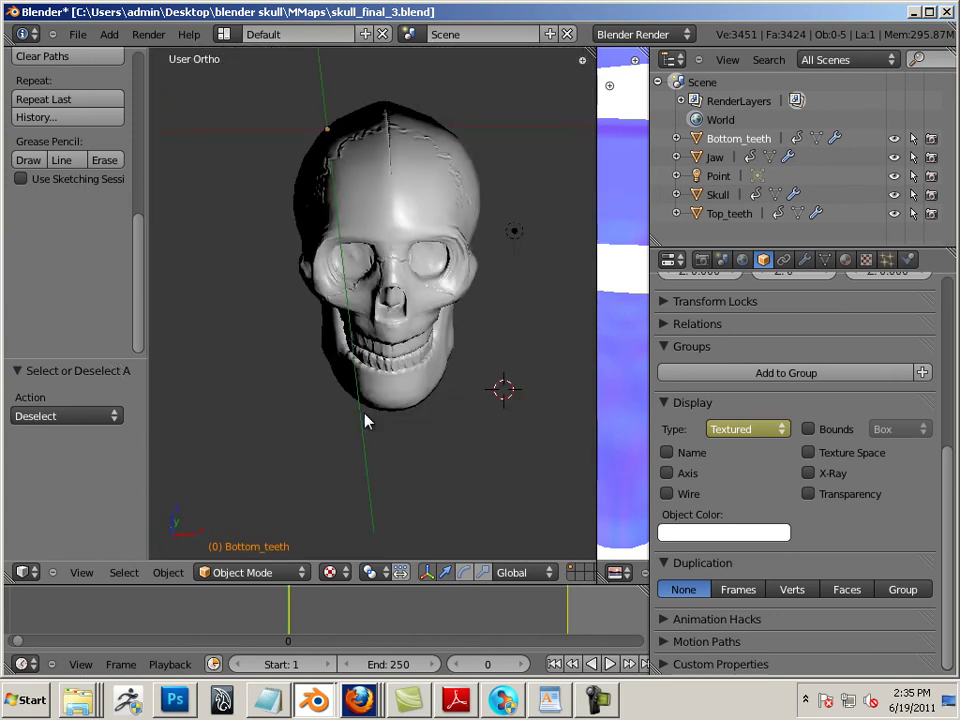
{"action": "middle_click_drag", "start_coordinate": [366, 421], "coordinate": [436, 389]}
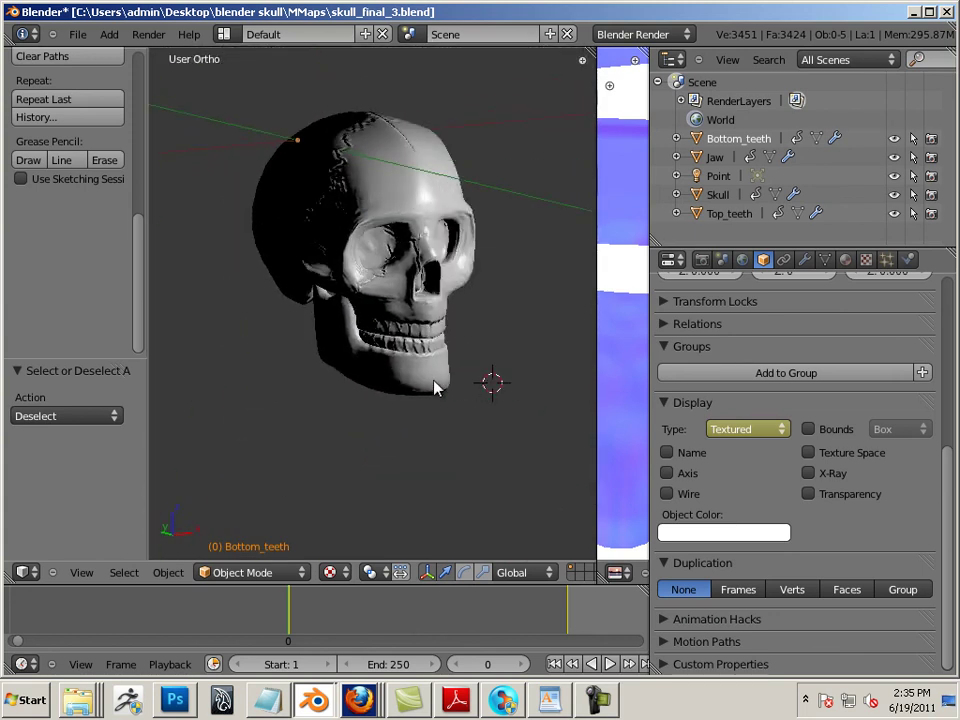
{"action": "middle_click_drag", "start_coordinate": [508, 411], "coordinate": [294, 249]}
Step: Move the Point lamp 0.552 along Y, then show the Skull's Multires modifier settings
{"action": "right_click", "coordinate": [286, 196]}
{"action": "key", "text": "g"}
{"action": "key", "text": "x"}
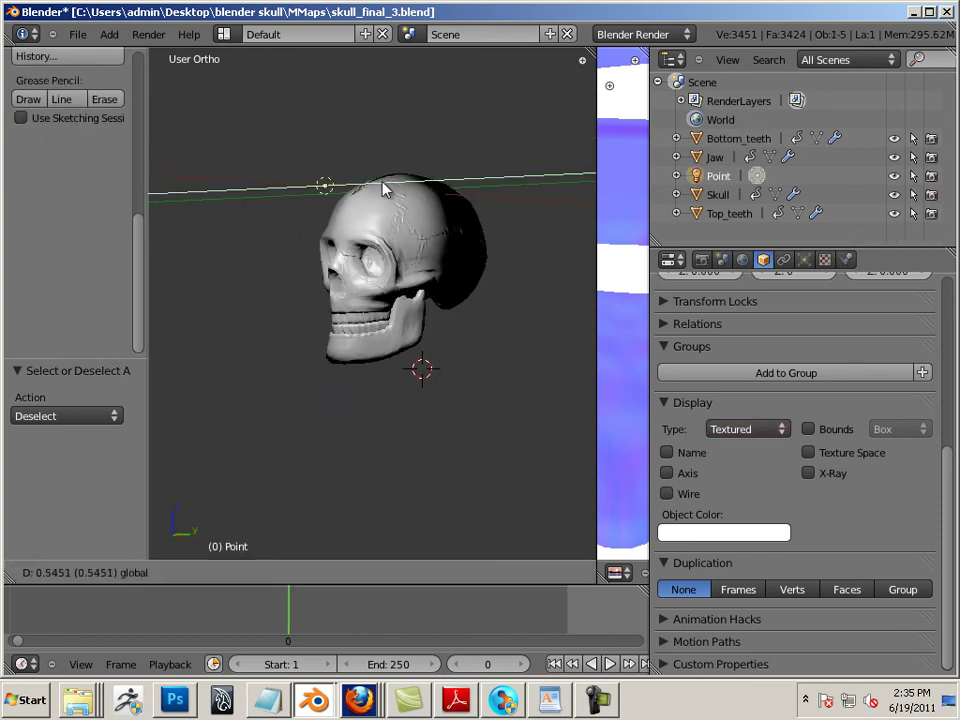
{"action": "left_click", "coordinate": [381, 204]}
{"action": "right_click", "coordinate": [410, 243]}
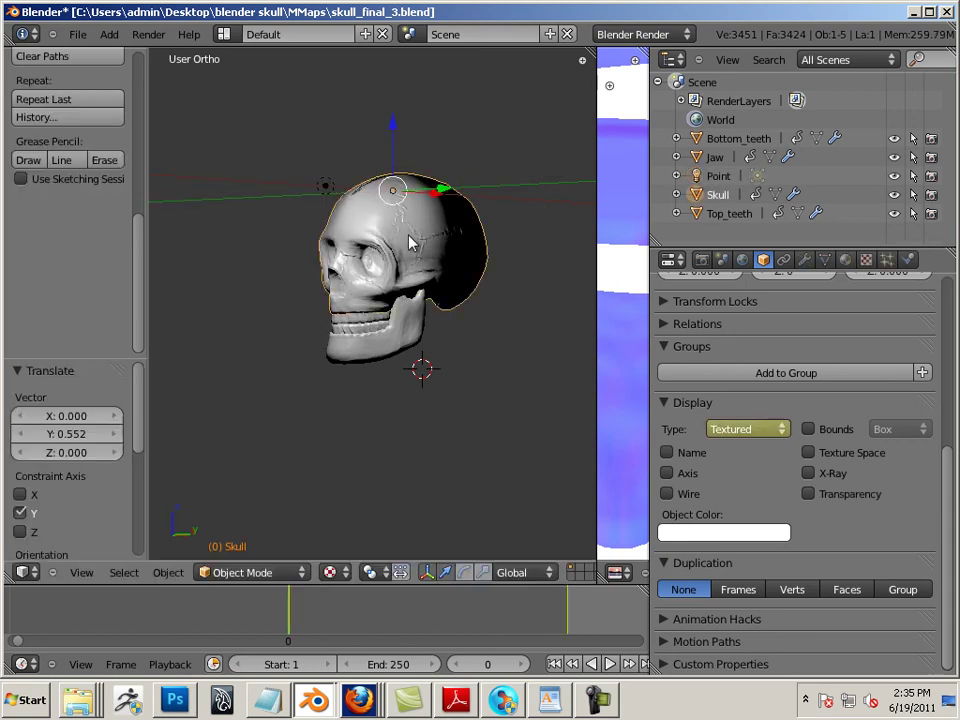
{"action": "left_click", "coordinate": [803, 261]}
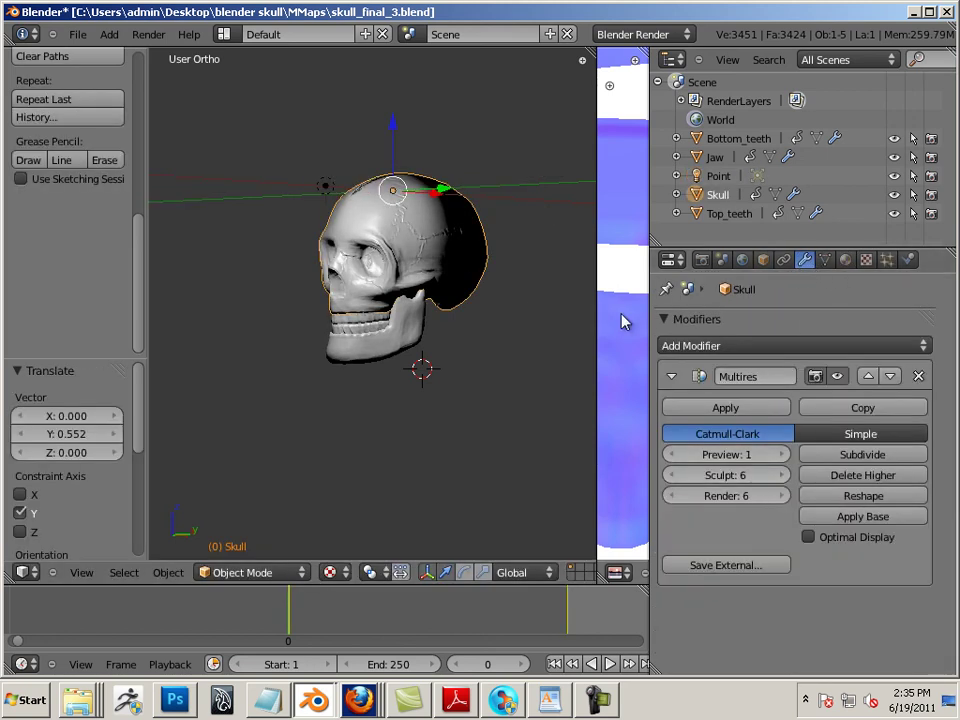
Step: Toggle the Skull's Wire display overlay on and off, then deselect and orbit to a front view
{"action": "scroll", "coordinate": [443, 238], "scroll_direction": "up", "scroll_amount": 3}
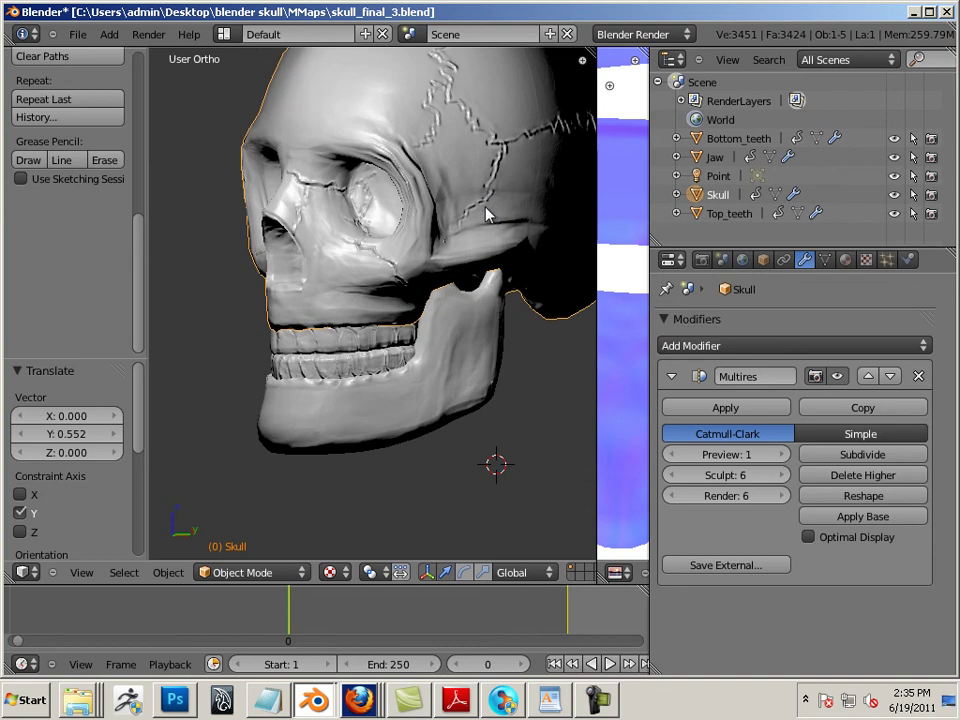
{"action": "scroll", "coordinate": [486, 236], "scroll_direction": "down", "scroll_amount": 2}
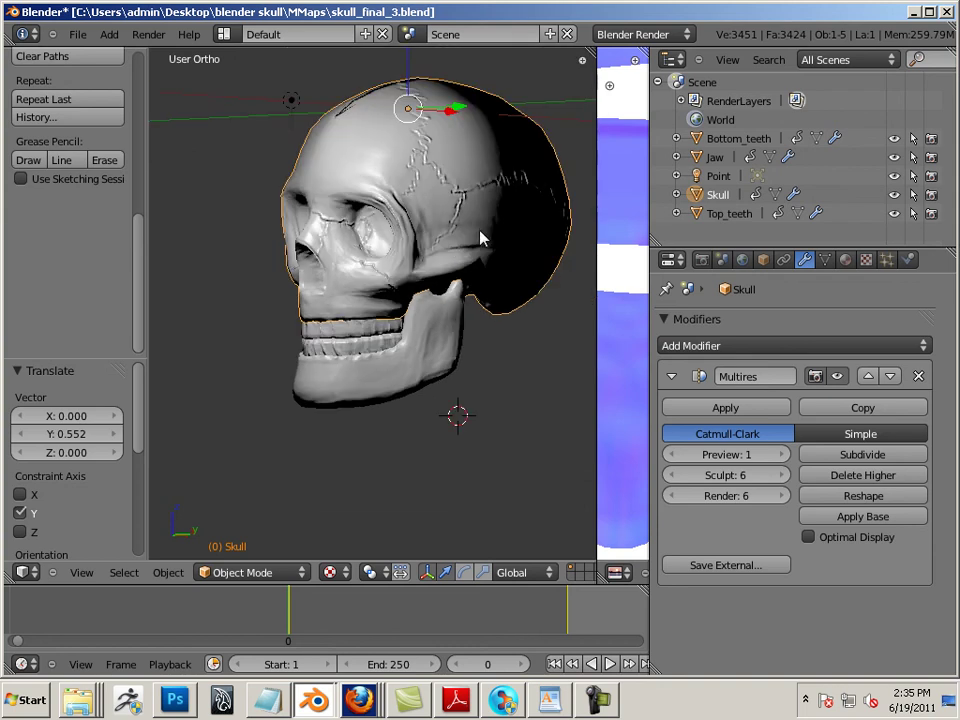
{"action": "left_click", "coordinate": [763, 259]}
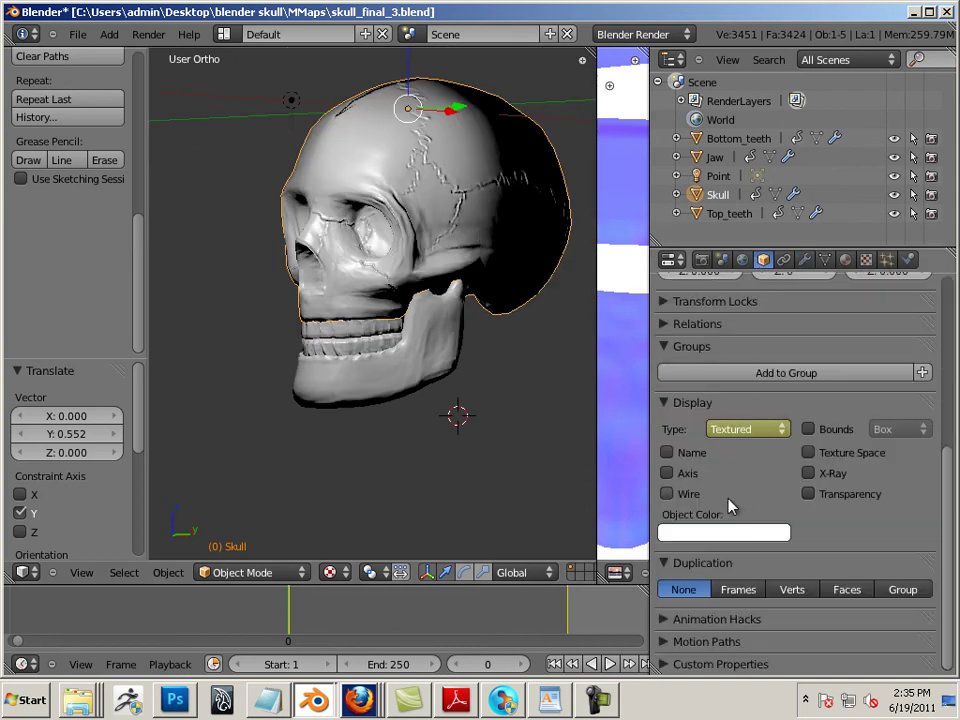
{"action": "left_click", "coordinate": [668, 494]}
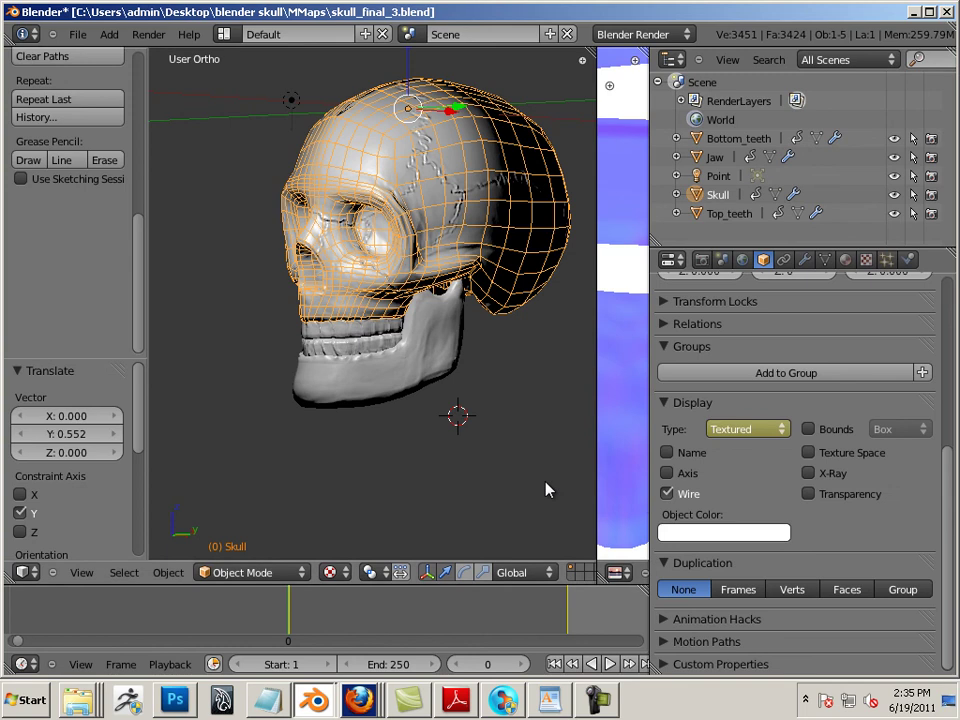
{"action": "left_click", "coordinate": [668, 494]}
{"action": "key", "text": "a"}
{"action": "middle_click_drag", "start_coordinate": [432, 454], "coordinate": [336, 375]}
Step: Orbit toward the top-back of the cranium and drag the Point lamp up and right
{"action": "scroll", "coordinate": [336, 375], "scroll_direction": "up", "scroll_amount": 4}
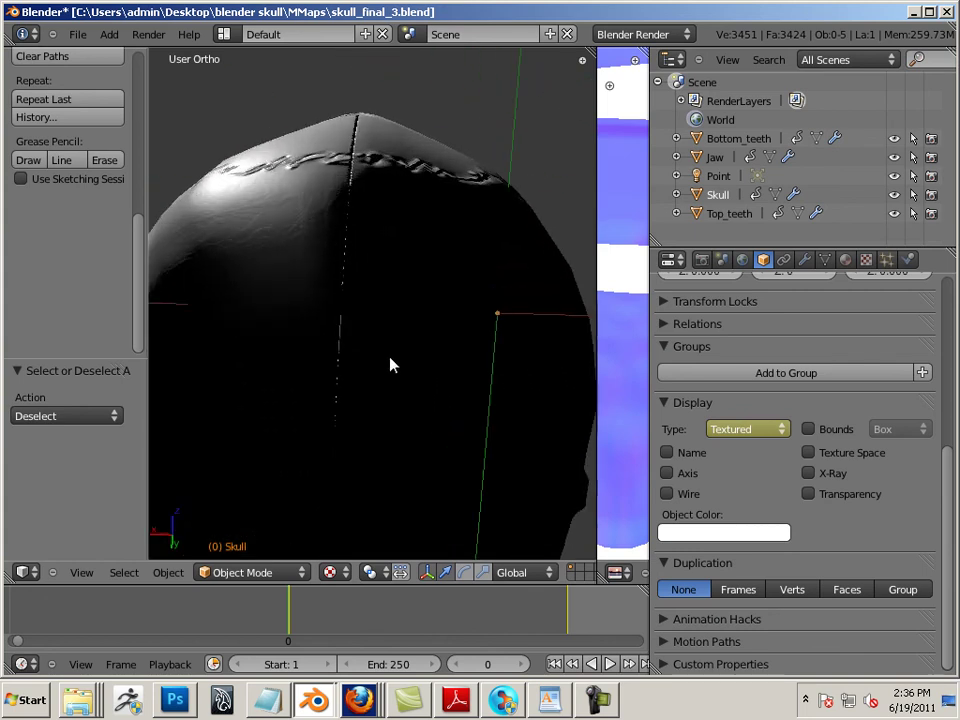
{"action": "middle_click_drag", "start_coordinate": [392, 364], "coordinate": [375, 401]}
{"action": "scroll", "coordinate": [171, 298], "scroll_direction": "down", "scroll_amount": 7}
{"action": "right_click", "coordinate": [288, 176]}
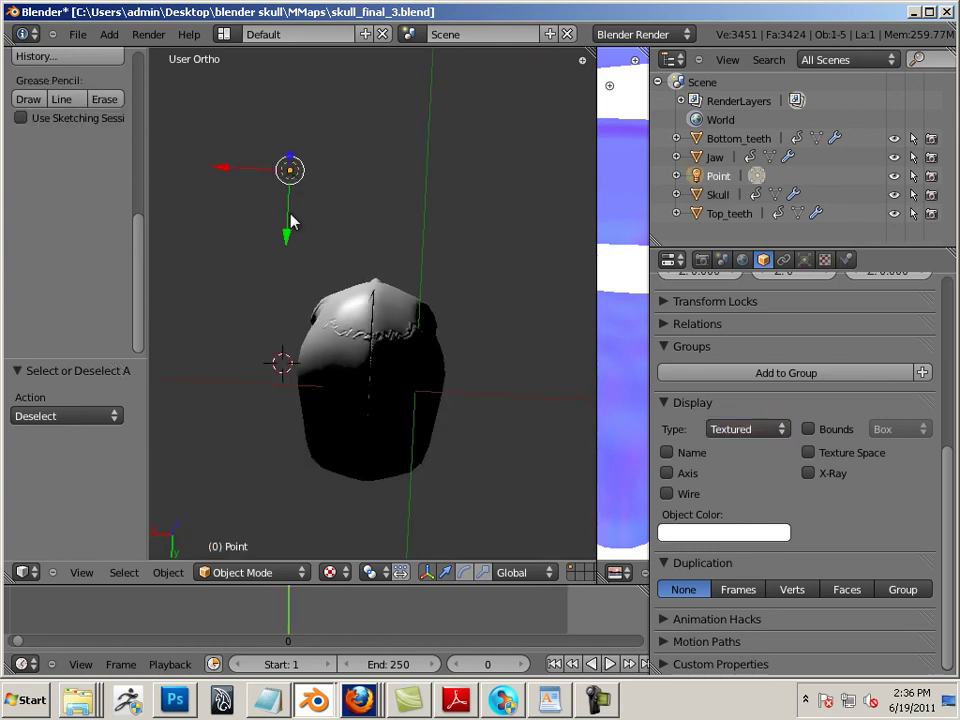
{"action": "left_click_drag", "start_coordinate": [291, 171], "coordinate": [399, 189]}
{"action": "middle_click_drag", "start_coordinate": [460, 277], "coordinate": [296, 176]}
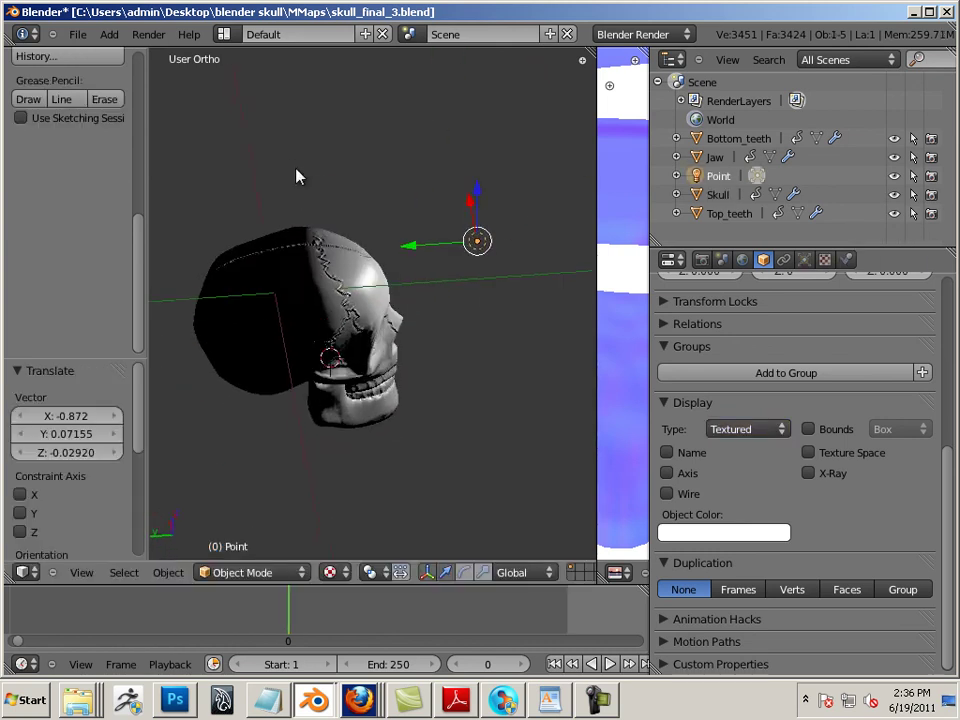
Step: Move the Point lamp to Y 1.040, then raise it to Z 1.248
{"action": "key", "text": "g"}
{"action": "key", "text": "y"}
{"action": "left_click", "coordinate": [383, 212]}
{"action": "key", "text": "g"}
{"action": "key", "text": "z"}
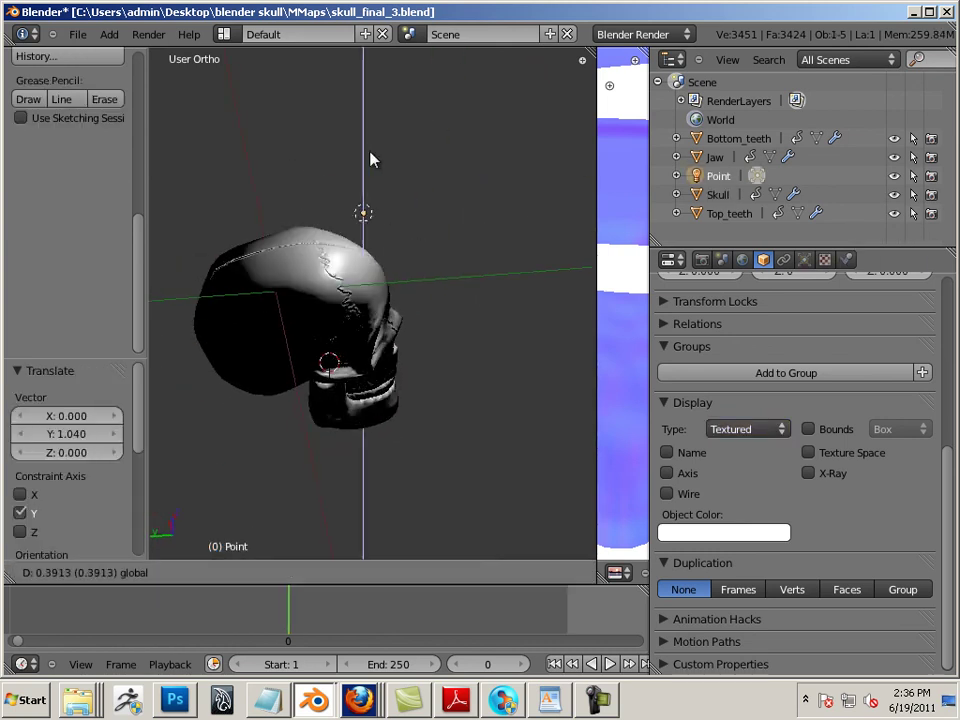
{"action": "left_click", "coordinate": [364, 88]}
Step: Orbit and zoom to inspect the lighting and the seam across the top of the cranium
{"action": "middle_click_drag", "start_coordinate": [407, 272], "coordinate": [277, 232]}
{"action": "scroll", "coordinate": [277, 232], "scroll_direction": "up", "scroll_amount": 5}
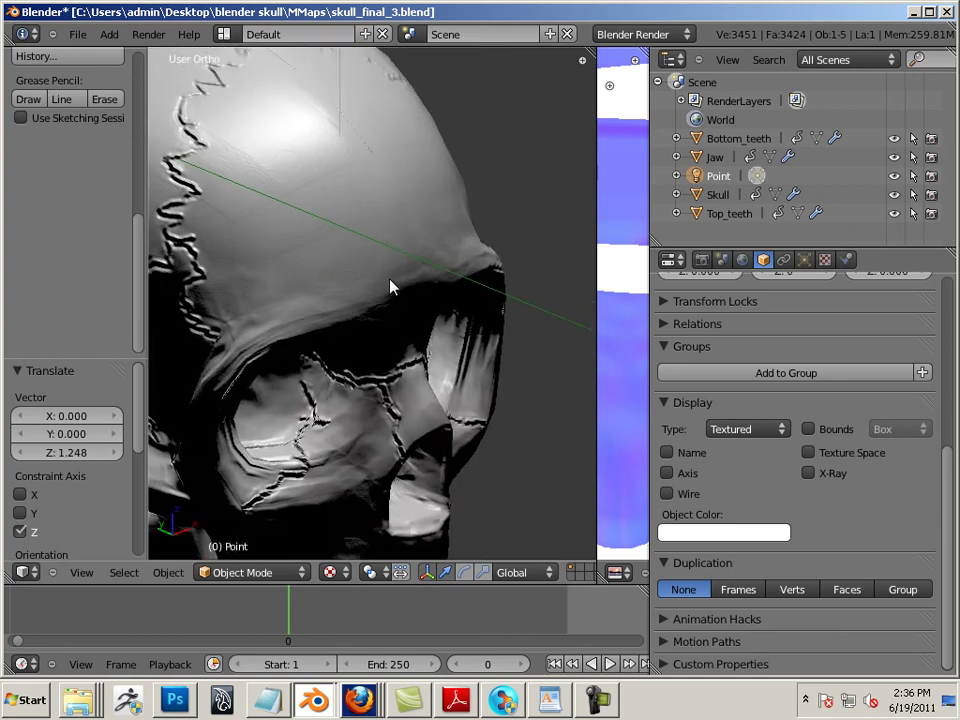
{"action": "middle_click_drag", "start_coordinate": [392, 285], "coordinate": [234, 300]}
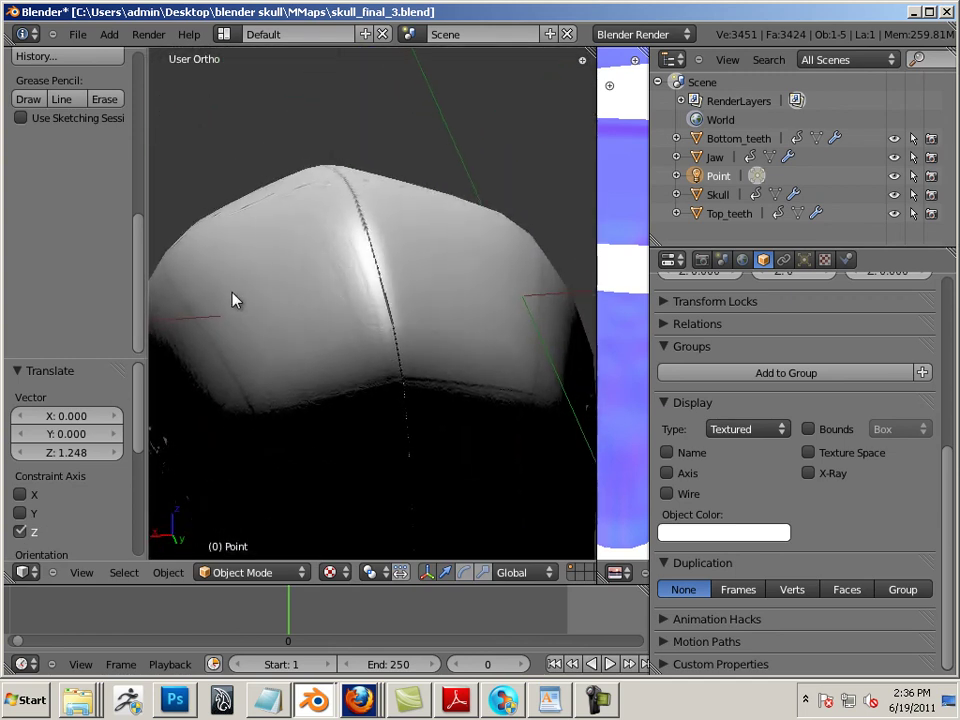